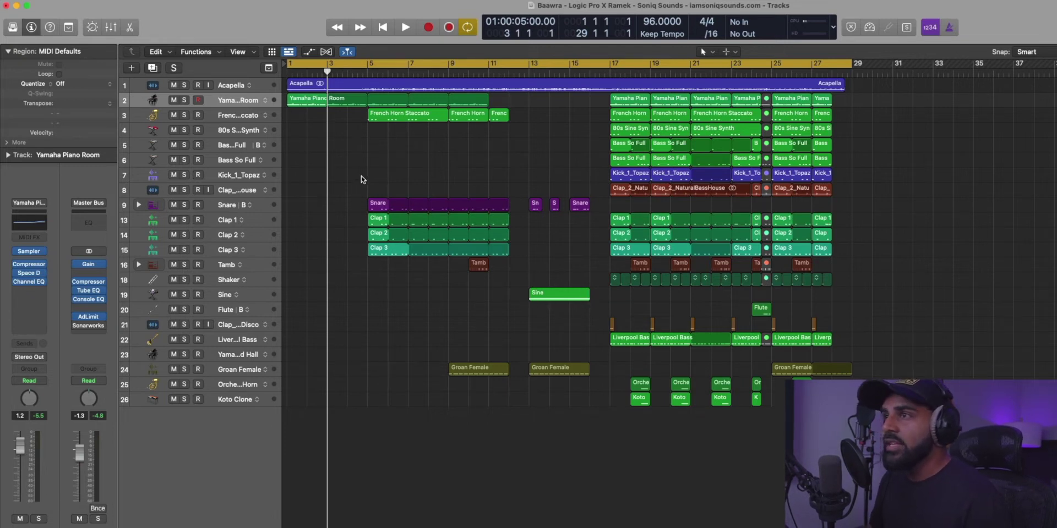
Loop bars 5 to 11, compare playback with the Acapella track muted and unmuted, and leave the Acapella muted.
left_click_drag(373, 69, 488, 68)
left_click(223, 88)
key("ctrl+m")
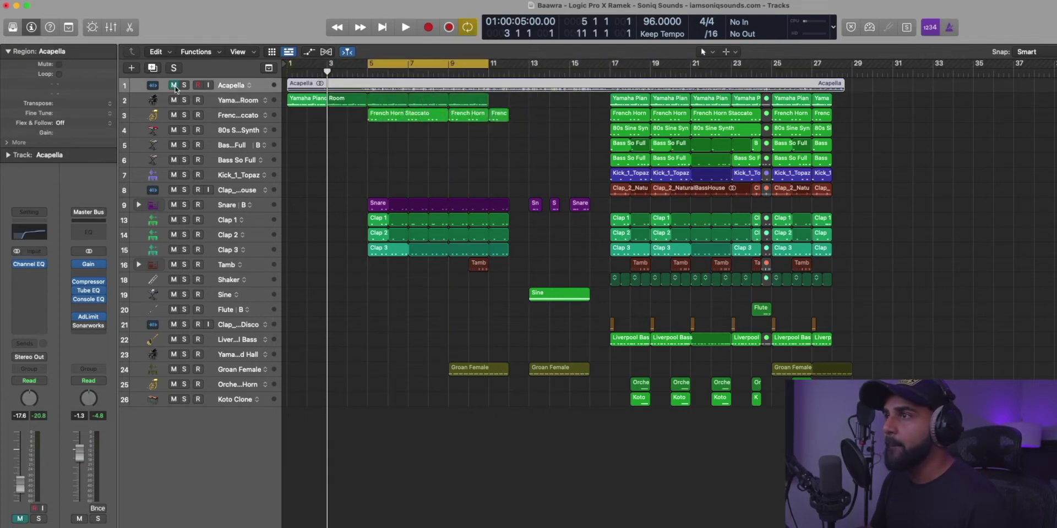
key("space")
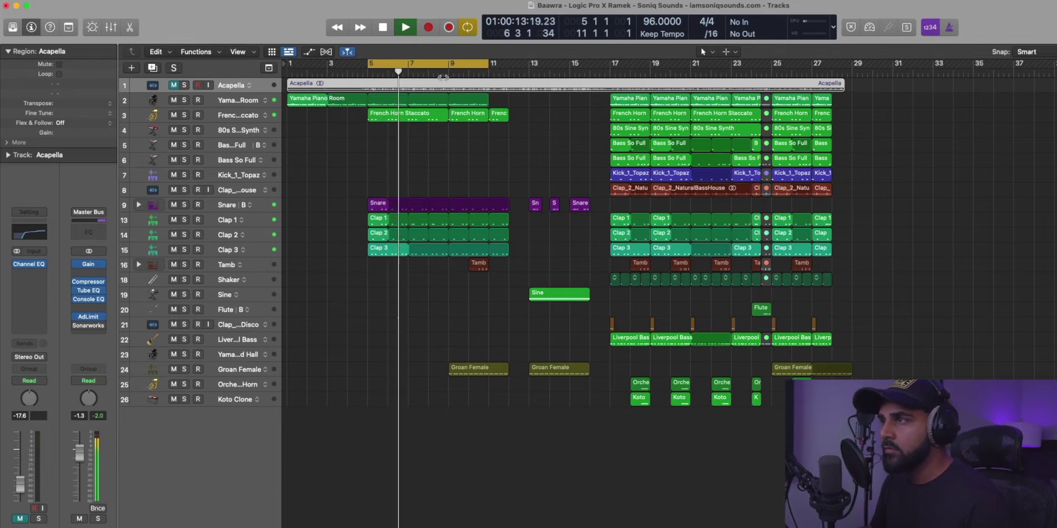
left_click(174, 86)
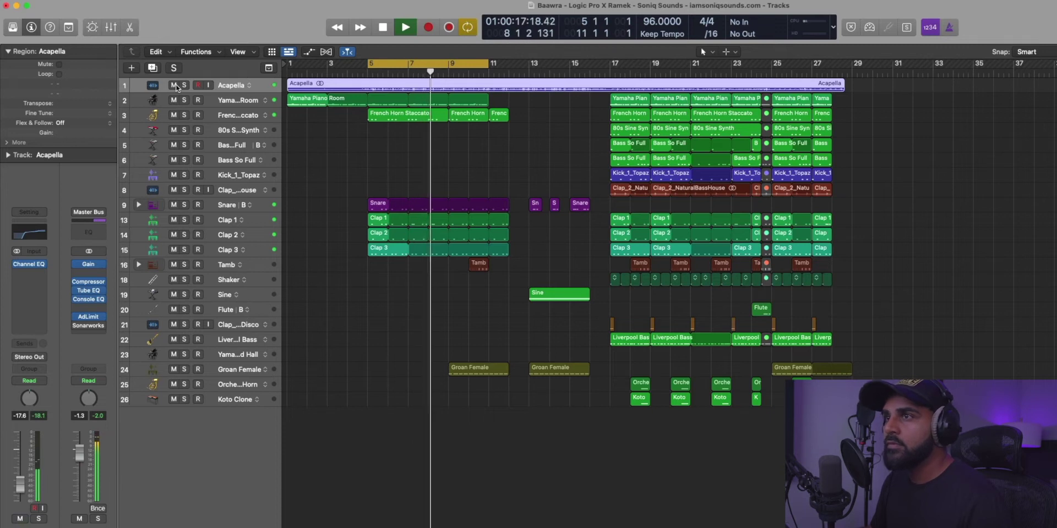
left_click(175, 86)
key("space")
Loop bars 17 to 23 and play the section without and with the Acapella, ending with the Acapella muted.
left_click(436, 59)
left_click_drag(611, 69, 731, 67)
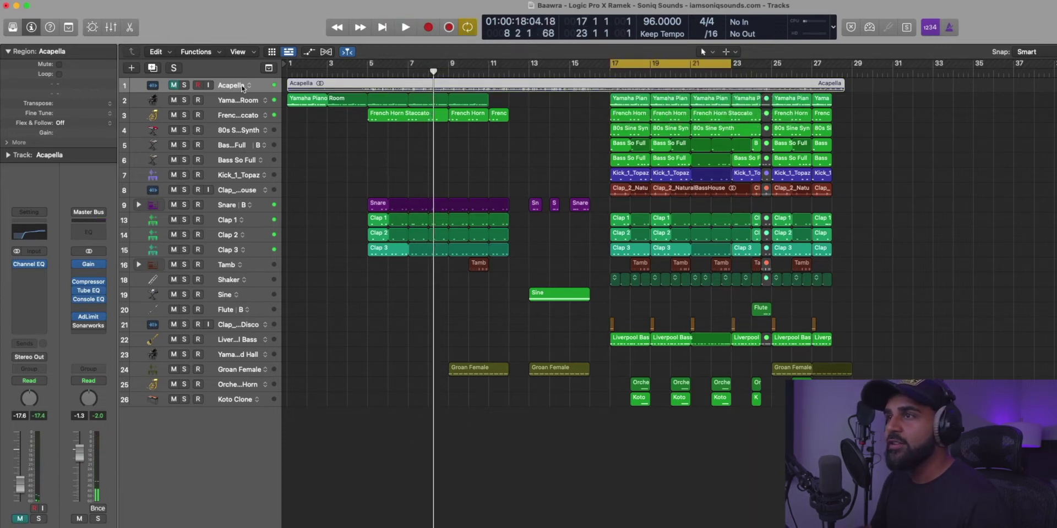
key("space")
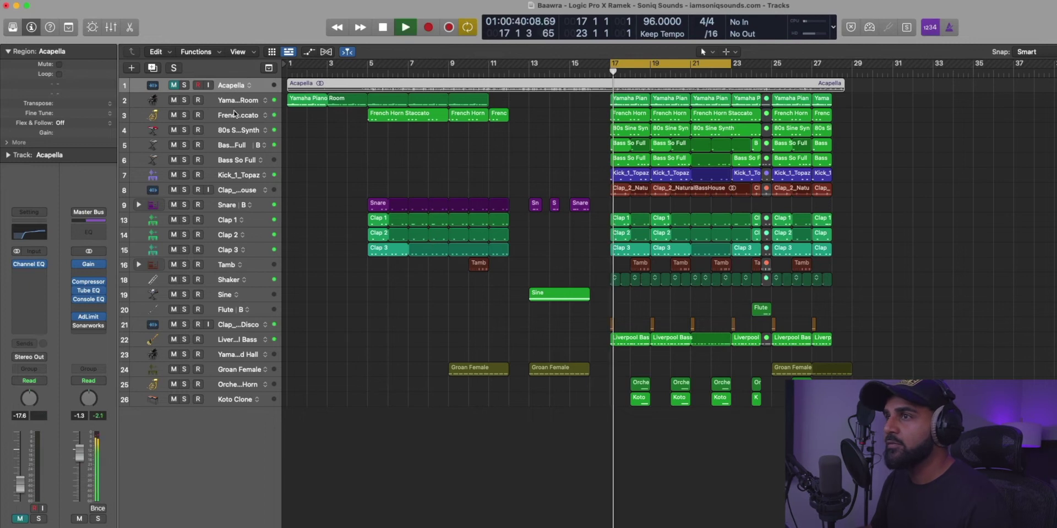
left_click(173, 85)
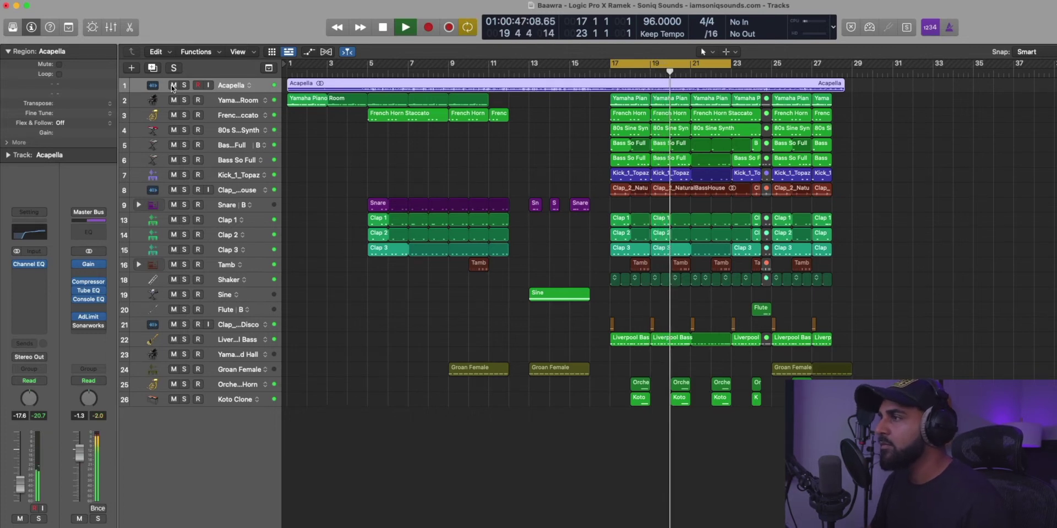
left_click(173, 86)
key("space")
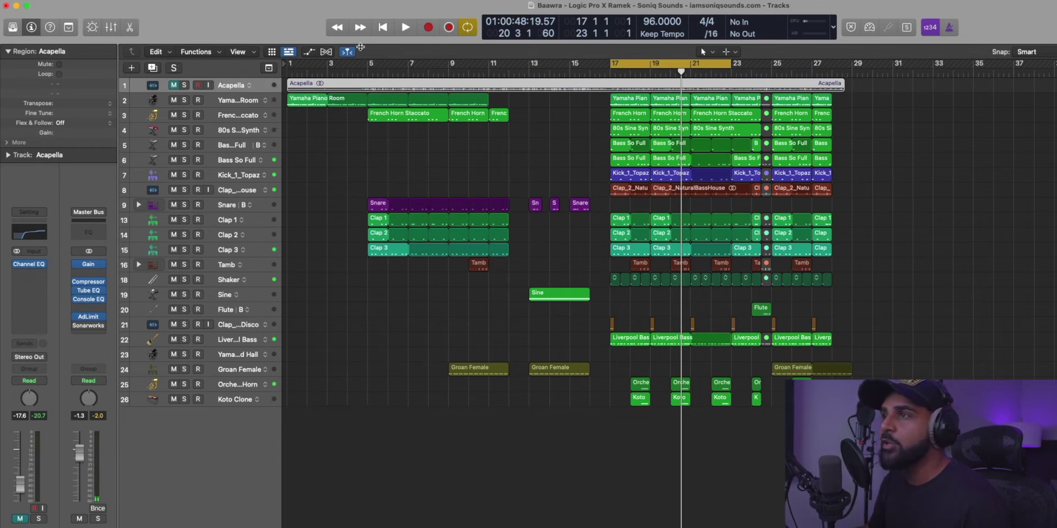
Set the cycle range to bars 1 to 5 and open the first Yamaha Piano Room region in the Piano Roll.
left_click_drag(289, 65, 374, 71)
left_click(324, 150)
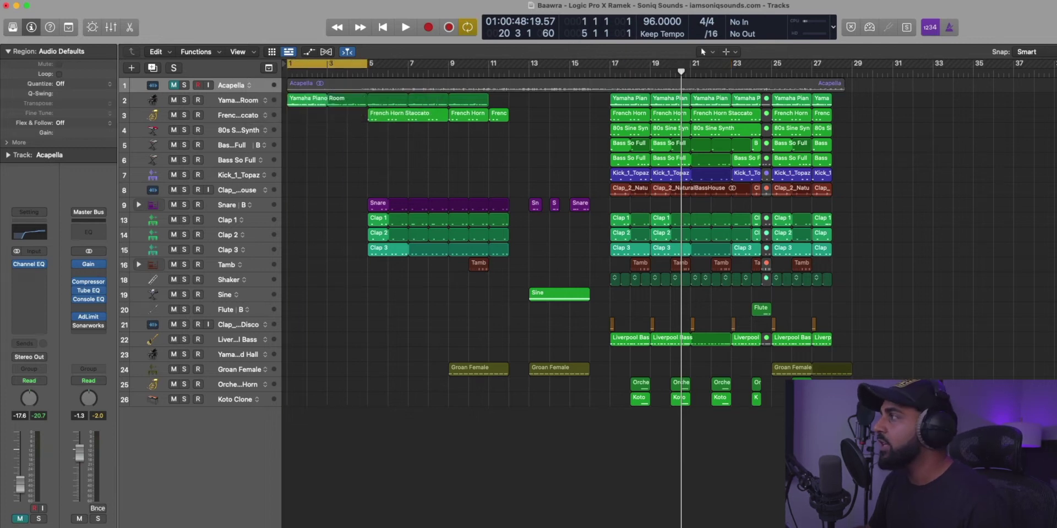
key("super+Down")
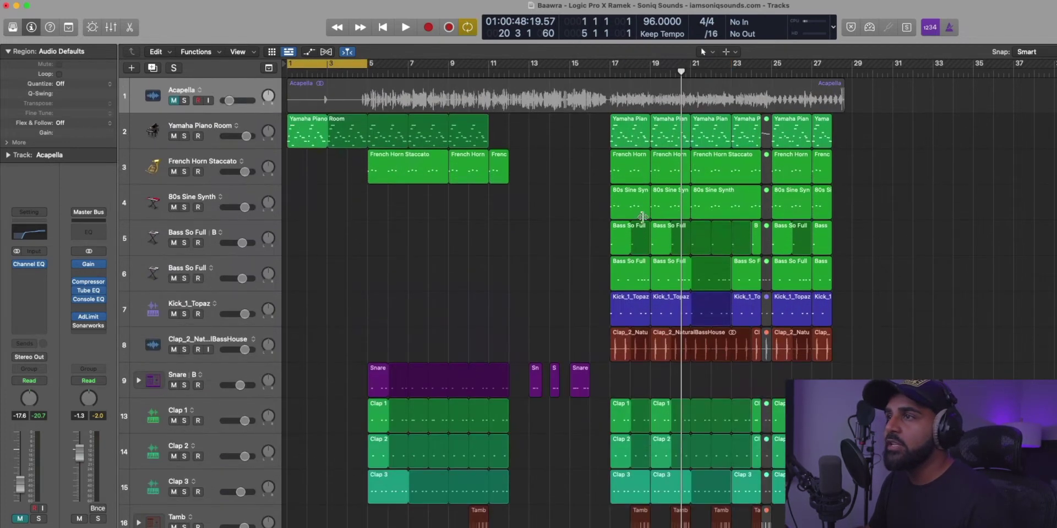
left_click(309, 137)
double_click(310, 137)
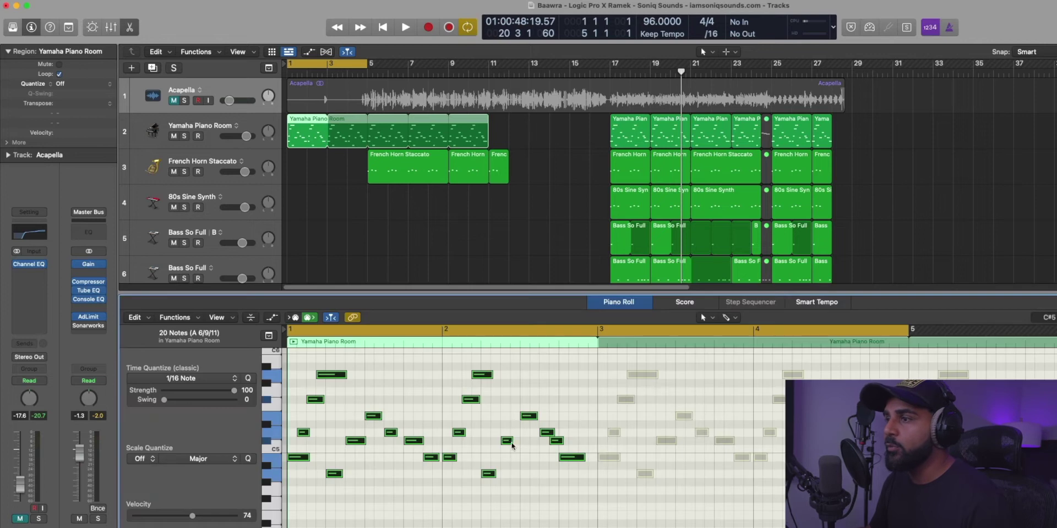
Examine the piano region's notes and play the melody in the bars 1 to 5 loop.
left_click(528, 517)
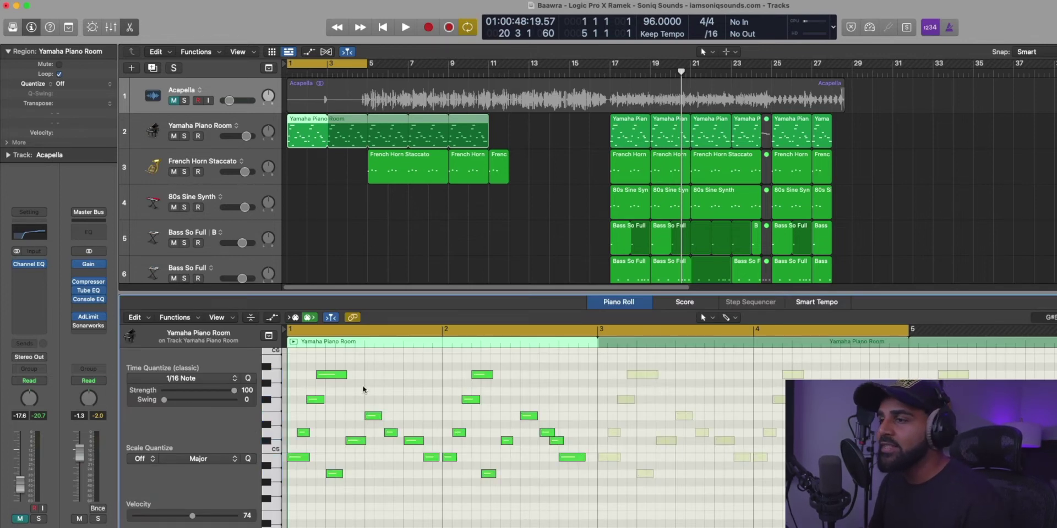
key("super+a")
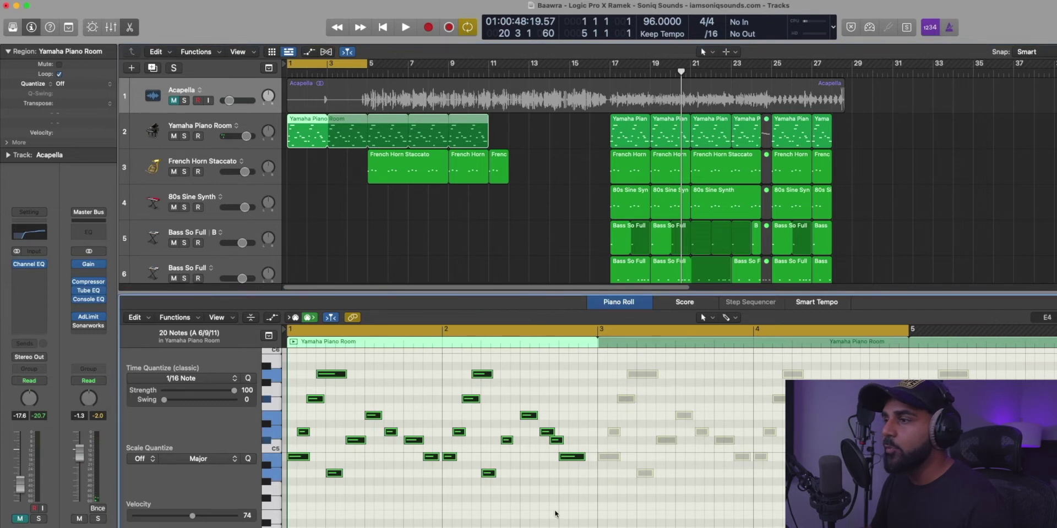
left_click(555, 514)
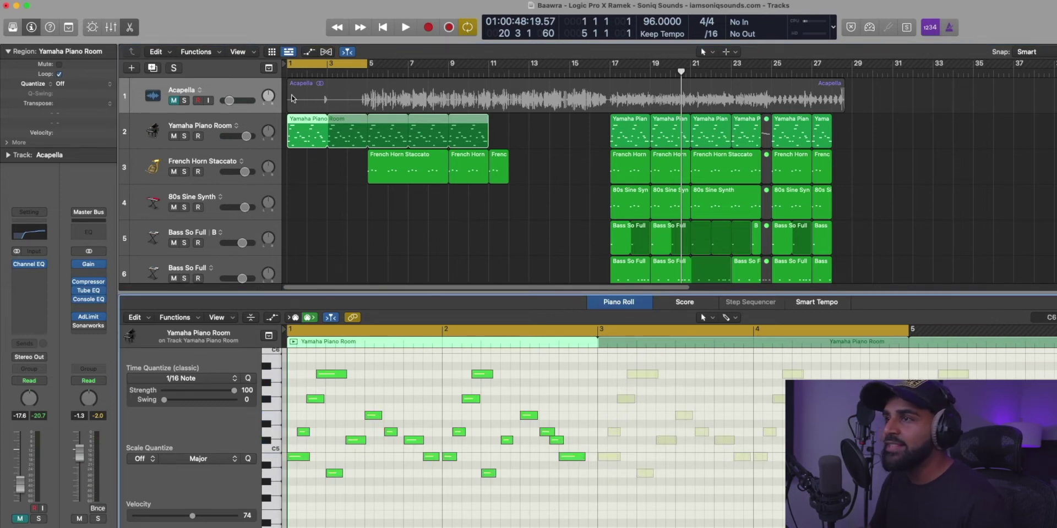
key("space")
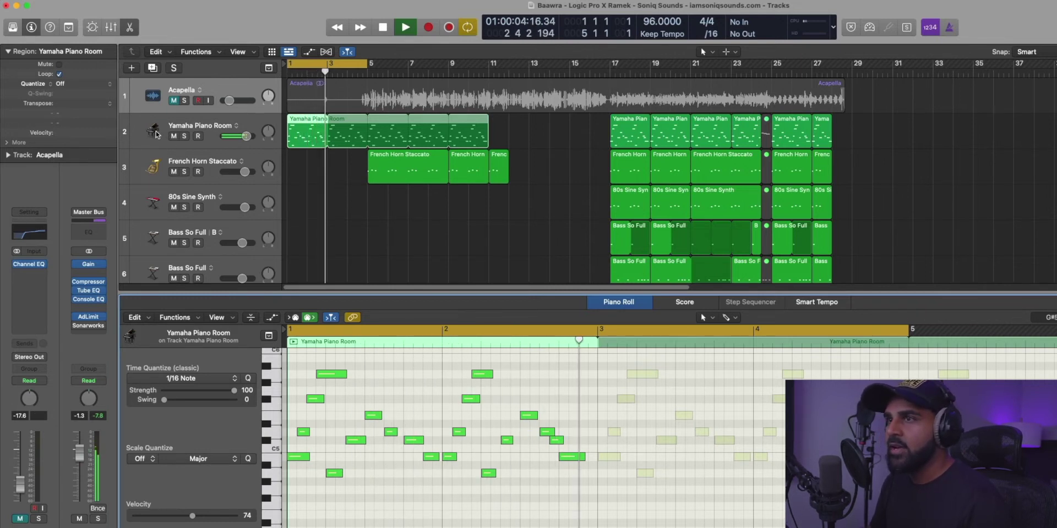
key("space")
Inspect the Space Designer reverb settings on the Yamaha Piano Room track and close the plug-in window.
left_click(152, 139)
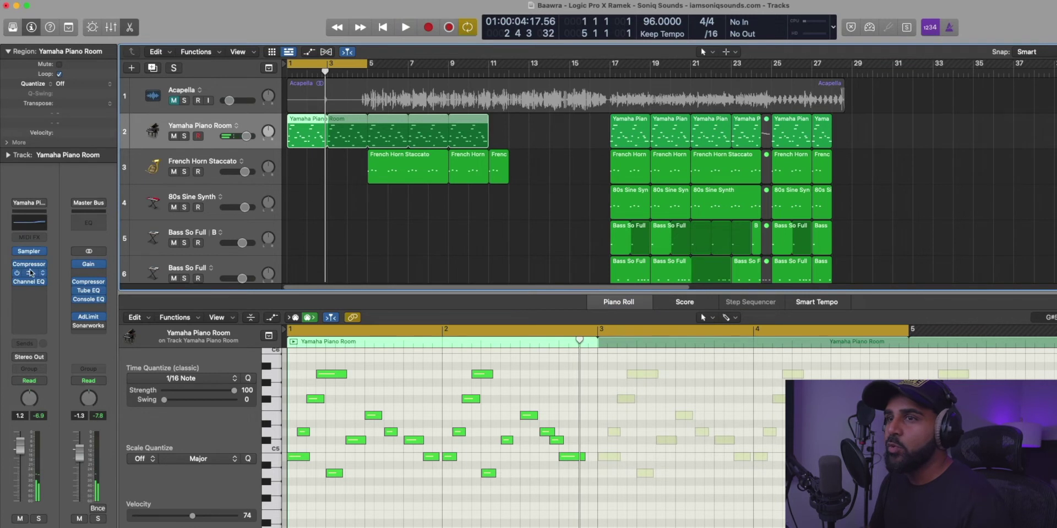
left_click(30, 277)
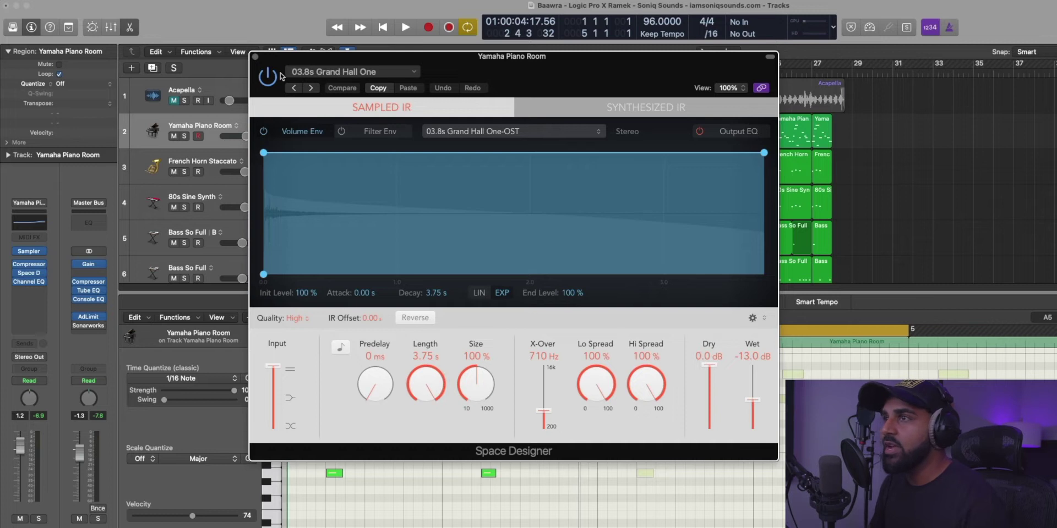
left_click(254, 57)
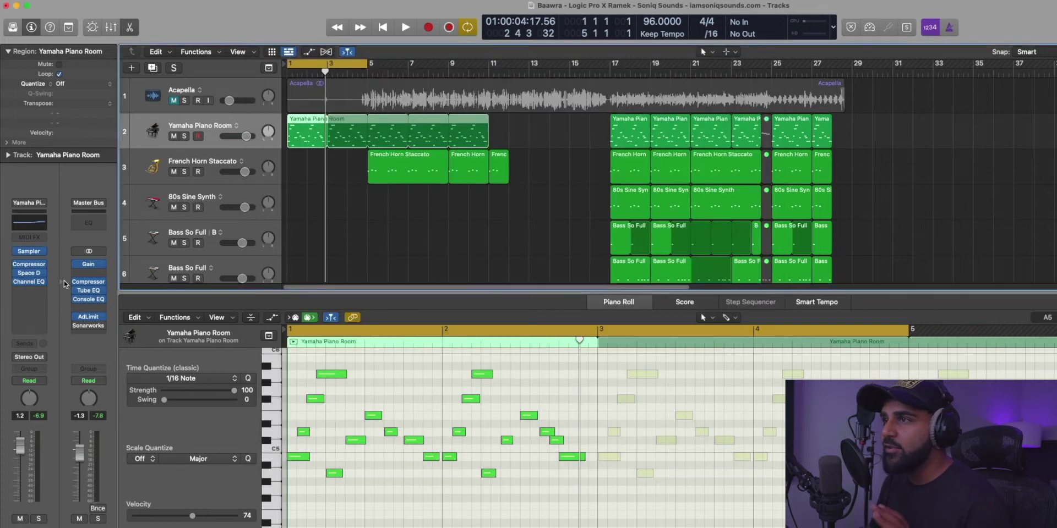
Play the piano from bar 1 with Space Designer bypassed and again with it active to compare the sound.
key("Return")
key("space")
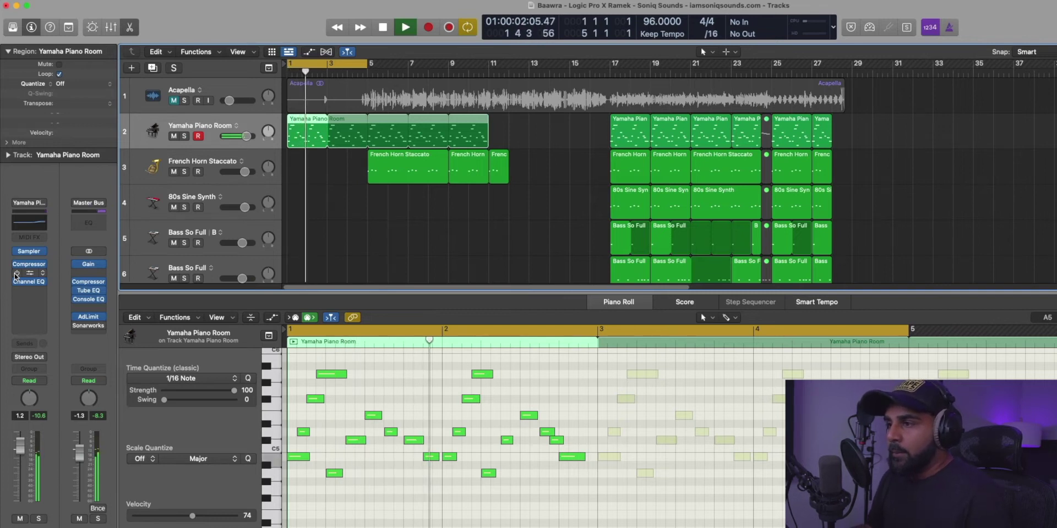
key("space")
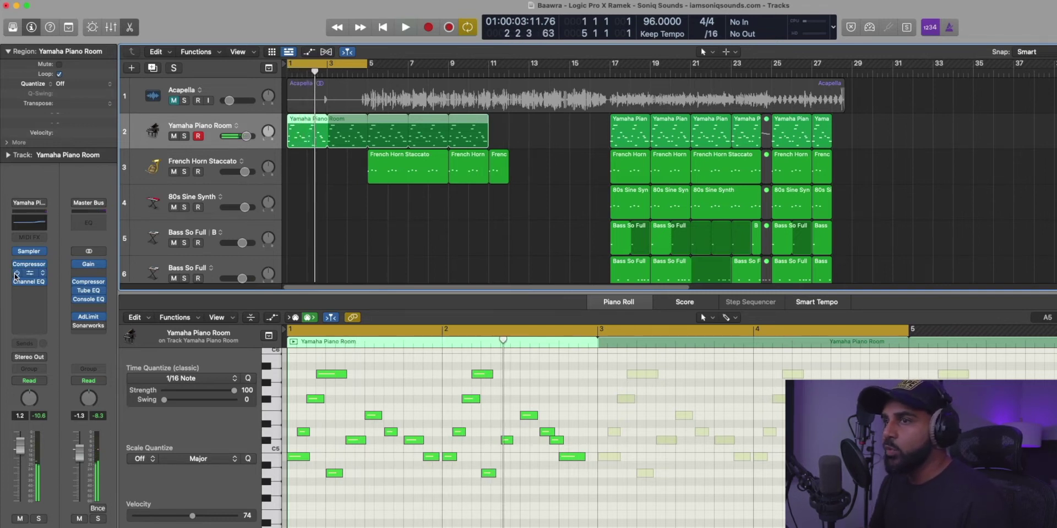
key("Return")
key("space")
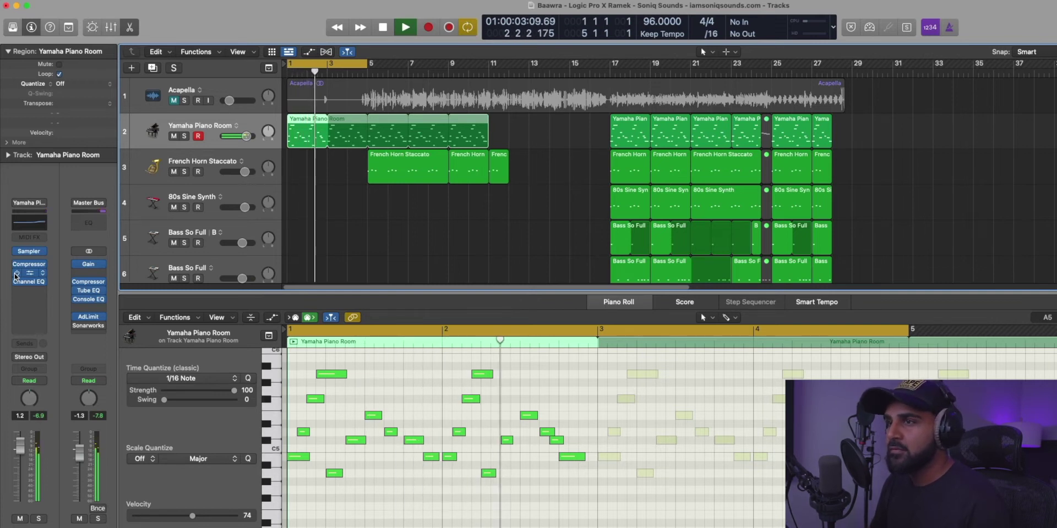
key("space")
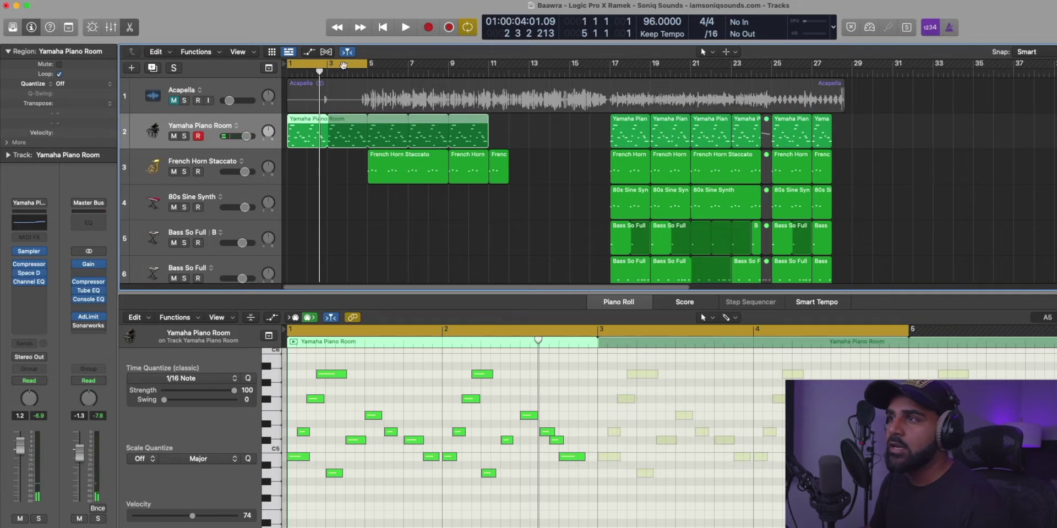
Set the cycle range to bars 5 to 9 and select the French Horn Staccato track.
left_click(344, 65)
left_click_drag(365, 69, 448, 68)
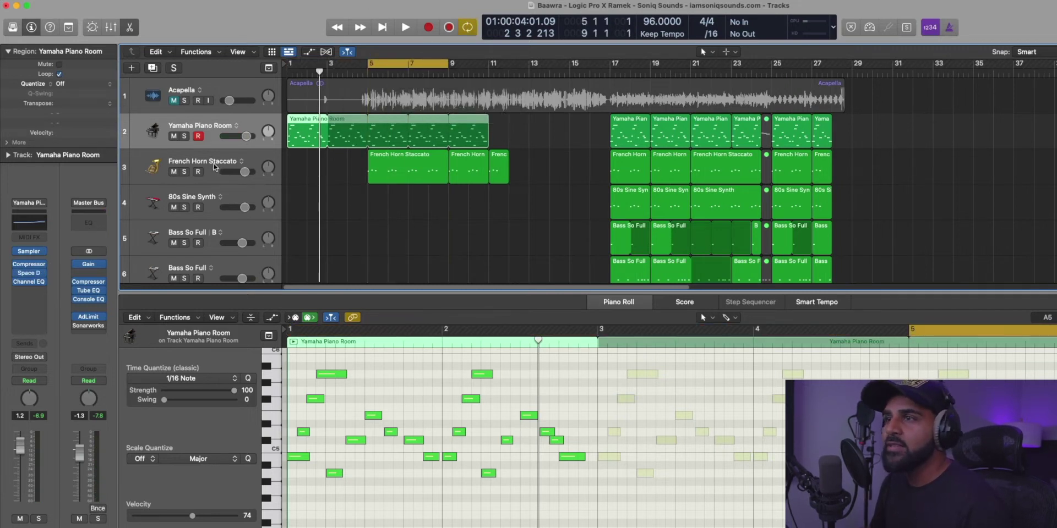
left_click(215, 168)
scroll(242, 176, "down", 5)
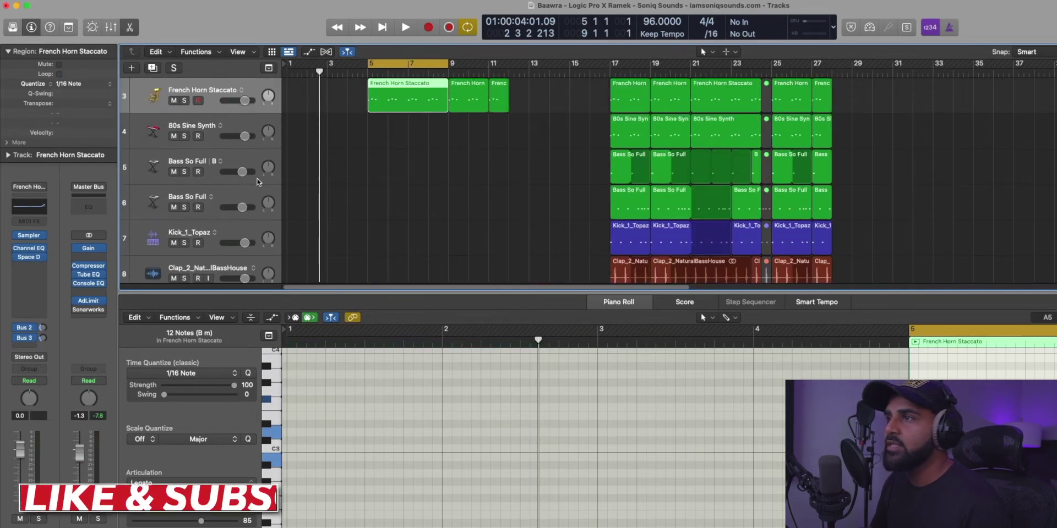
scroll(255, 181, "up", 5)
Play the French Horn Staccato track in solo, stop playback and take the track out of solo.
left_click(184, 172)
key("space")
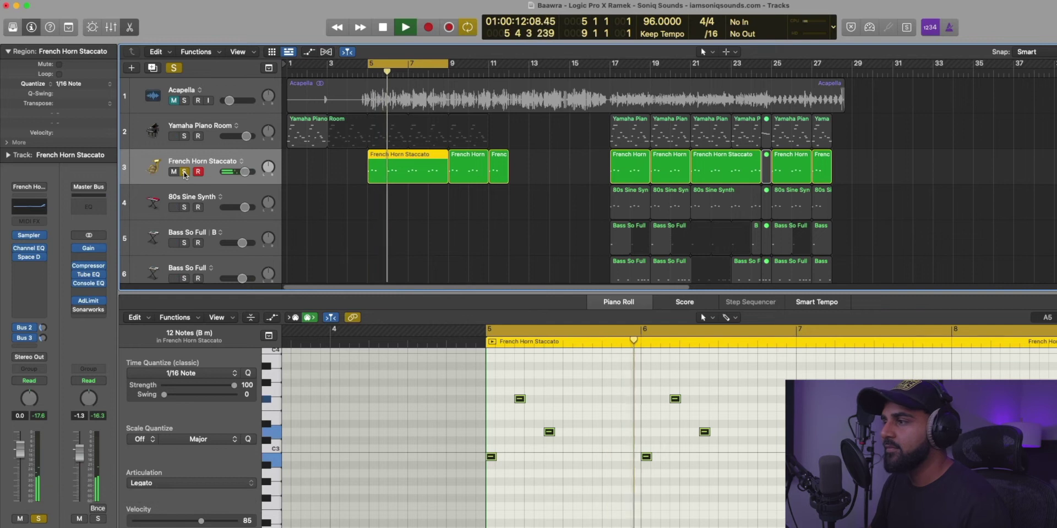
key("space")
left_click(184, 172)
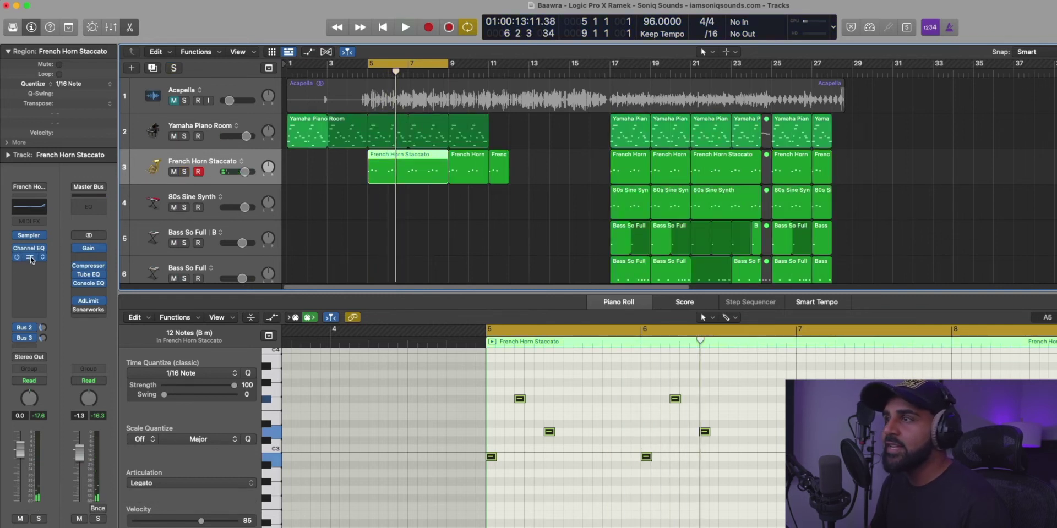
Inspect the Space Designer reverb on the French Horn Staccato track and play the loop with the other tracks.
left_click(29, 258)
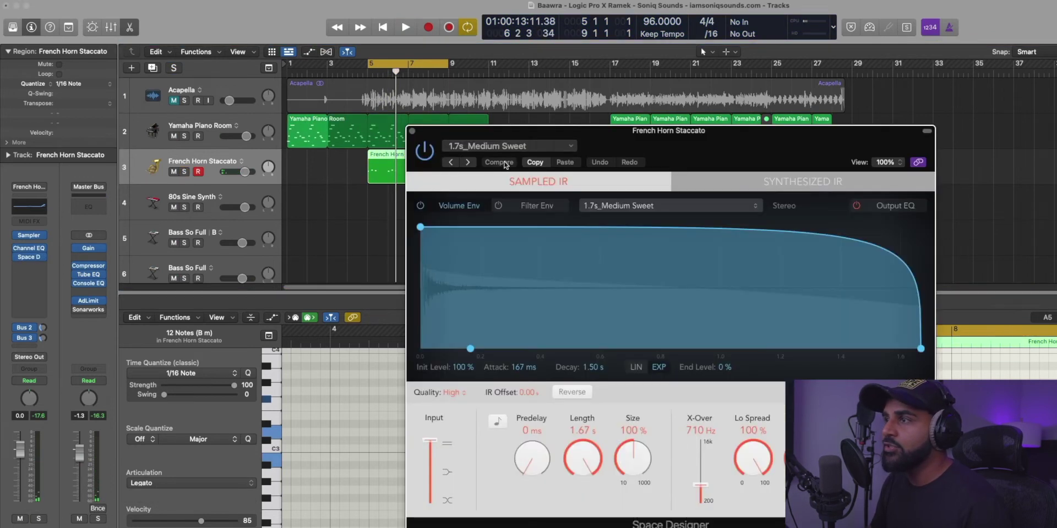
left_click(413, 132)
key("space")
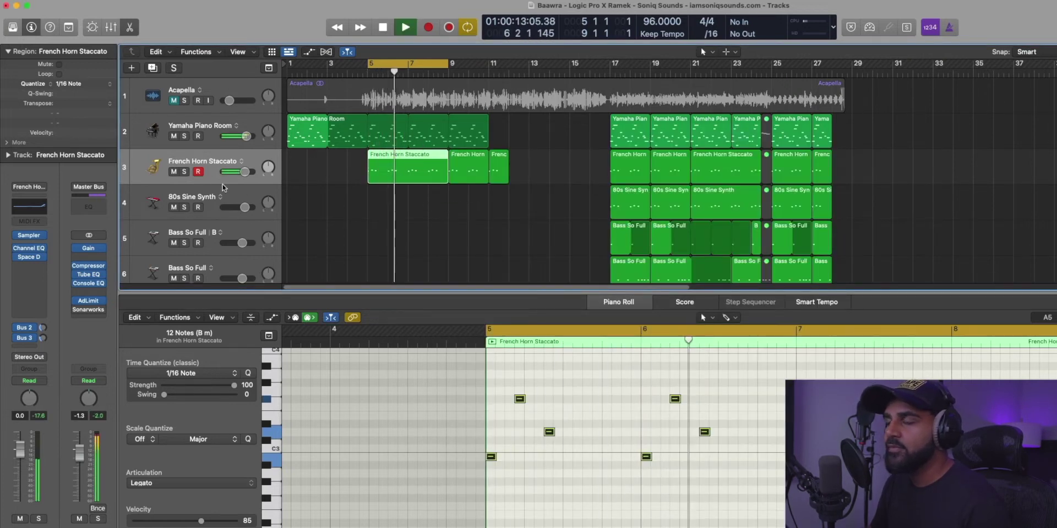
key("space")
Show the Mixer, solo the Yamaha Piano Room and French Horn Staccato channels together, and play the loop.
key("x")
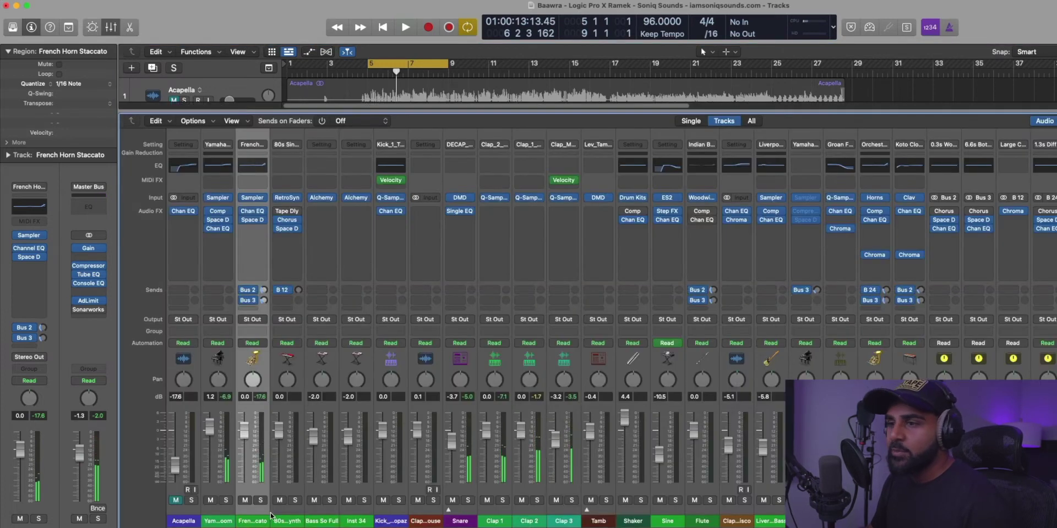
left_click(212, 522, "shift")
left_click(228, 501)
key("space")
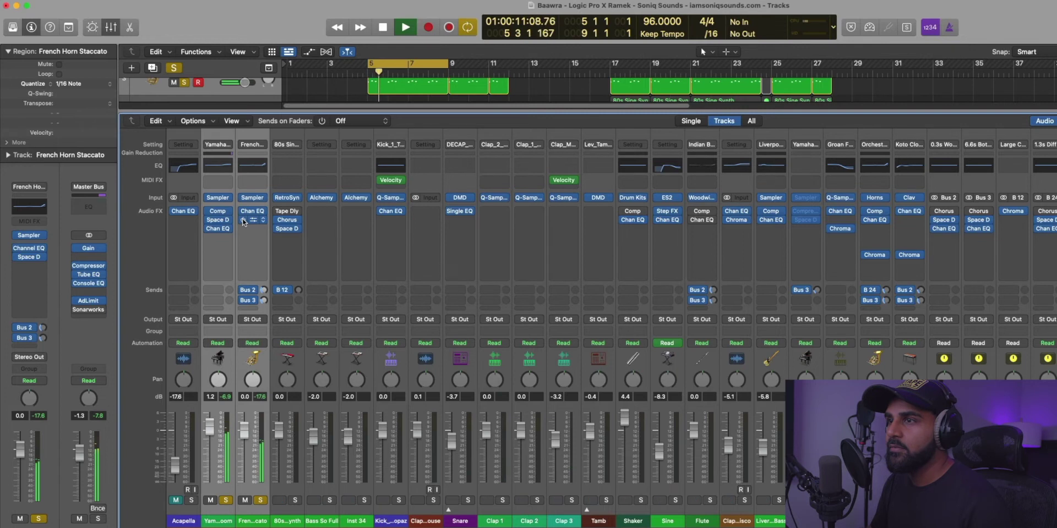
Play the soloed piano and horn with Space Designer bypassed on both and the horn's Bus 2 and Bus 3 sends off.
key("space")
key("space")
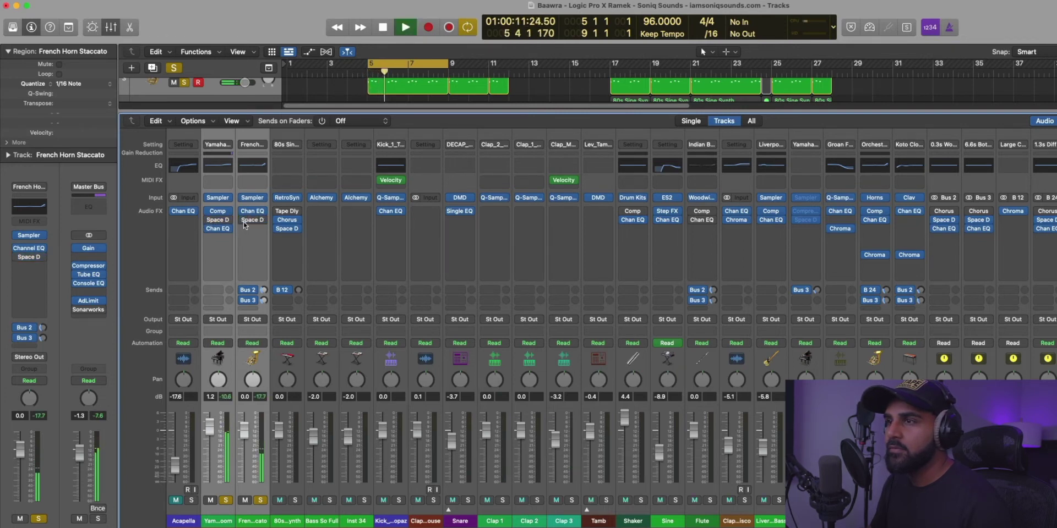
key("space")
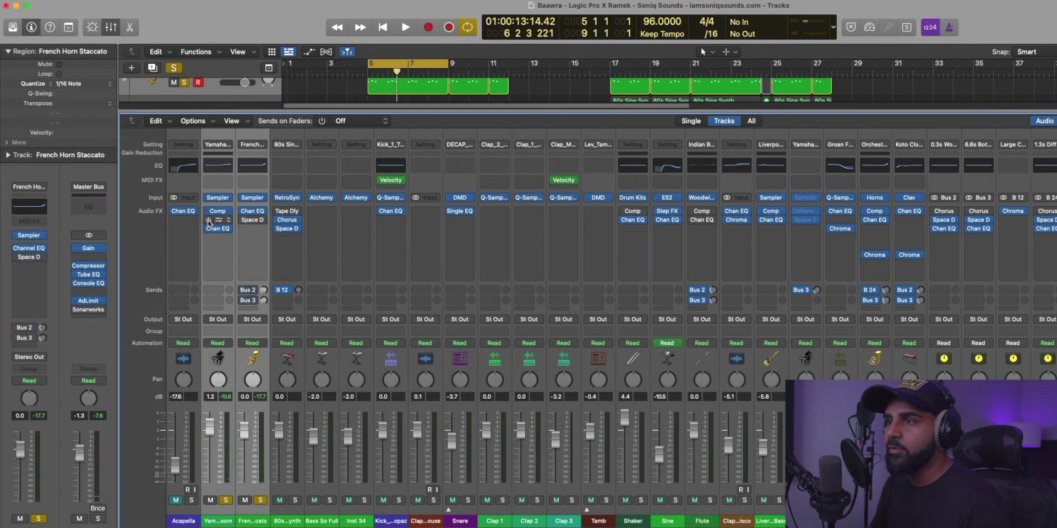
key("space")
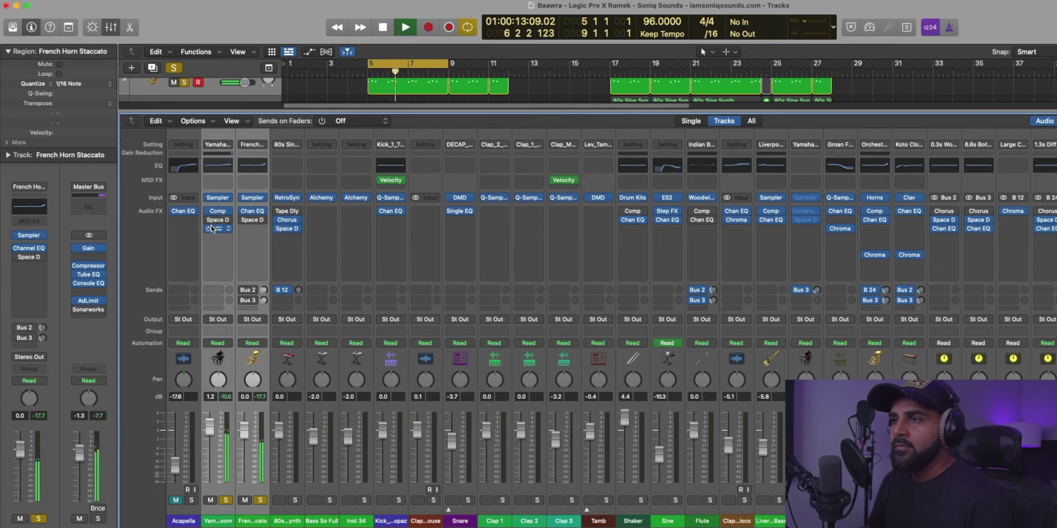
key("space")
Reactivate Space Designer on the piano and French horn channels and the horn's Bus 2 and Bus 3 sends.
mouse_move(242, 220)
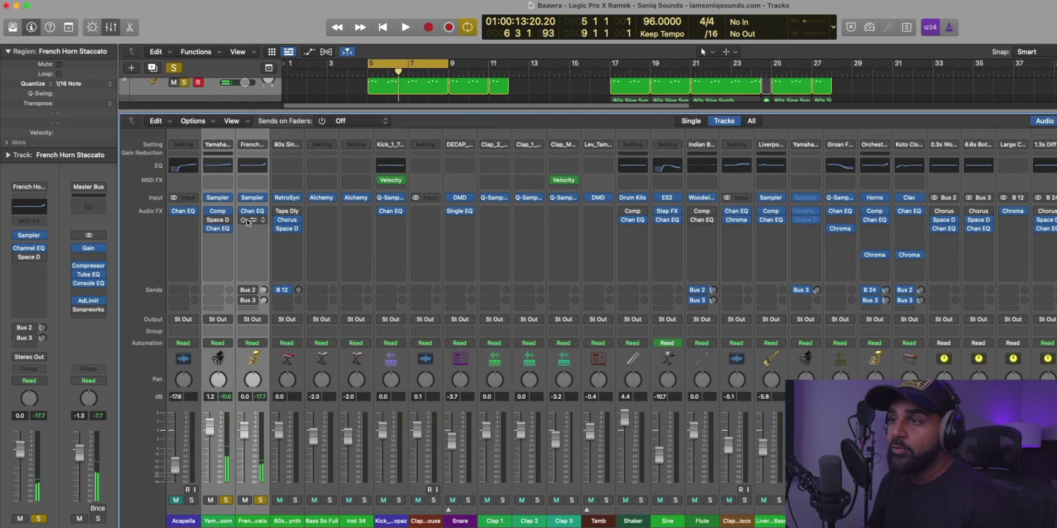
mouse_move(243, 302)
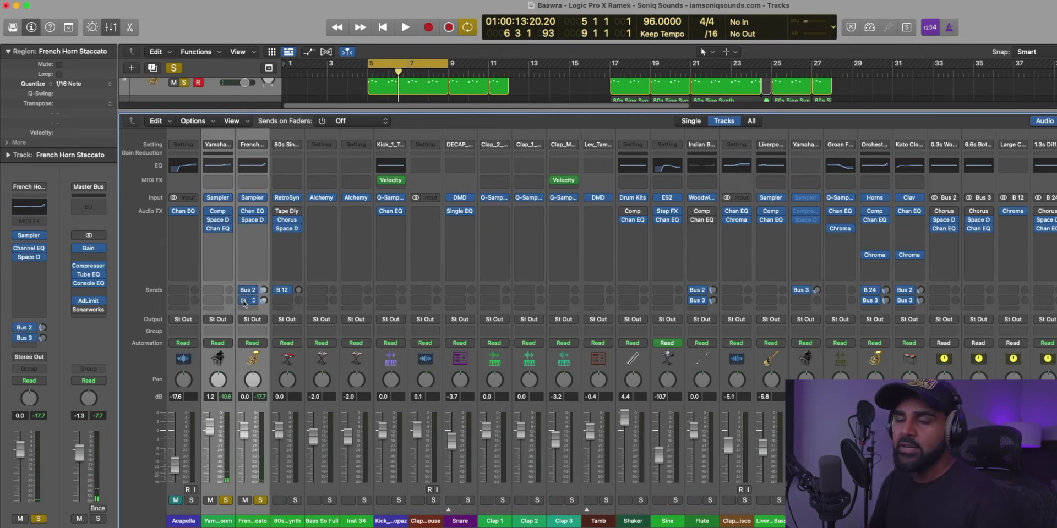
mouse_move(277, 511)
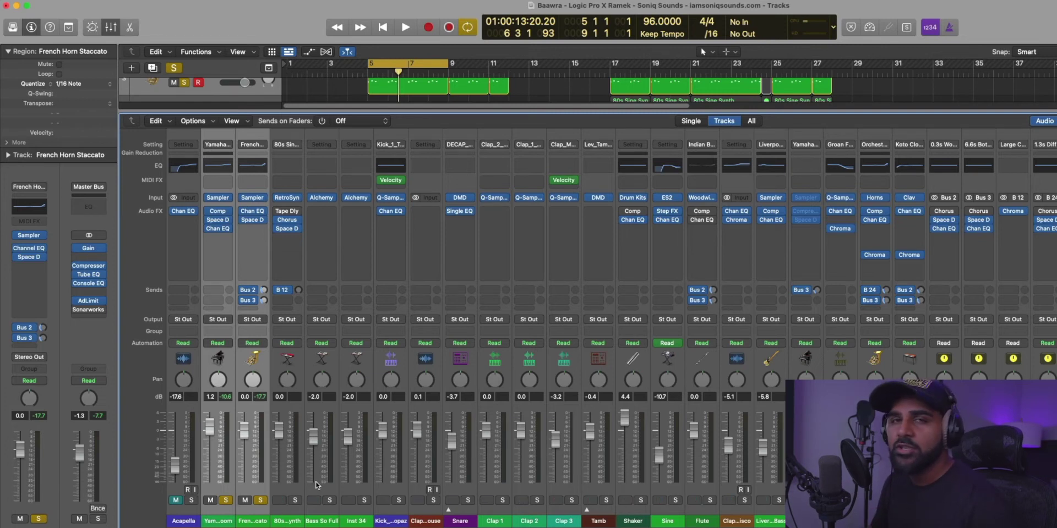
Hide the Mixer, clear the piano and horn solos, and play the loop with the snare and clap tracks in view.
mouse_move(317, 488)
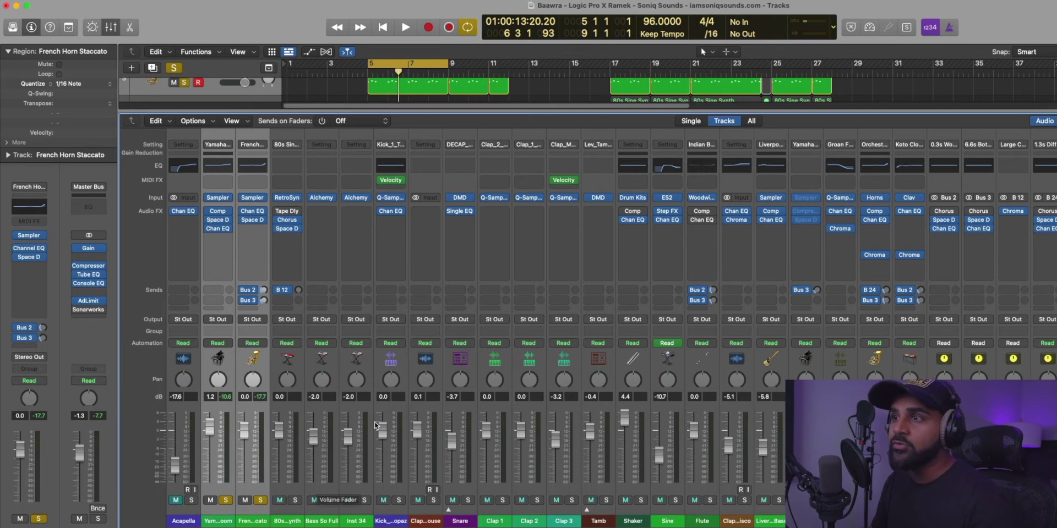
key("x")
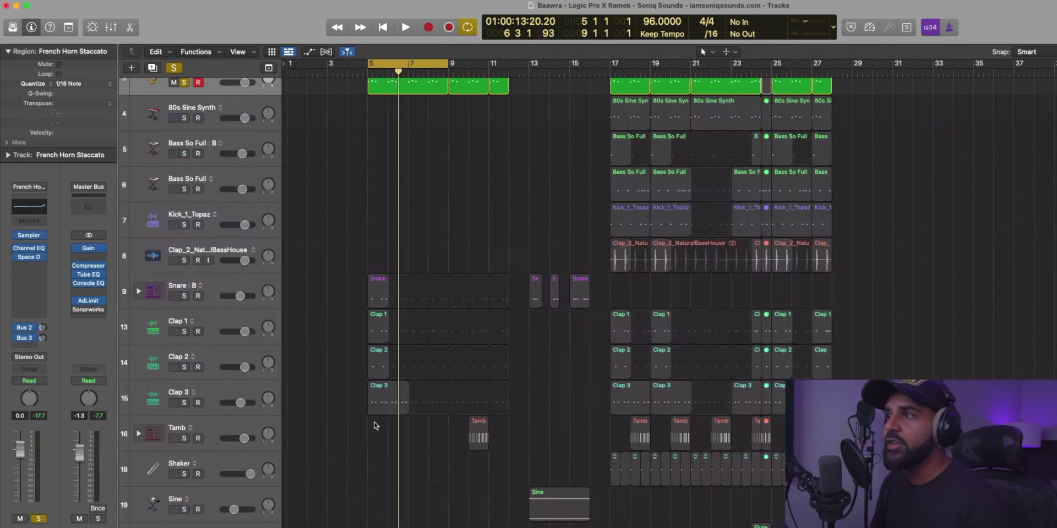
scroll(419, 249, "up", 3)
key("space")
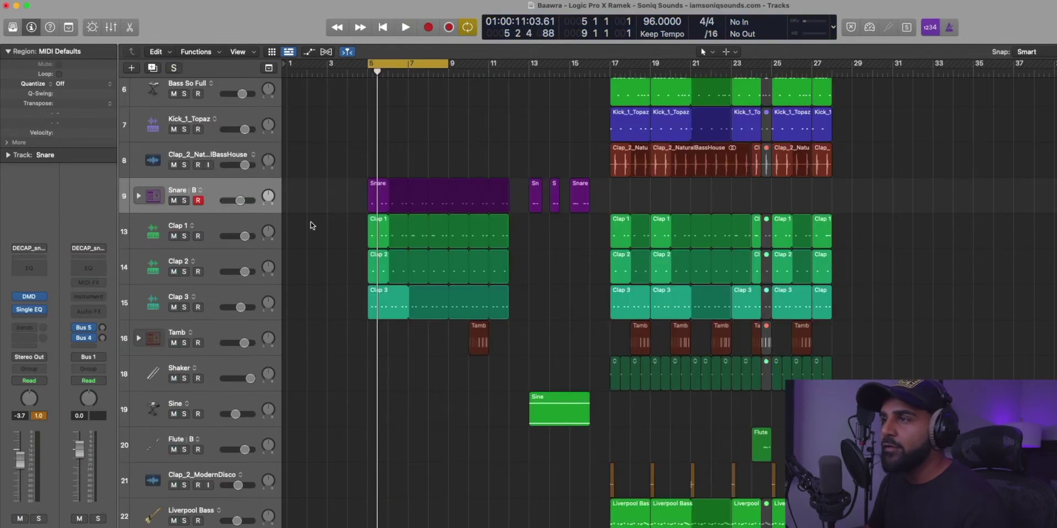
Open the Snare region at bar 5 in the Piano Roll and play the snare in the mix and soloed.
double_click(372, 204)
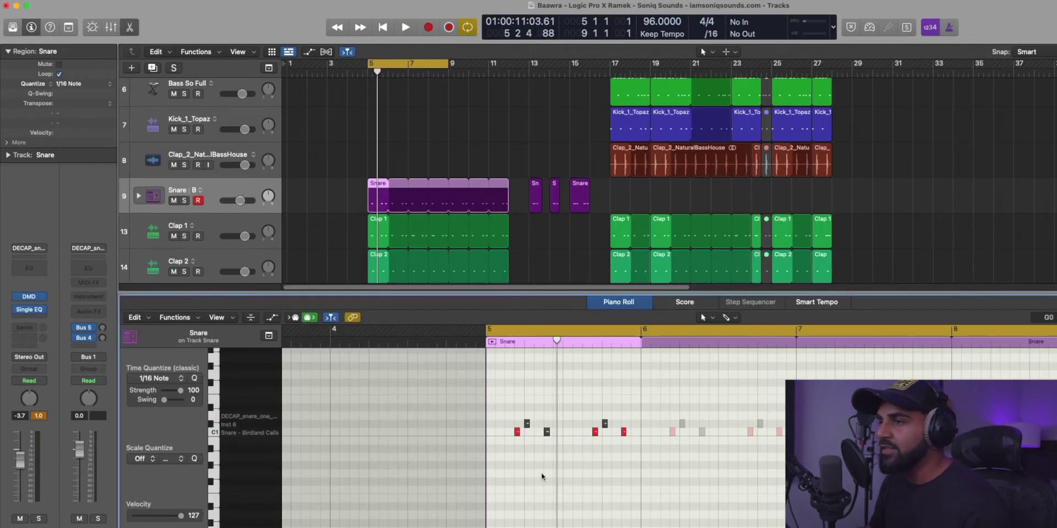
key("space")
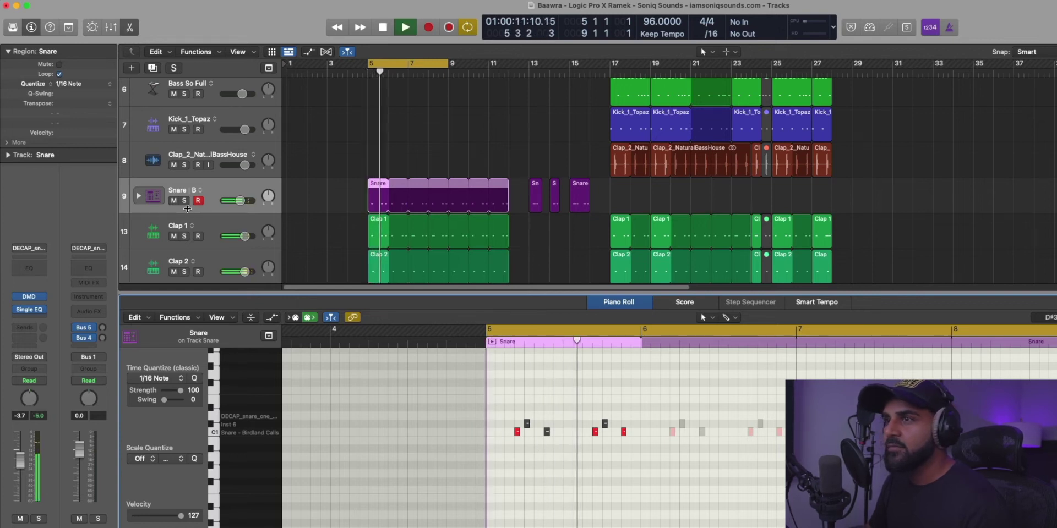
left_click(185, 201)
key("space")
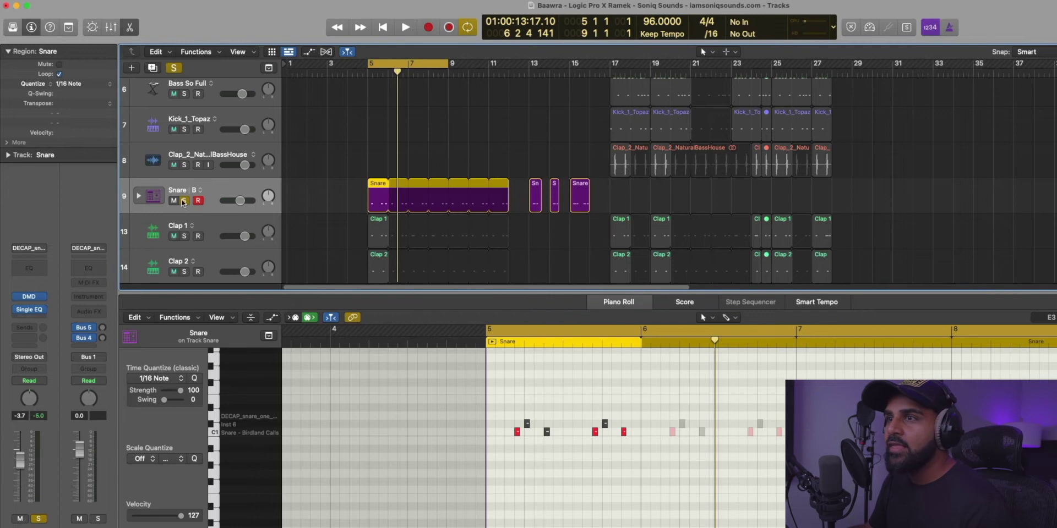
Solo Clap 1 instead of the Snare, show its notes in the Piano Roll, and play the loop.
left_click(184, 200)
left_click(184, 237)
left_click(219, 226)
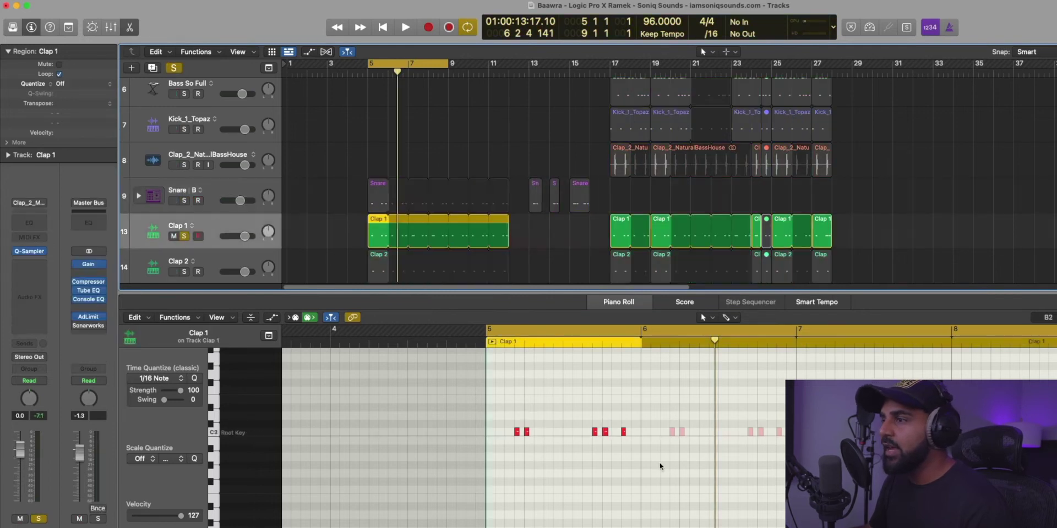
key("space")
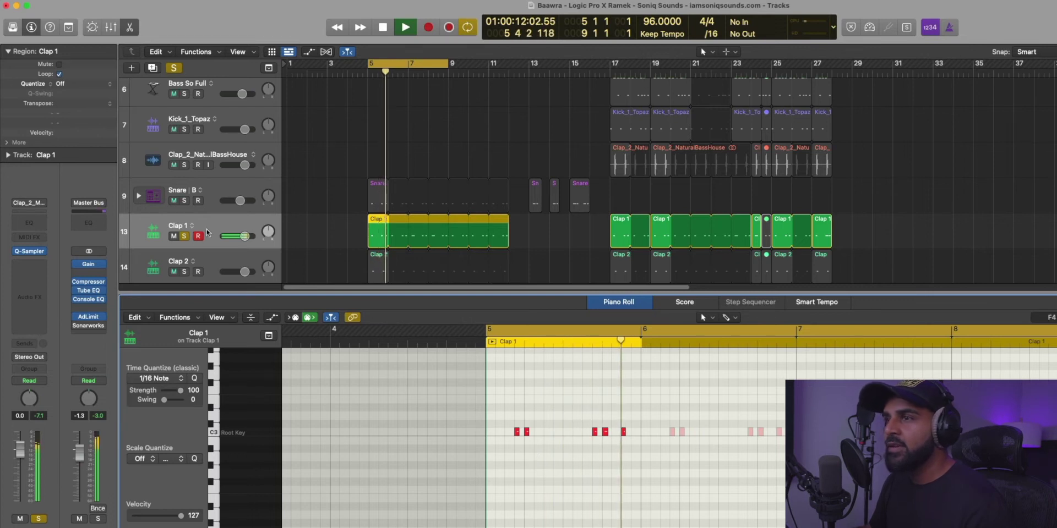
key("space")
Add the Snare to the soloed Clap 1 and play the two tracks together.
left_click(184, 201)
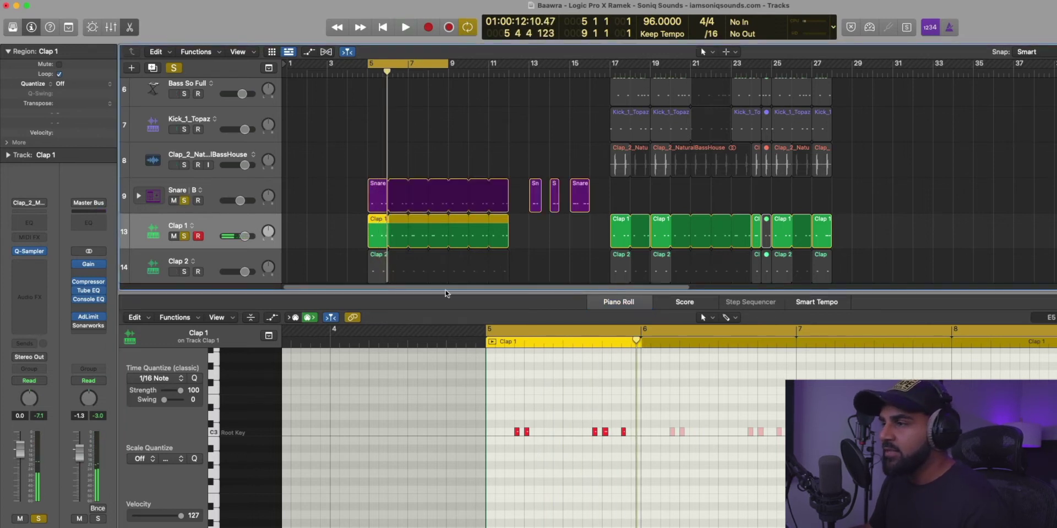
key("space")
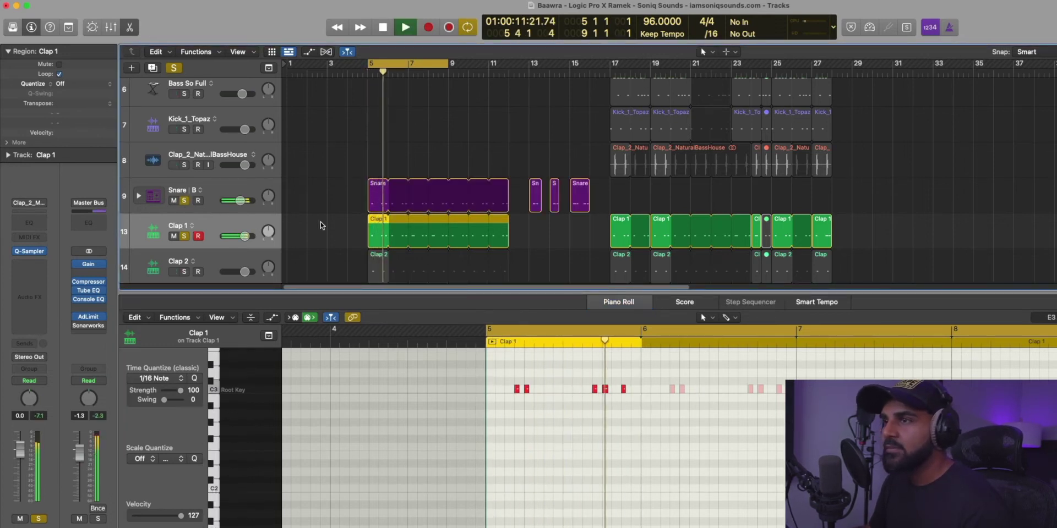
key("space")
Solo Clap 2 along with the Snare and Clap 1, play the loop, and show Clap 2's notes.
scroll(220, 236, "down", 2)
left_click(184, 213)
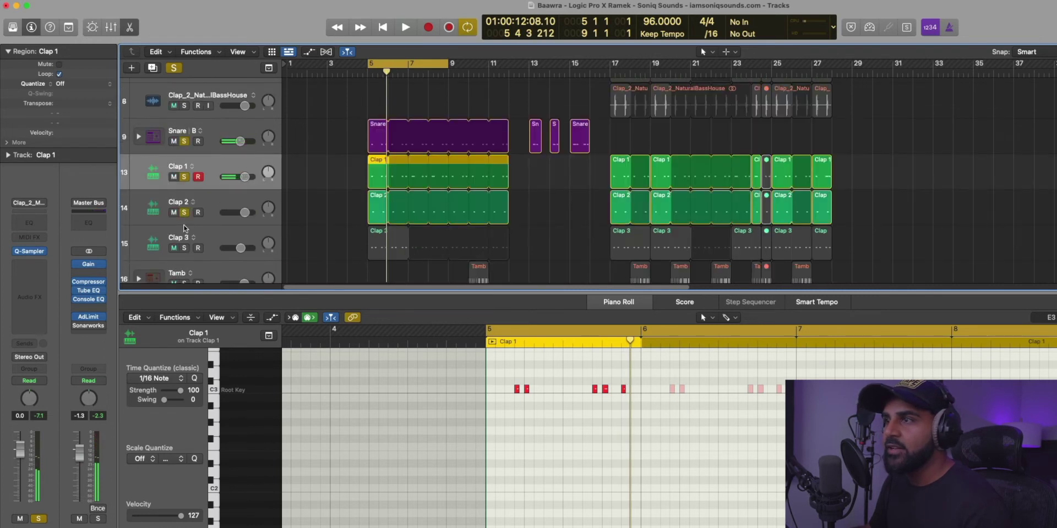
key("space")
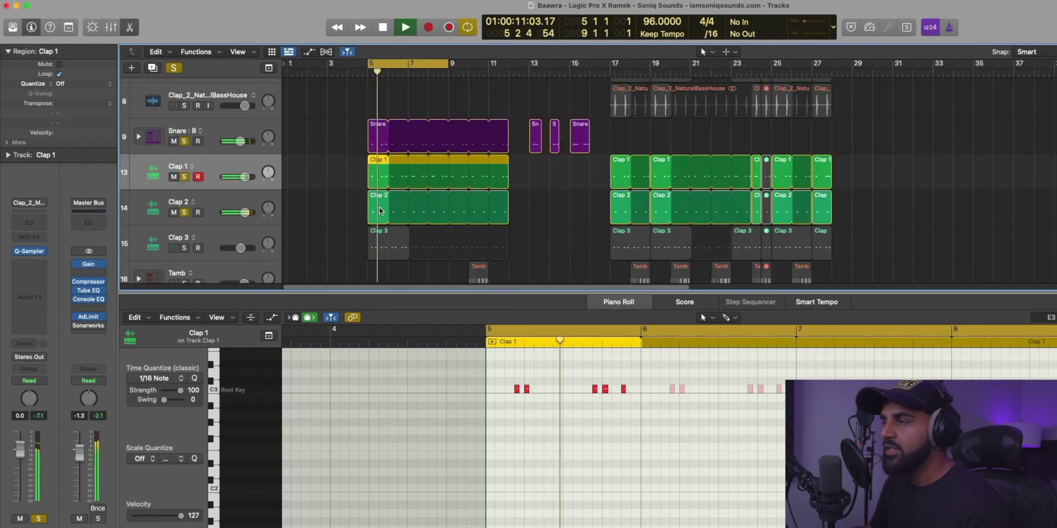
left_click(382, 213)
key("space")
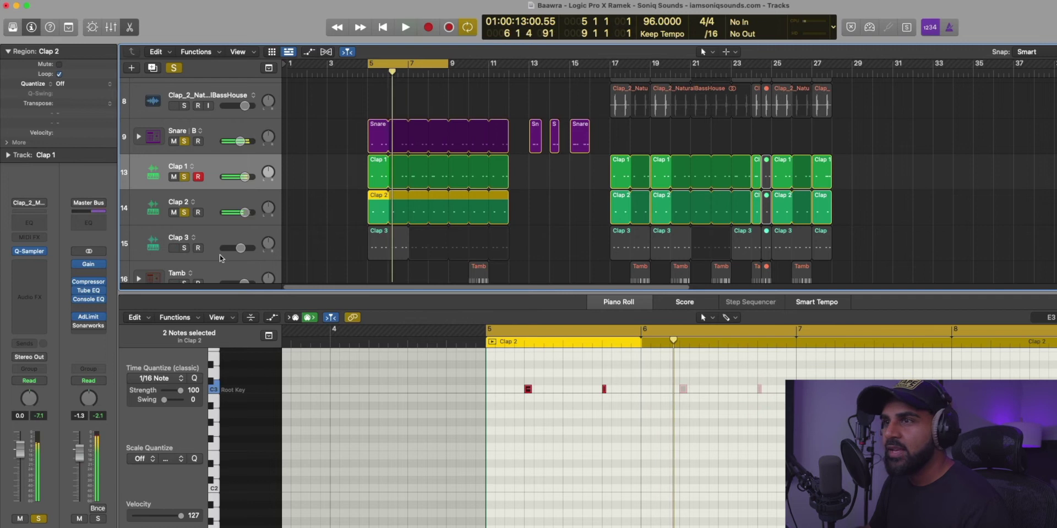
Select and solo Clap 3 with the other claps and the Snare, and play the layered loop.
left_click(196, 240)
left_click(184, 248)
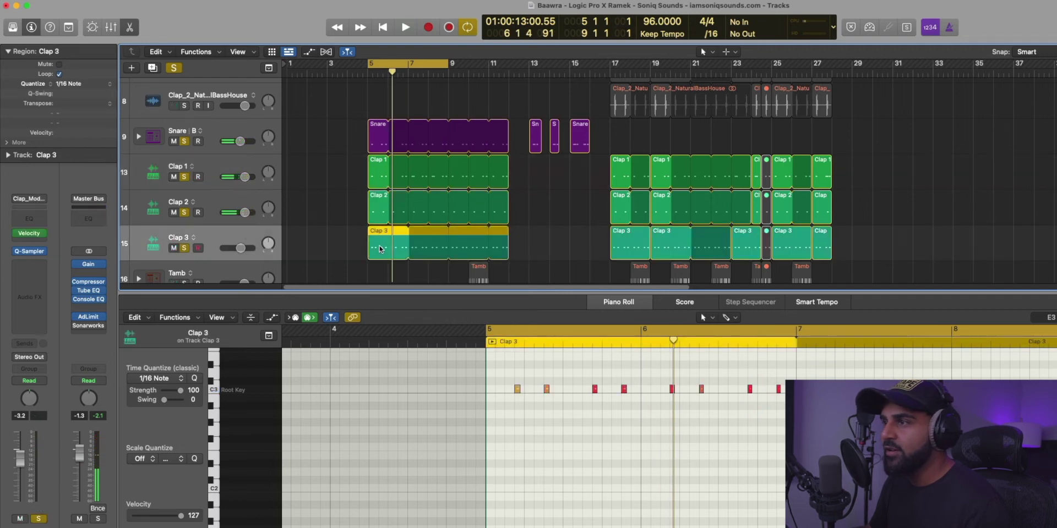
key("space")
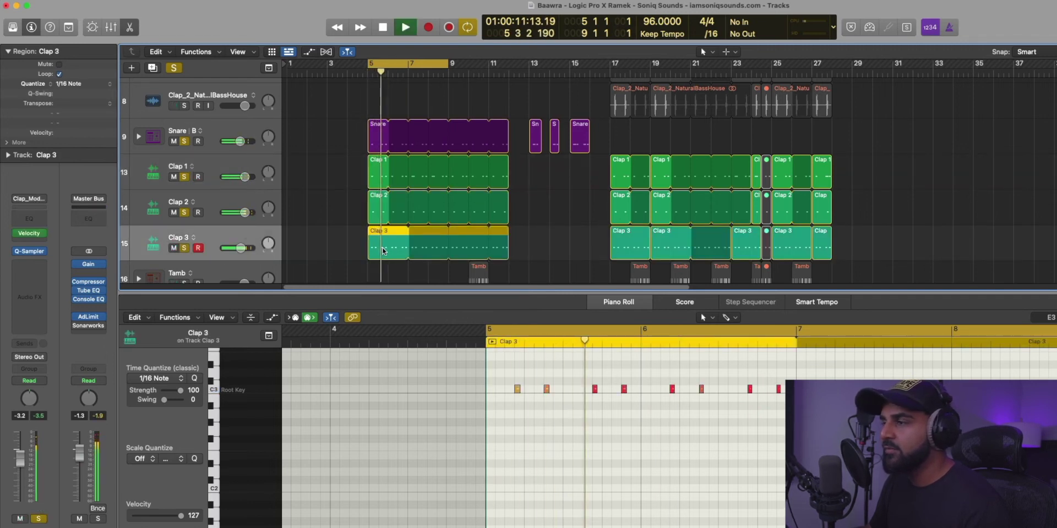
key("space")
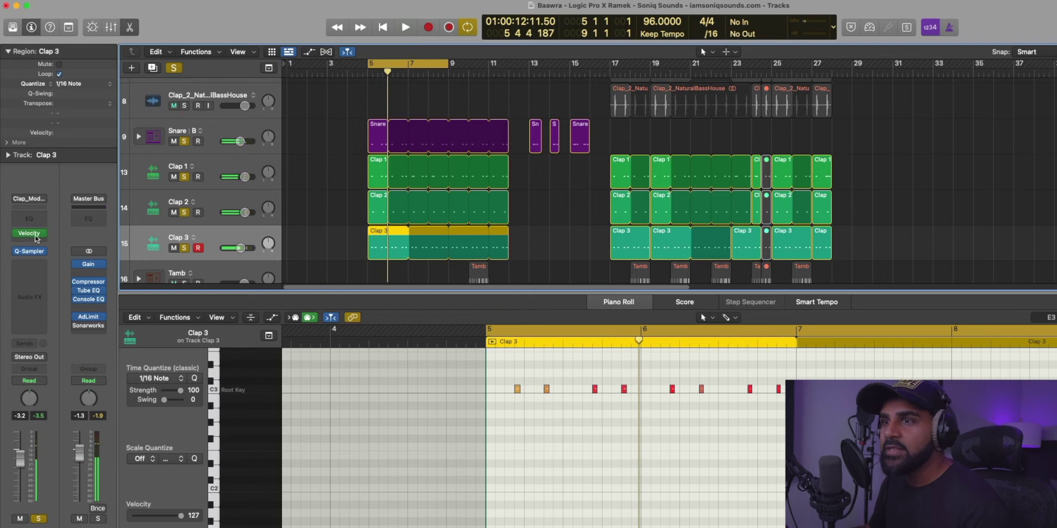
Inspect the Velocity Processor on the Clap 3 track and close it.
left_click(28, 236)
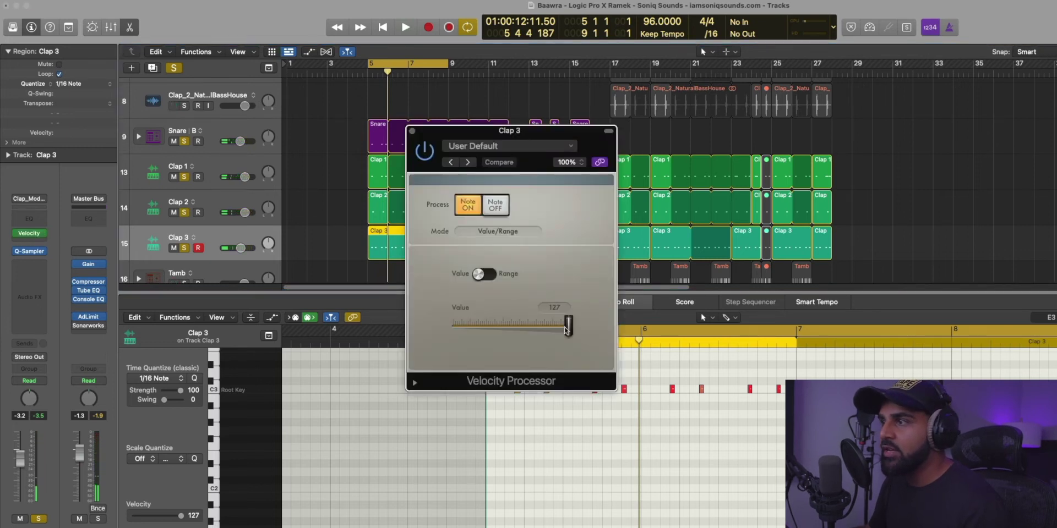
left_click(563, 329)
left_click(412, 131)
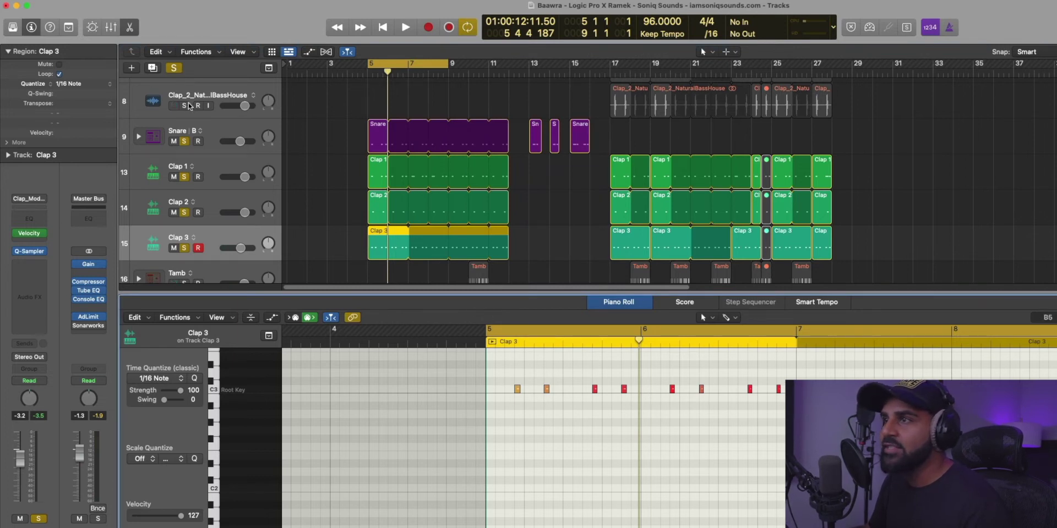
Play the soloed Snare and three clap tracks together once more.
scroll(325, 169, "down", 2)
scroll(325, 170, "up", 4)
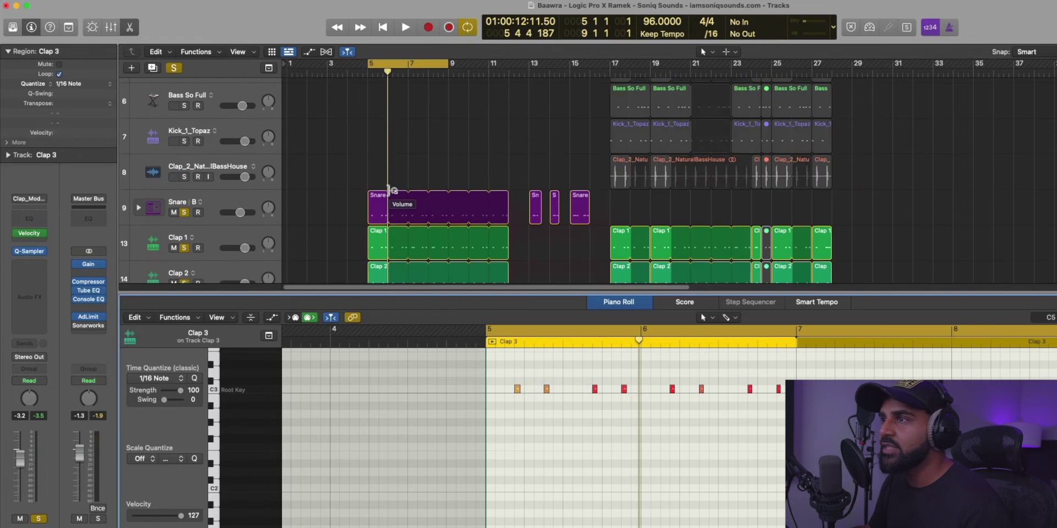
scroll(307, 189, "down", 2)
key("space")
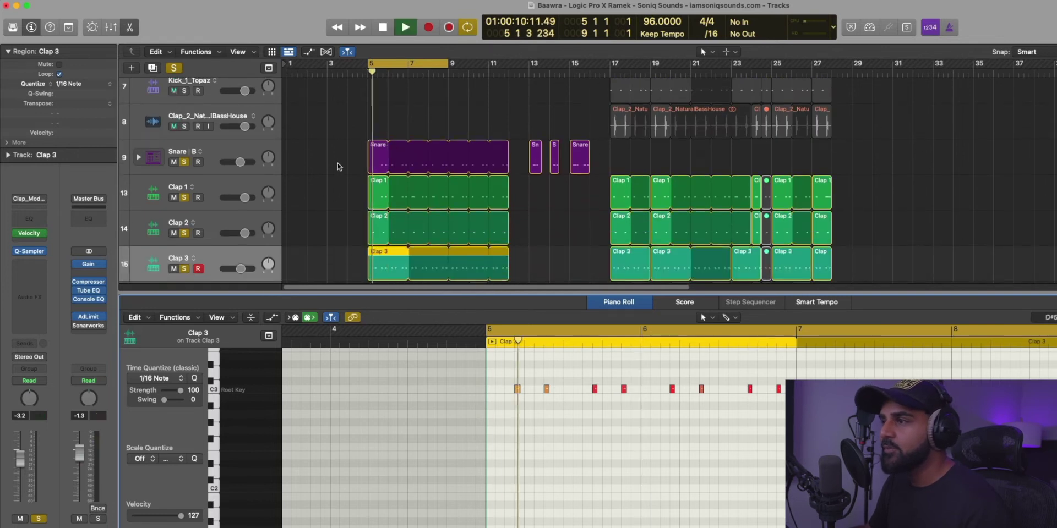
scroll(351, 224, "up", 5)
key("space")
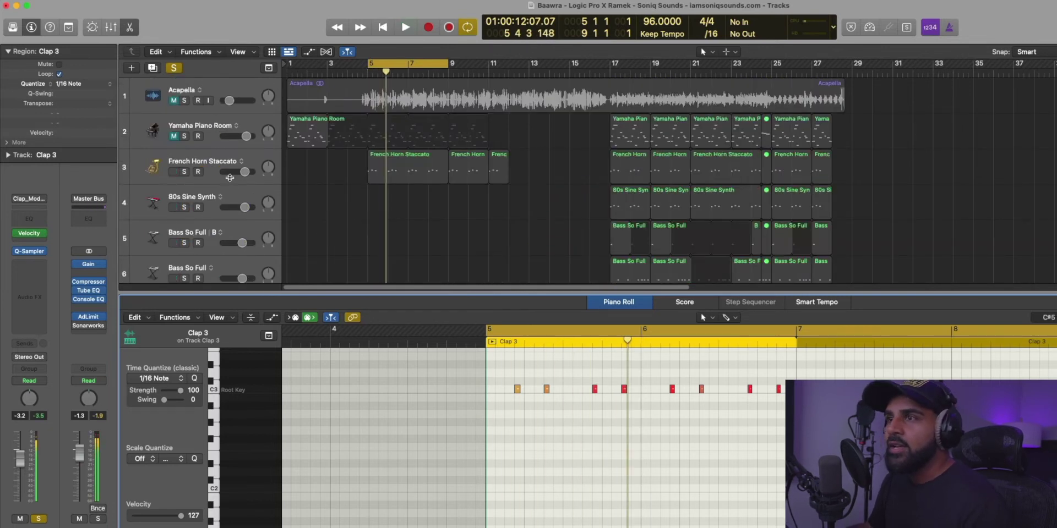
Solo the French Horn Staccato and Yamaha Piano Room too, hide the Piano Roll, and play them with the snare and claps.
left_click(184, 172)
left_click(185, 136)
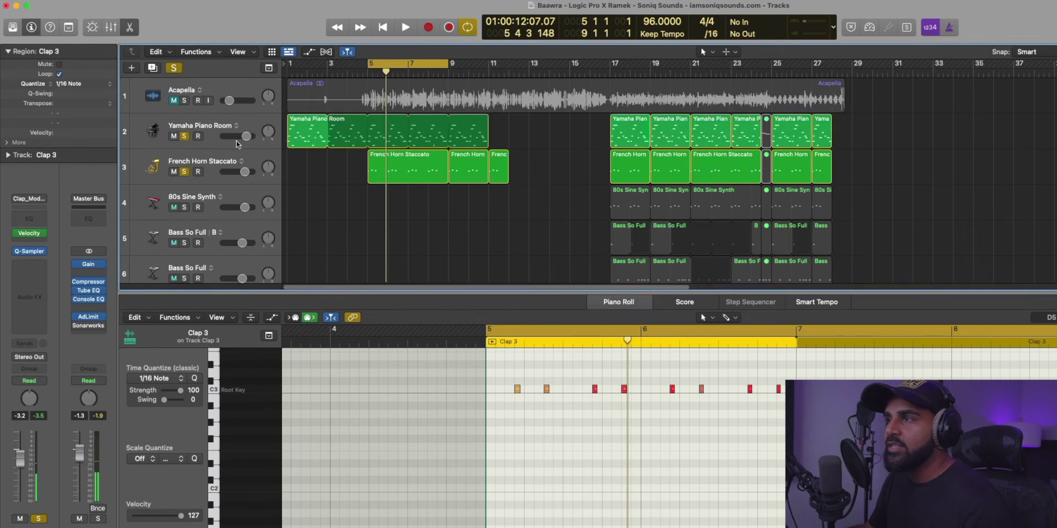
key("x")
key("x")
scroll(433, 318, "down", 3)
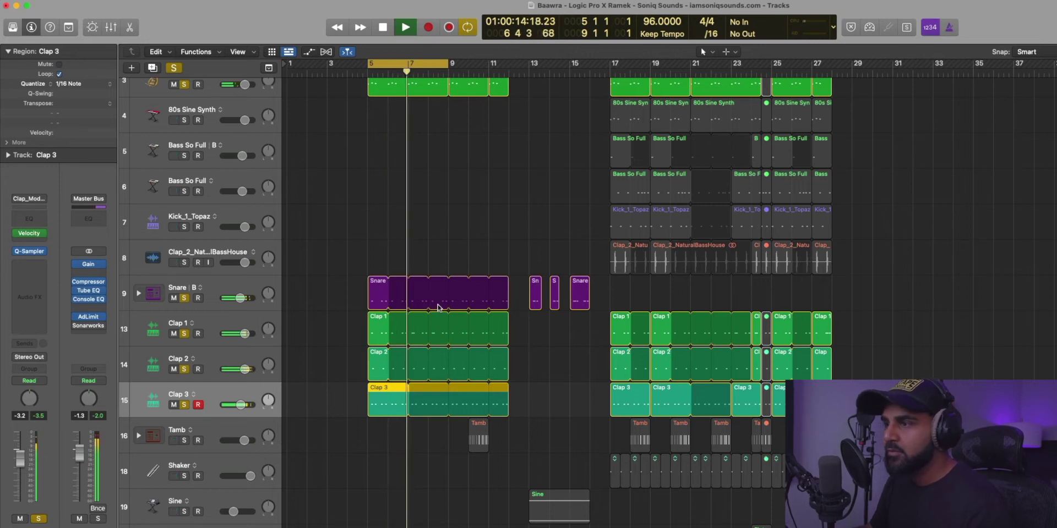
Set the cycle range to bar 10, add Tamb to the soloed tracks, and play the section.
left_click_drag(502, 70, 469, 69)
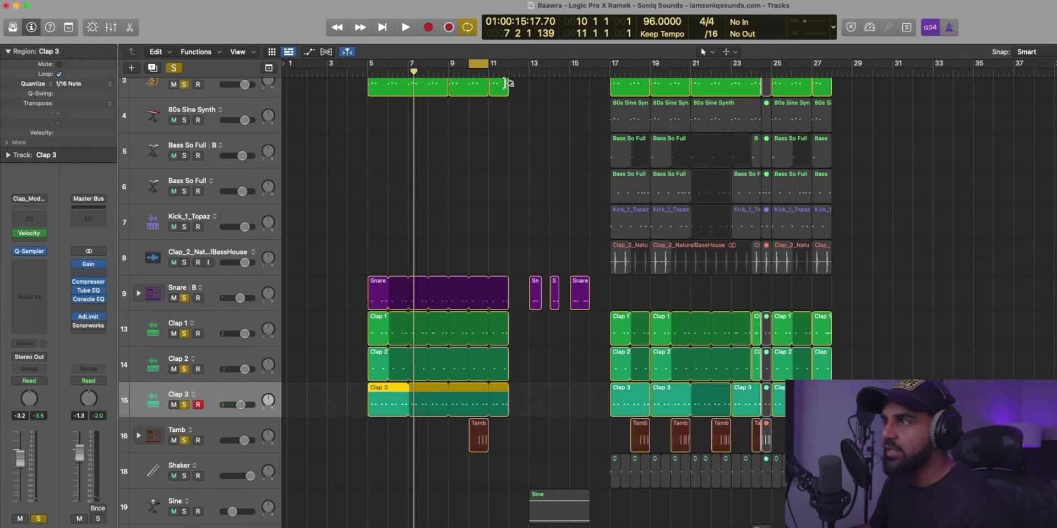
key("space")
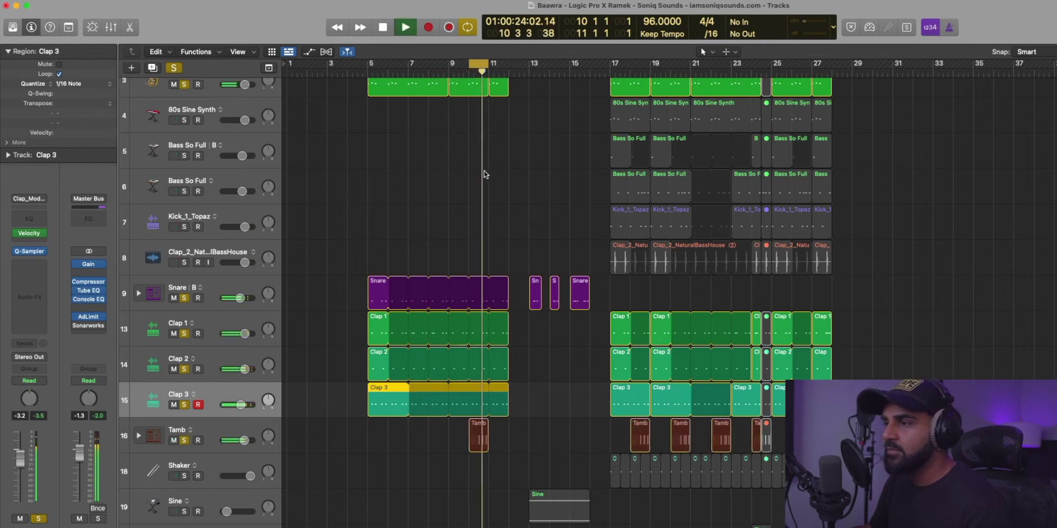
key("space")
Inspect the Tambourine_LiveFeel sample in the Tamb track's Drum Machine Designer and close the plug-in.
left_click(208, 429)
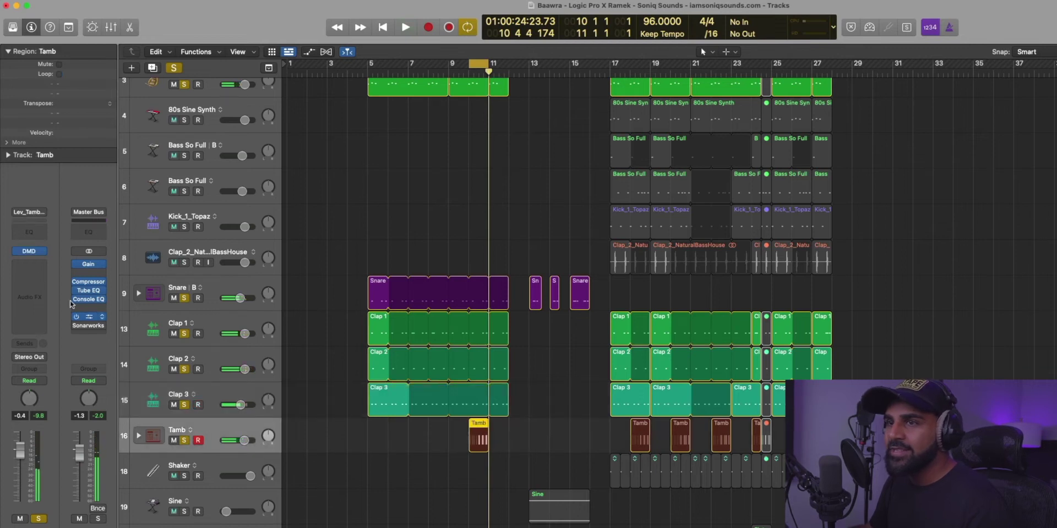
left_click(25, 252)
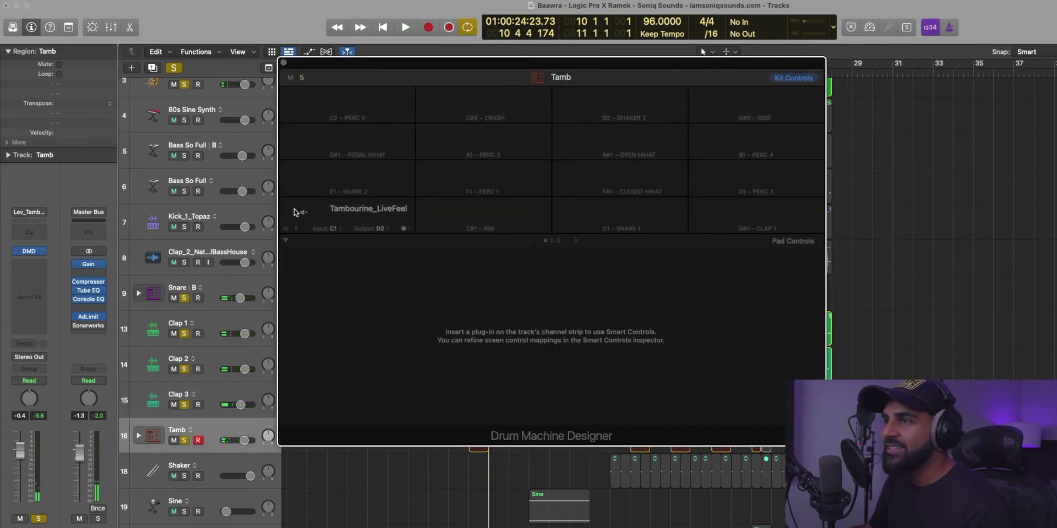
left_click(293, 213)
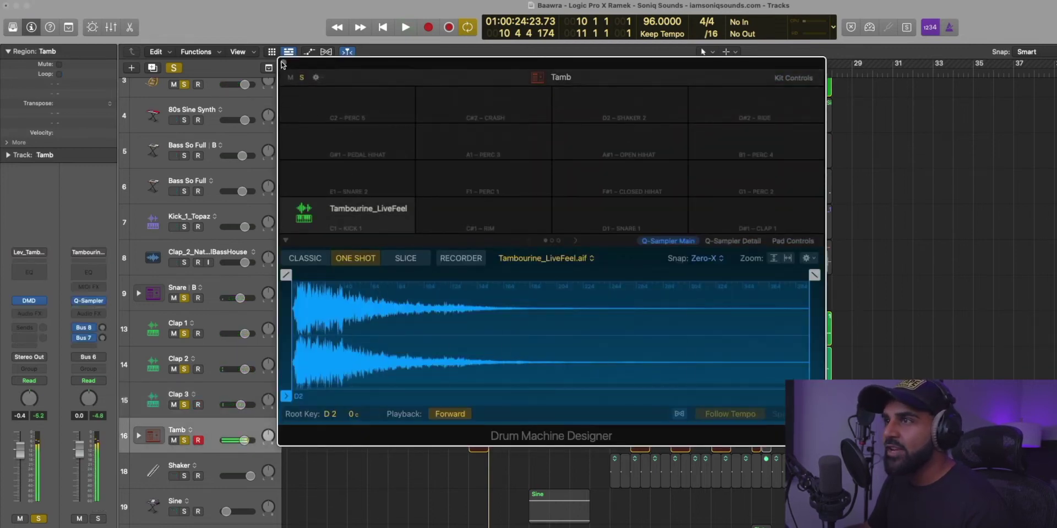
key("super+w")
Shrink the track heights, solo only the Groan Female track, and set the cycle range from bar 9 to 13.
scroll(513, 125, "up", 3)
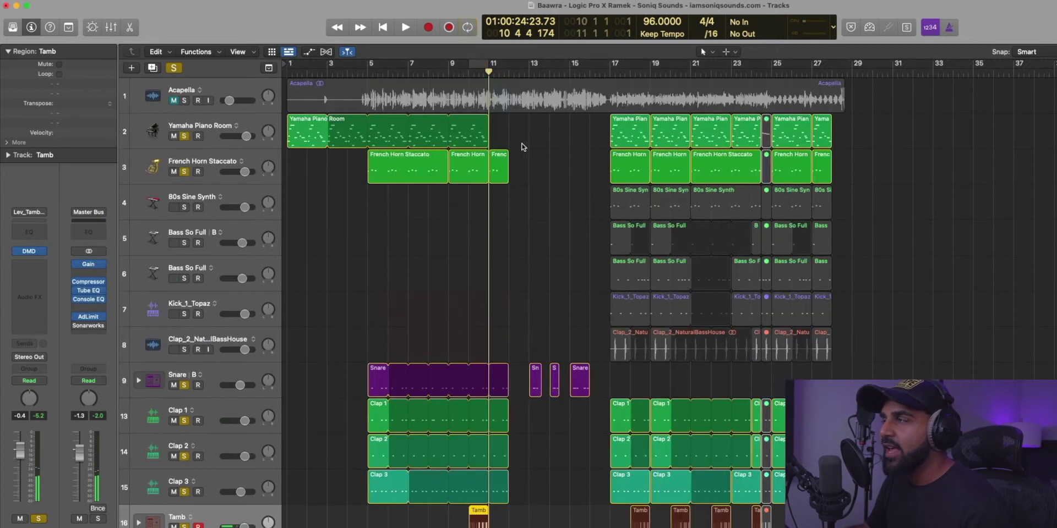
key("super+Up")
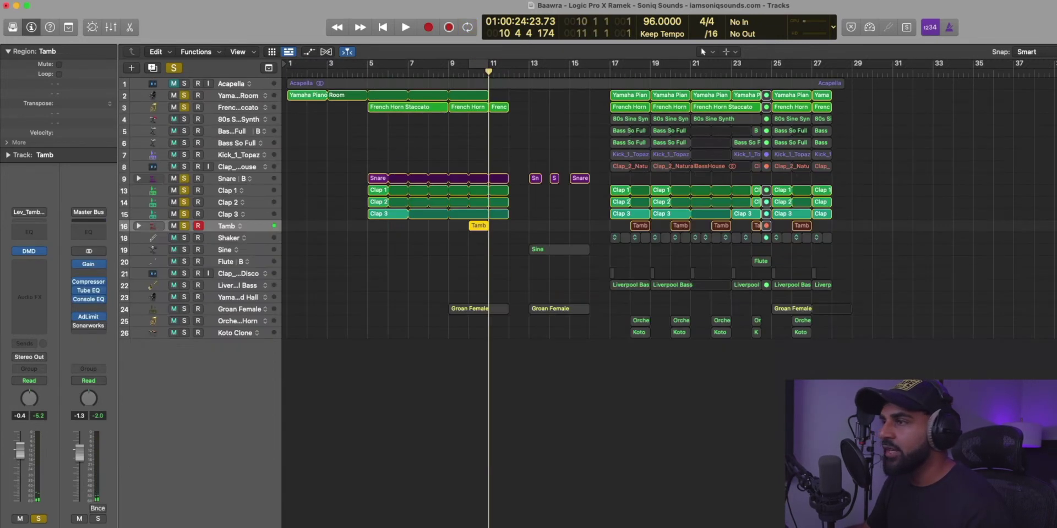
left_click(227, 375)
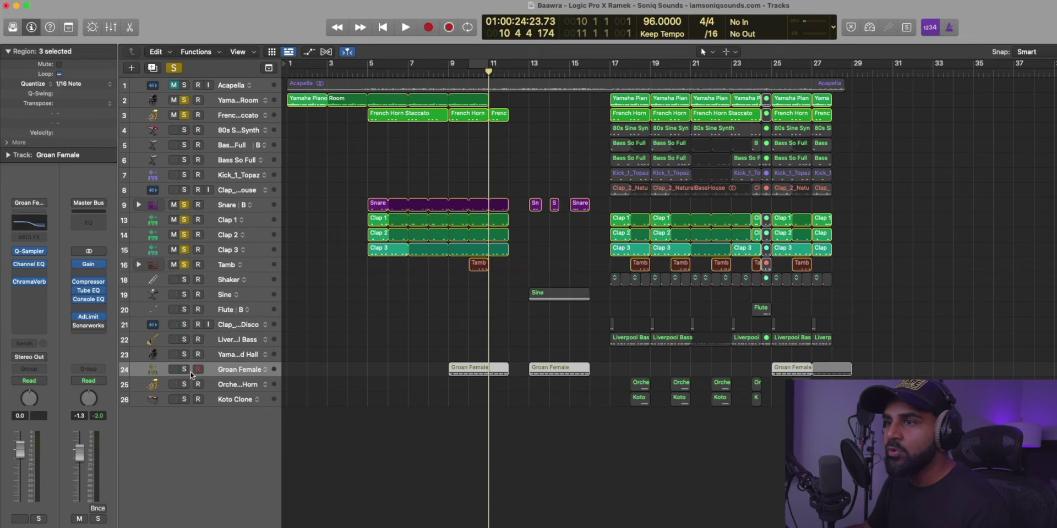
left_click_drag(180, 270, 180, 204)
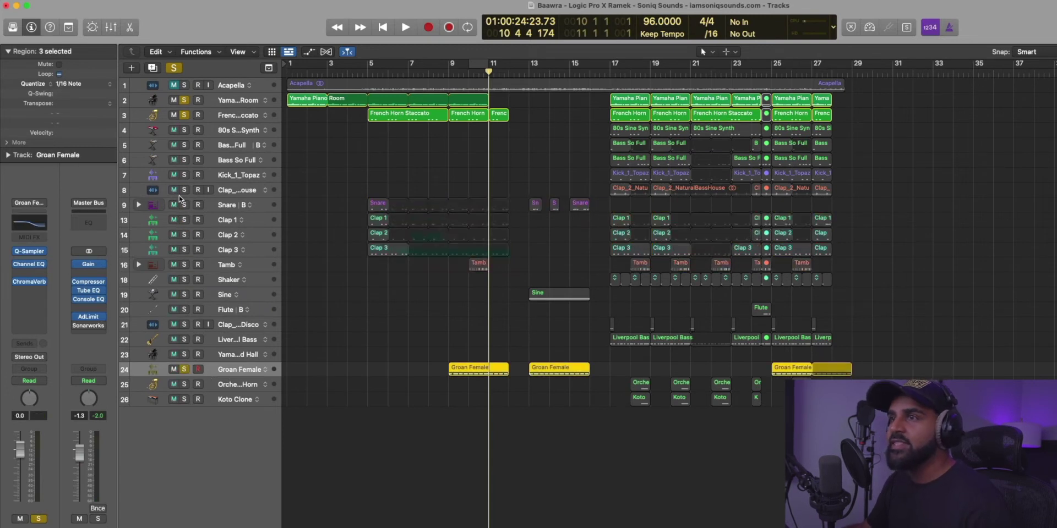
left_click_drag(187, 103, 187, 129)
left_click_drag(453, 67, 530, 67)
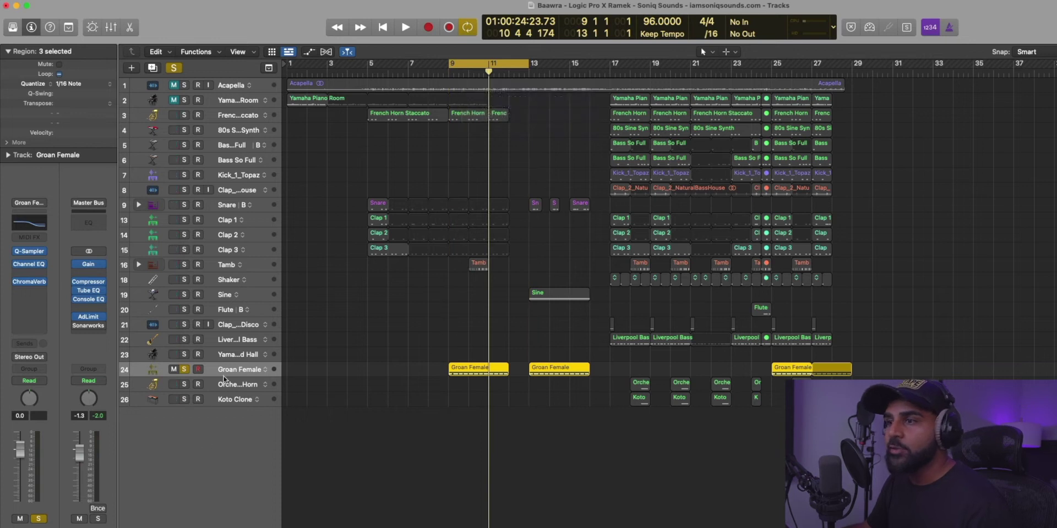
Open the Groan Female region at bar 9 in the Piano Roll and audition its first note.
left_click(479, 374)
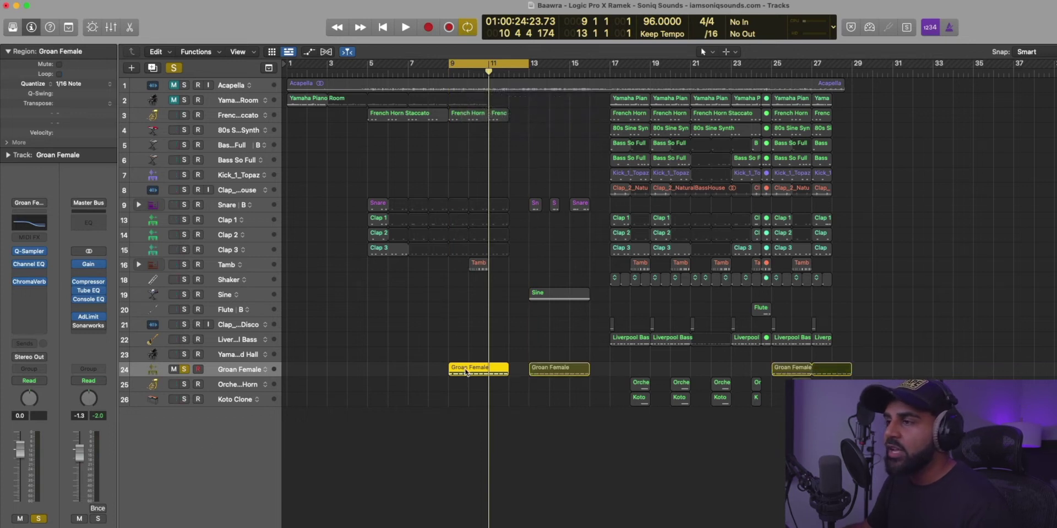
double_click(465, 373)
left_click(496, 434)
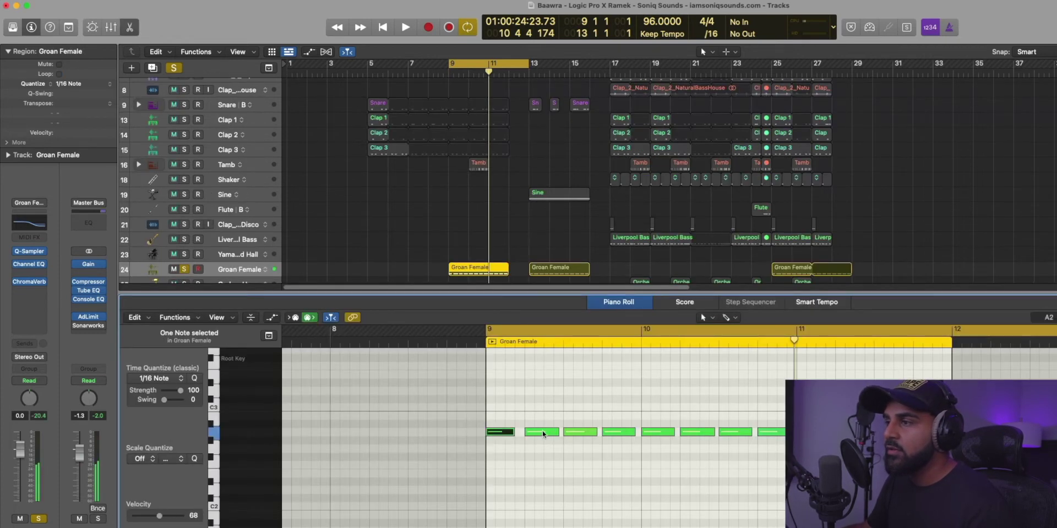
Glance at the mixer, audition the soloed Groan Female part, clear its solo and play bar 9 with the full arrangement.
key("x")
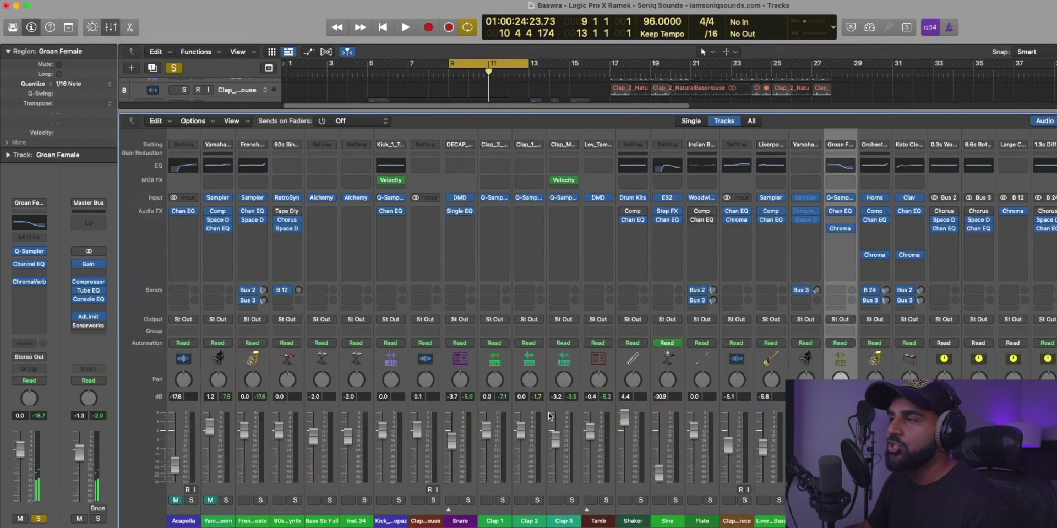
key("x")
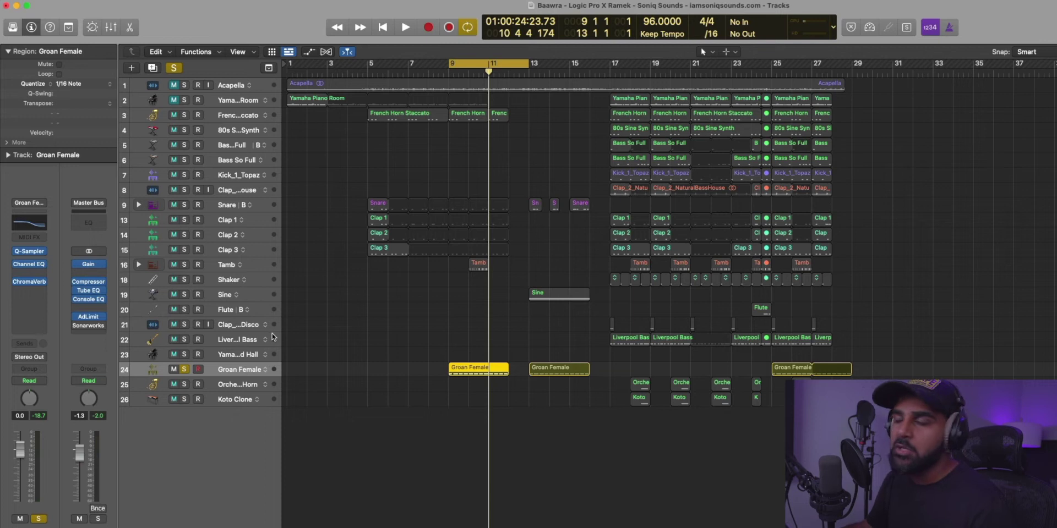
key("space")
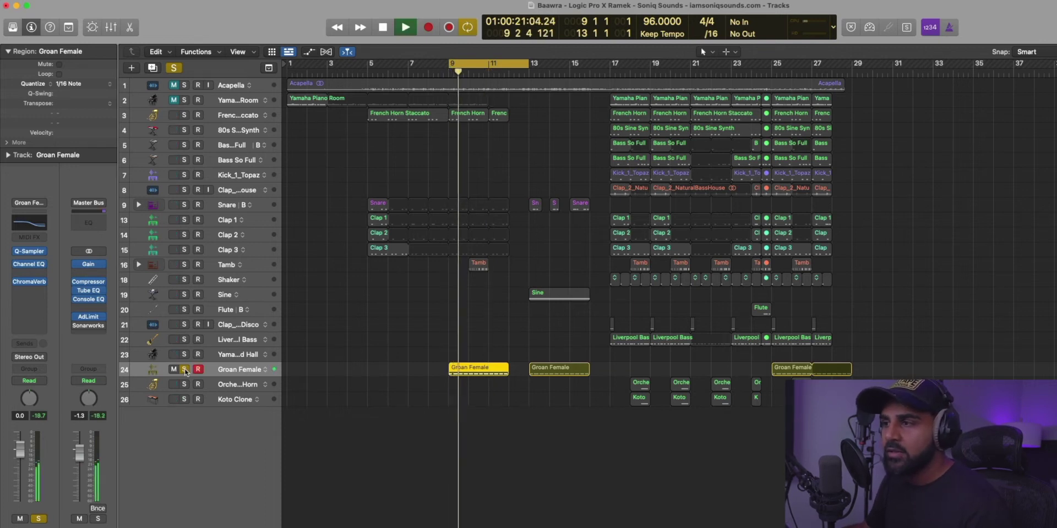
key("space")
left_click(185, 370)
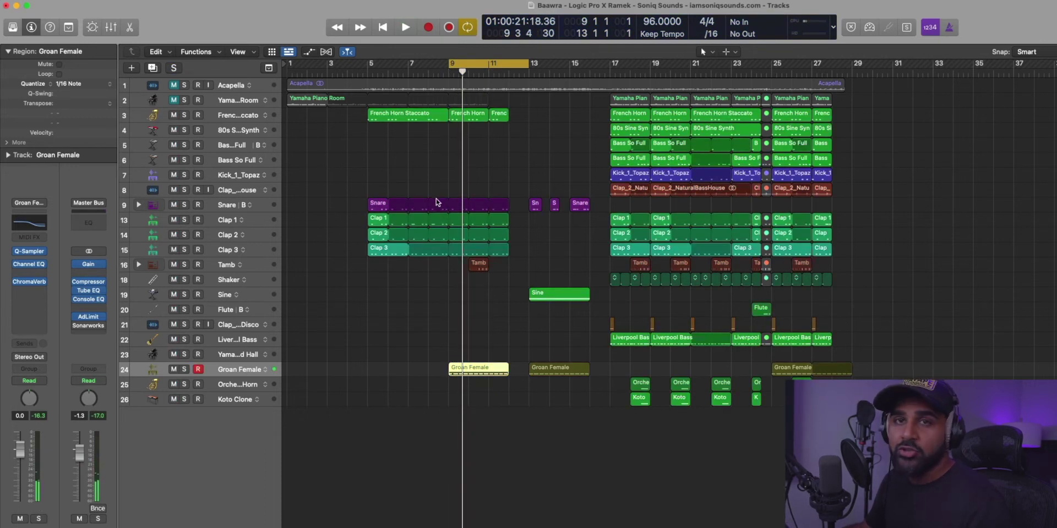
key("space")
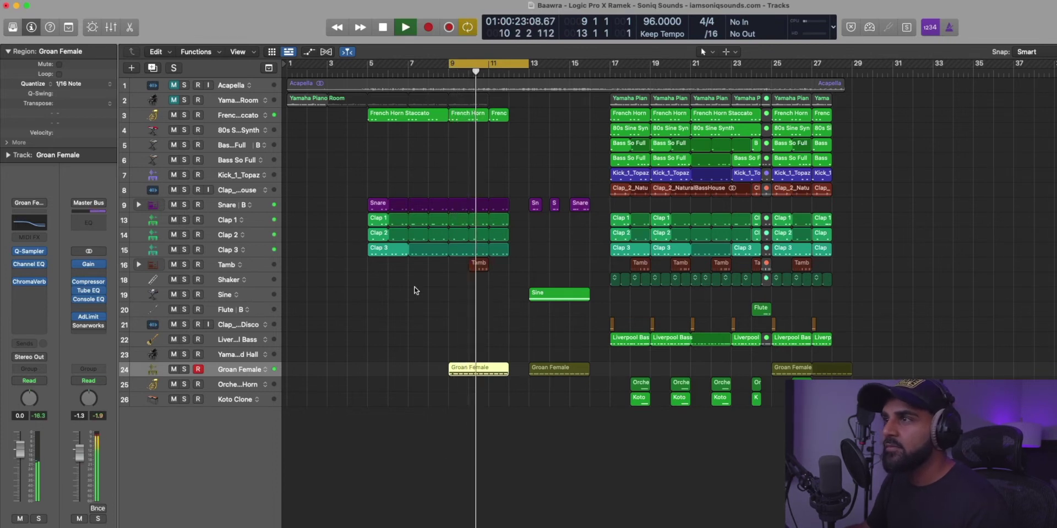
key("space")
Unmute the Yamaha Piano Room track, check it in solo, and play from bar 9 with the solo cleared.
key("super+z")
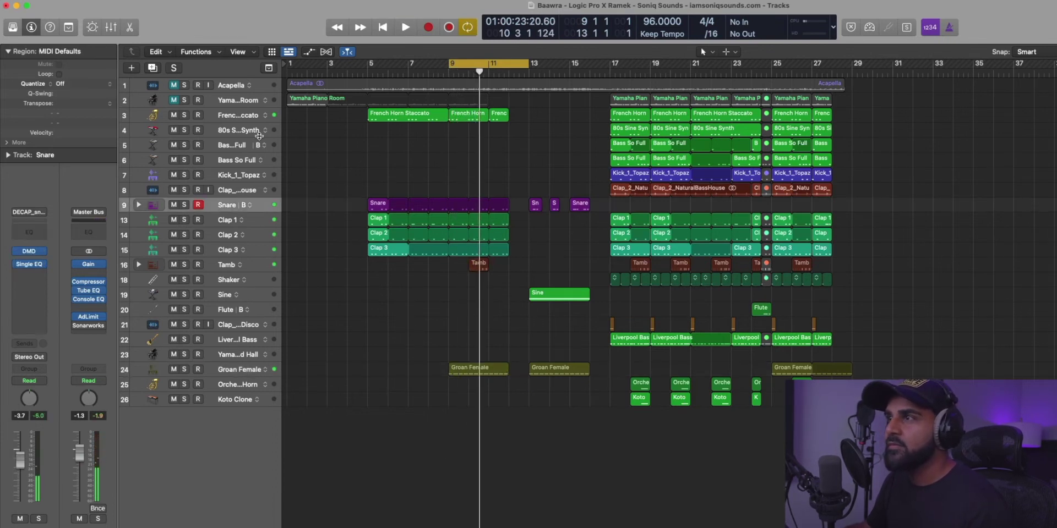
left_click(174, 101)
left_click(184, 100)
key("space")
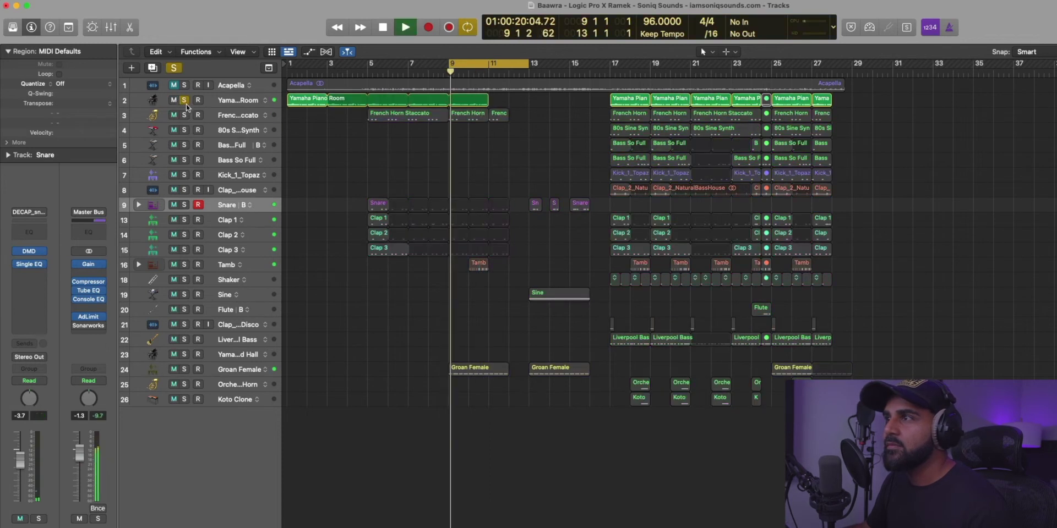
key("space")
left_click(184, 101)
key("space")
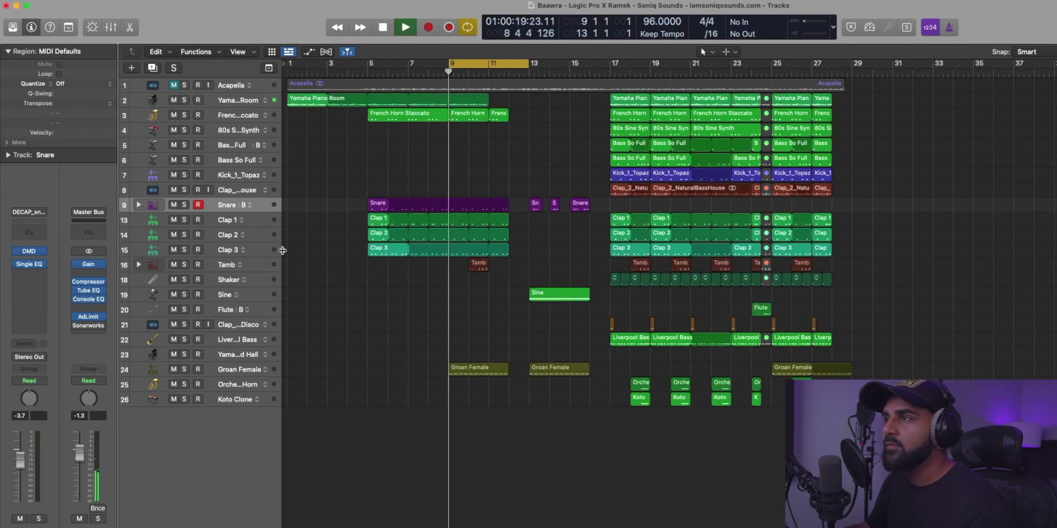
key("space")
Select the Groan Female region at bar 9, lower its track volume to -12.4 dB and play the section.
left_click(478, 367)
key("space")
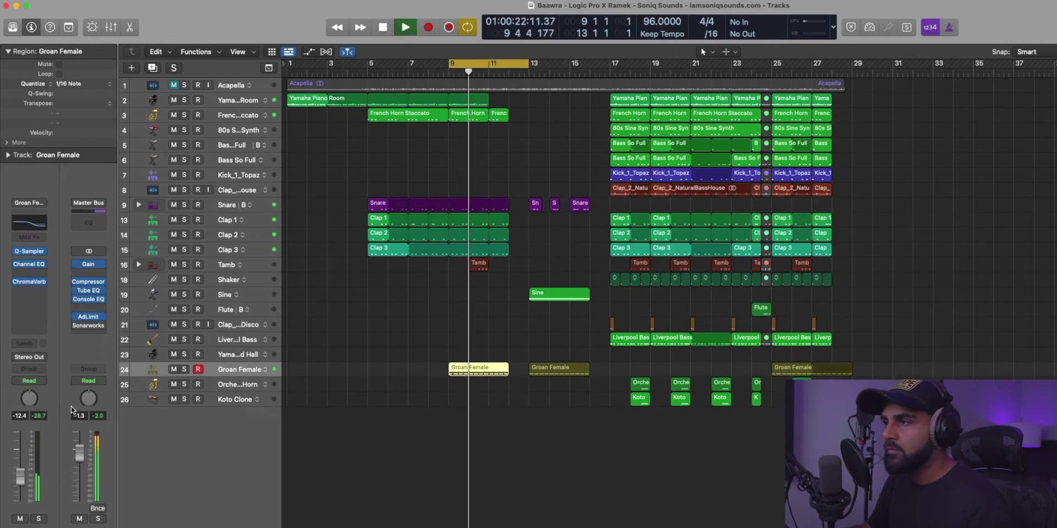
key("space")
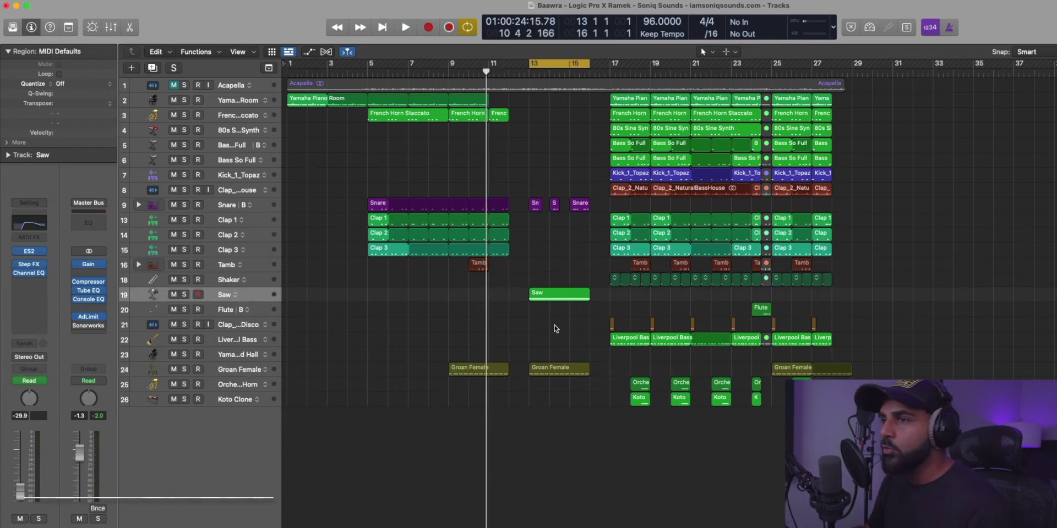
Set the cycle range to bars 13–16 and rename the Sine track as Saw.
double_click(225, 295)
type("Saw")
key("Return")
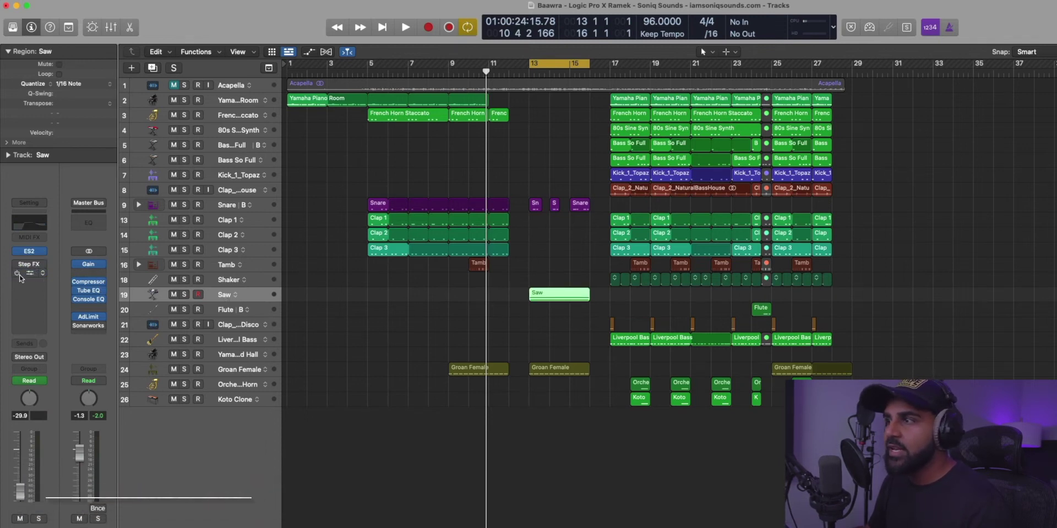
Audition the Saw track in the mix and in solo, clear the solo, and examine its volume automation.
key("space")
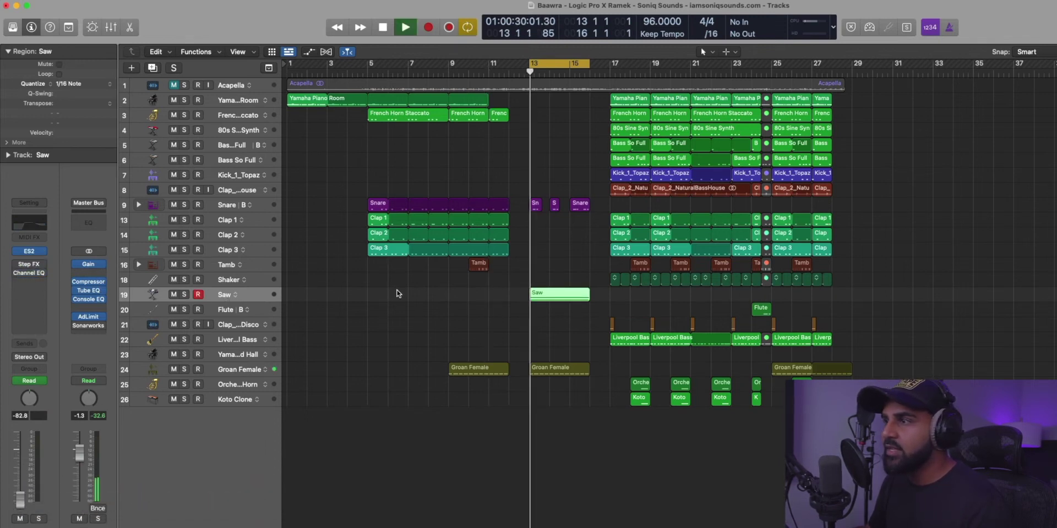
left_click(184, 295)
key("space")
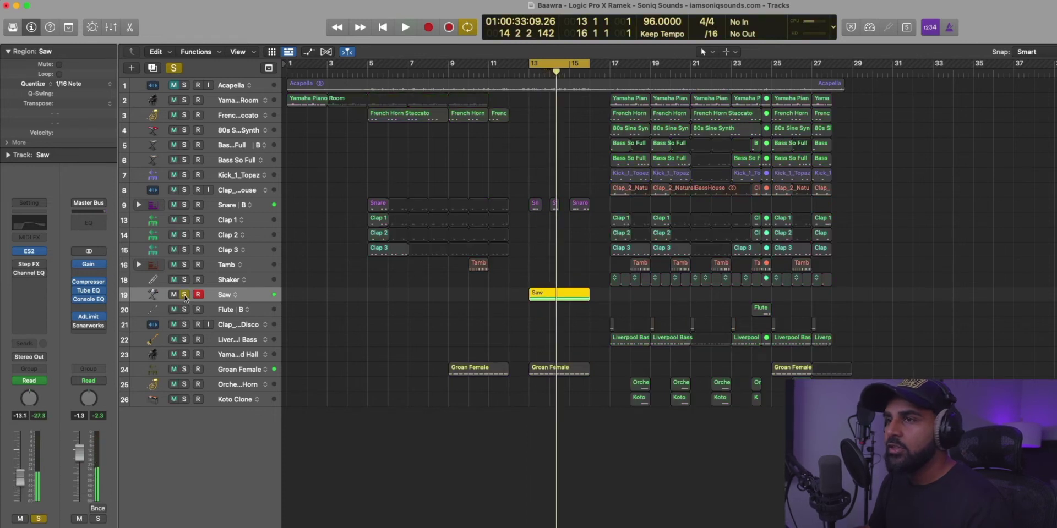
left_click(185, 295)
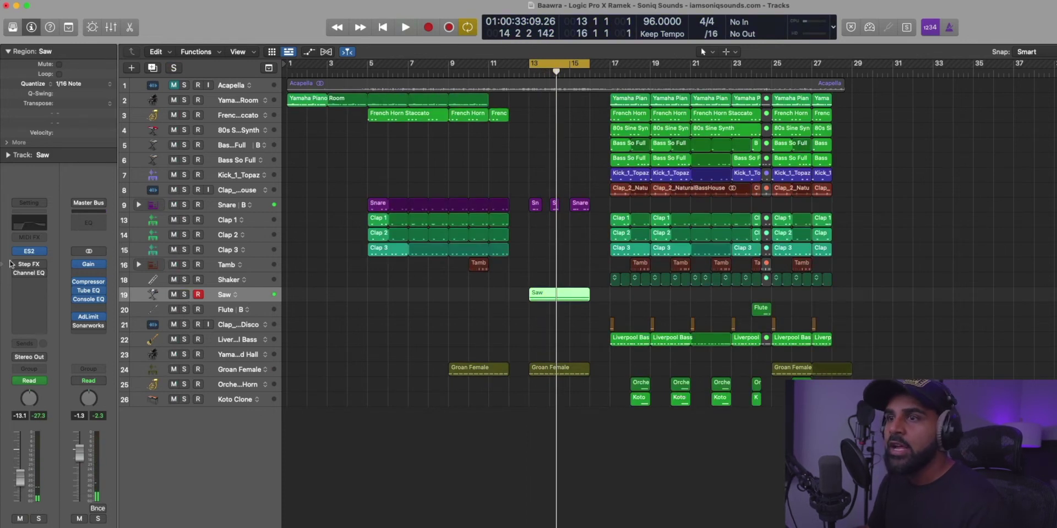
key("a")
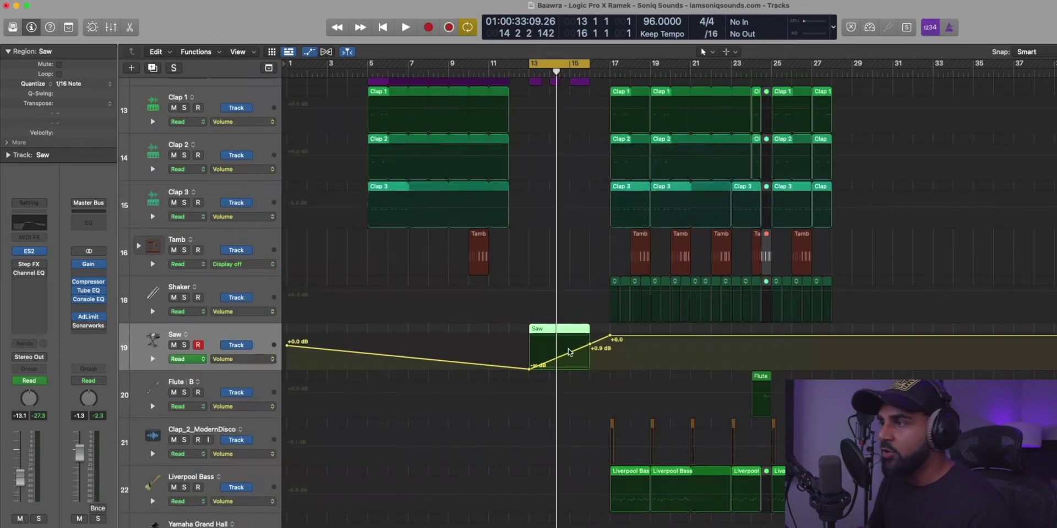
key("a")
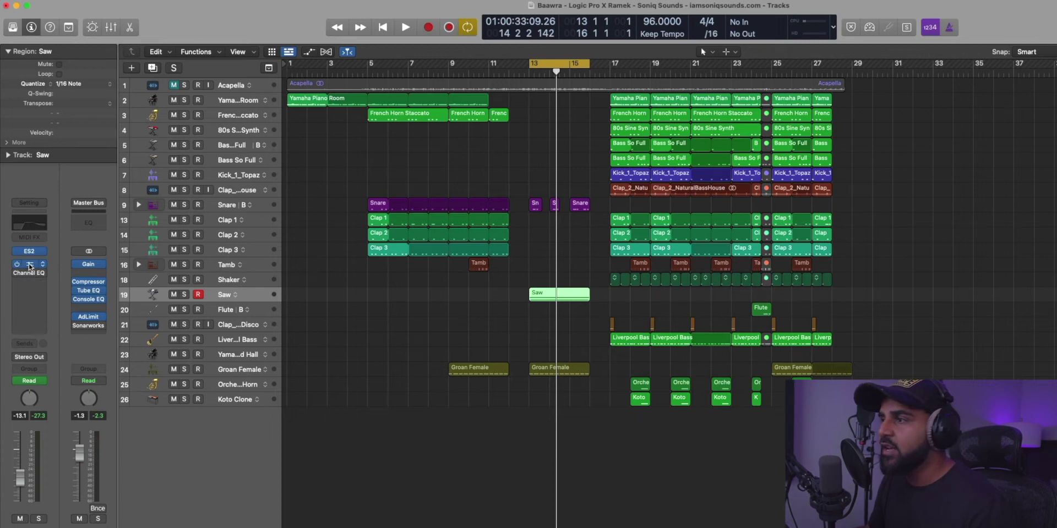
Inspect the Saw track's Step FX plug-in while playing the section, and close the plug-in window.
left_click(30, 267)
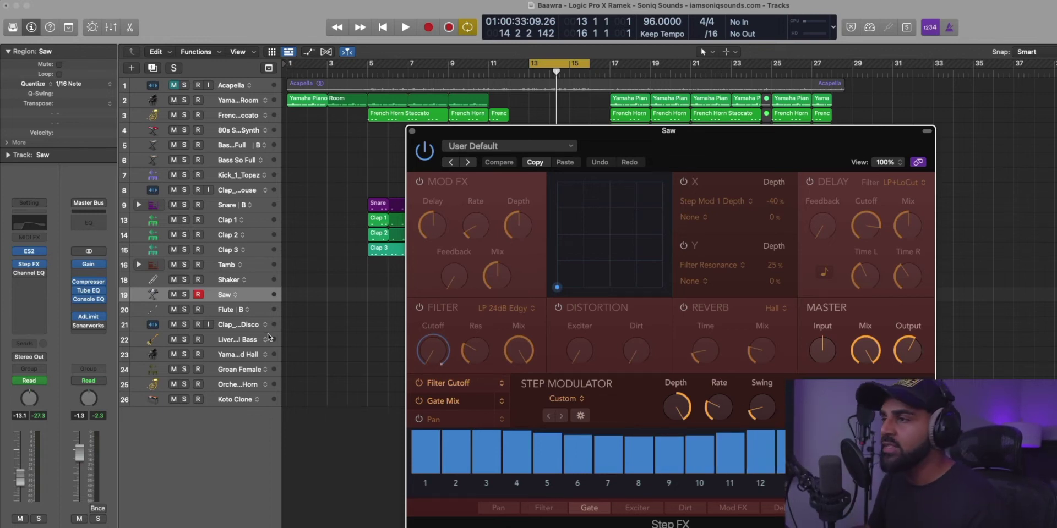
key("space")
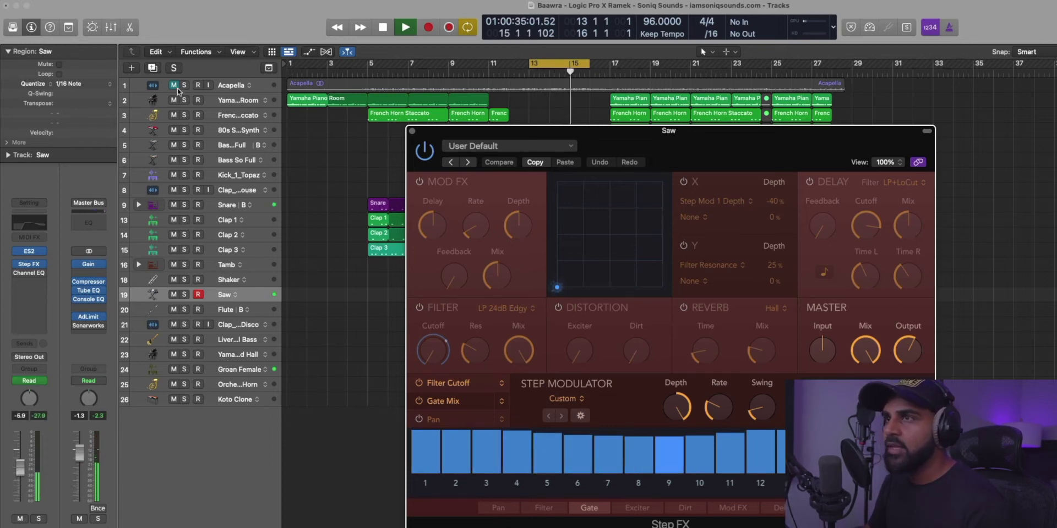
key("space")
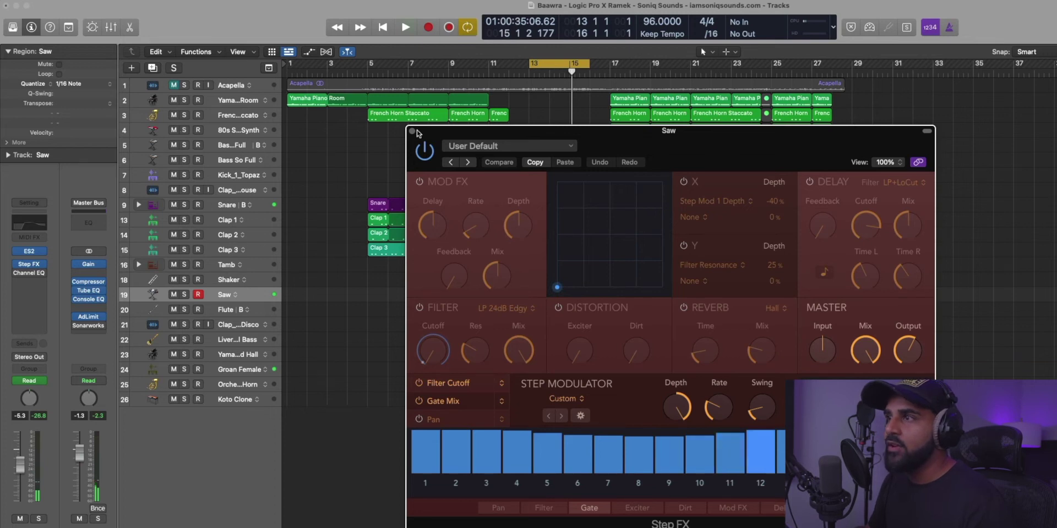
left_click(411, 130)
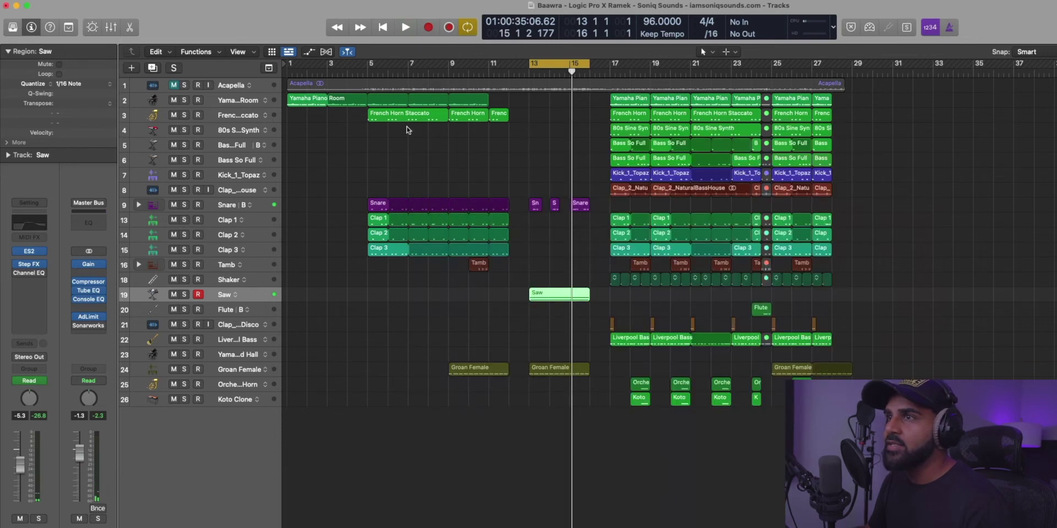
Unmute the Acapella track and play the bar 13 section with the vocal.
left_click(174, 85)
key("space")
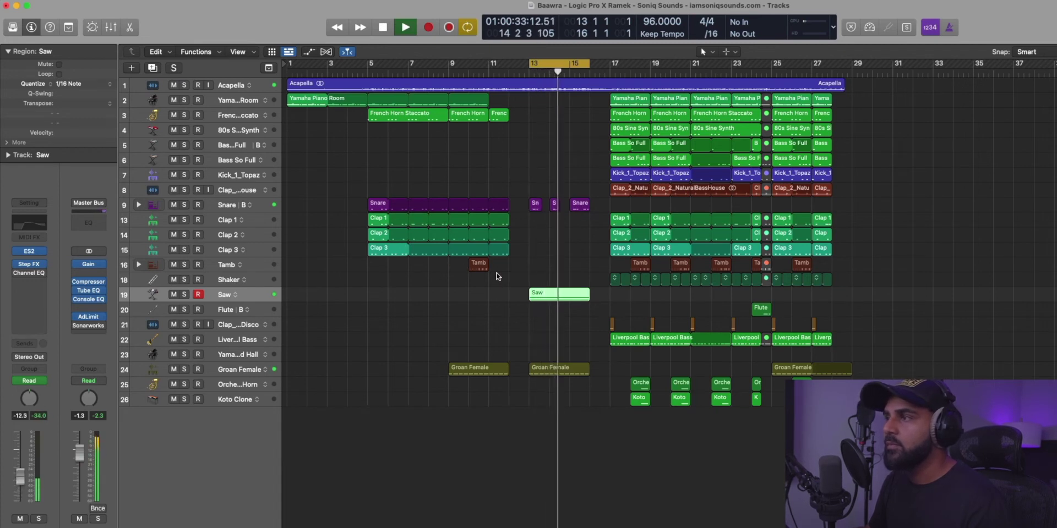
key("space")
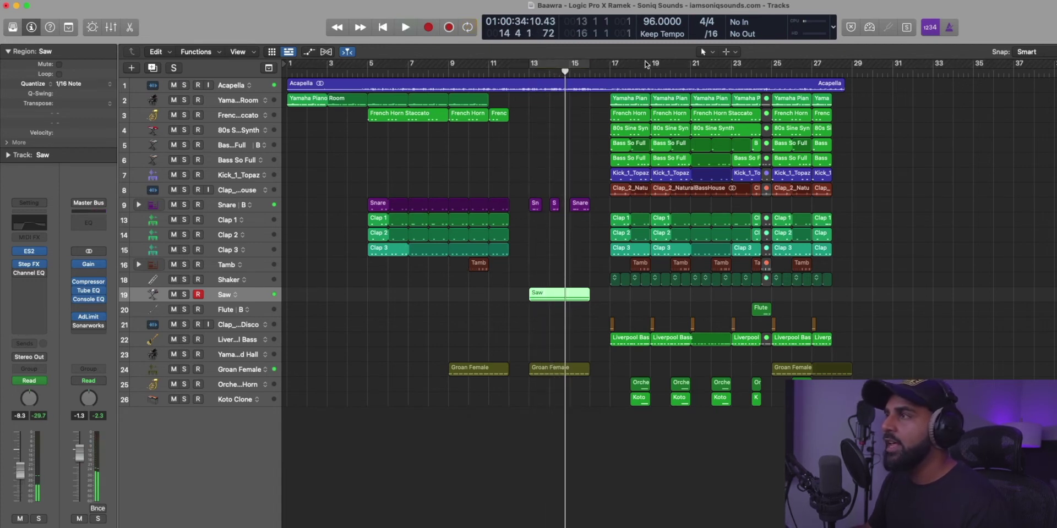
Set the cycle range to bars 17–28, mute the Acapella track and play the section.
left_click_drag(611, 64, 834, 98)
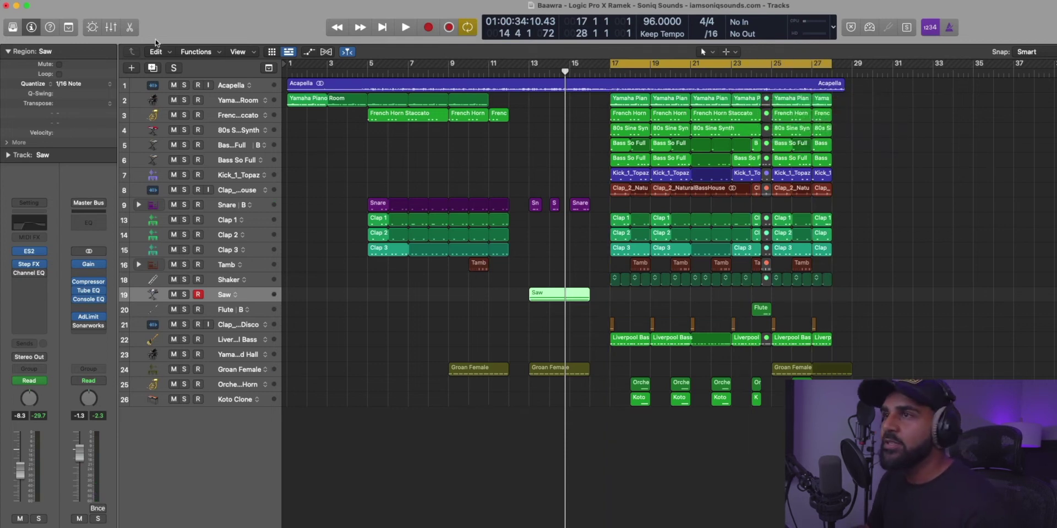
left_click(173, 85)
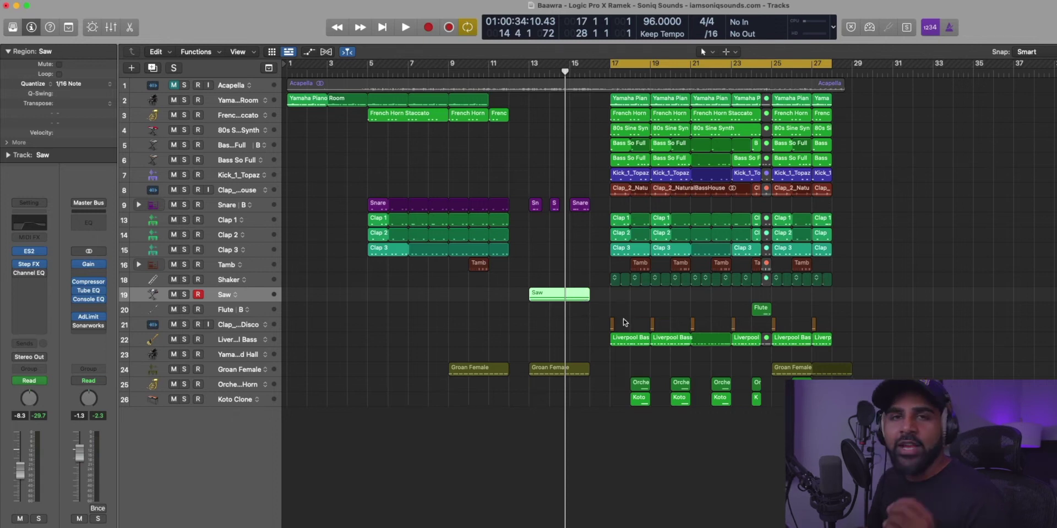
key("space")
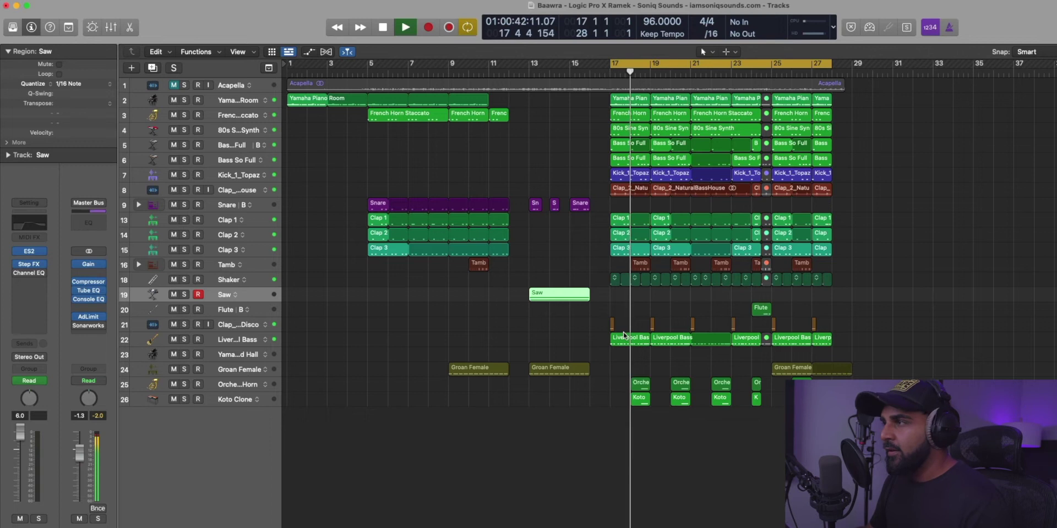
key("space")
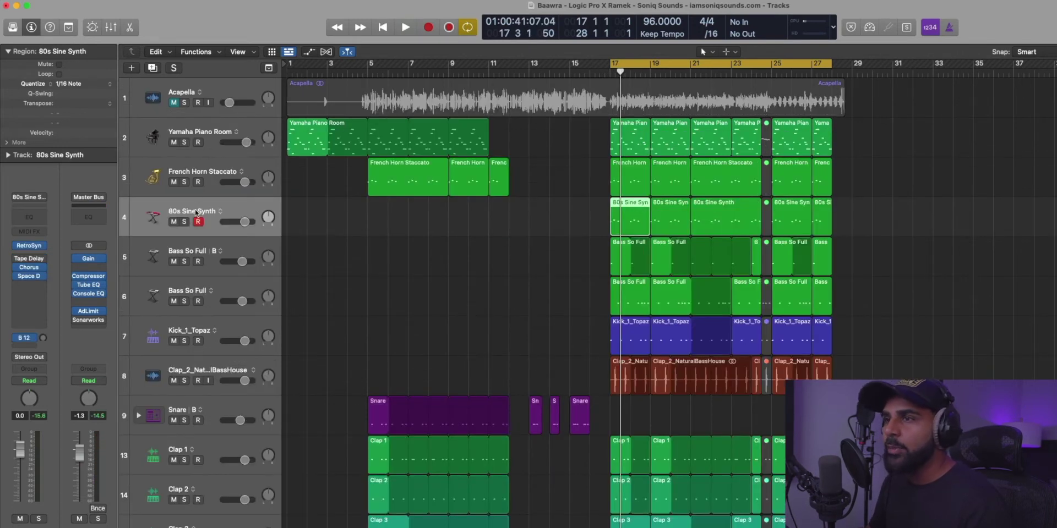
Solo the 80s Sine Synth track, play it from bar 17 and view its regions in the Piano Roll.
left_click(196, 213)
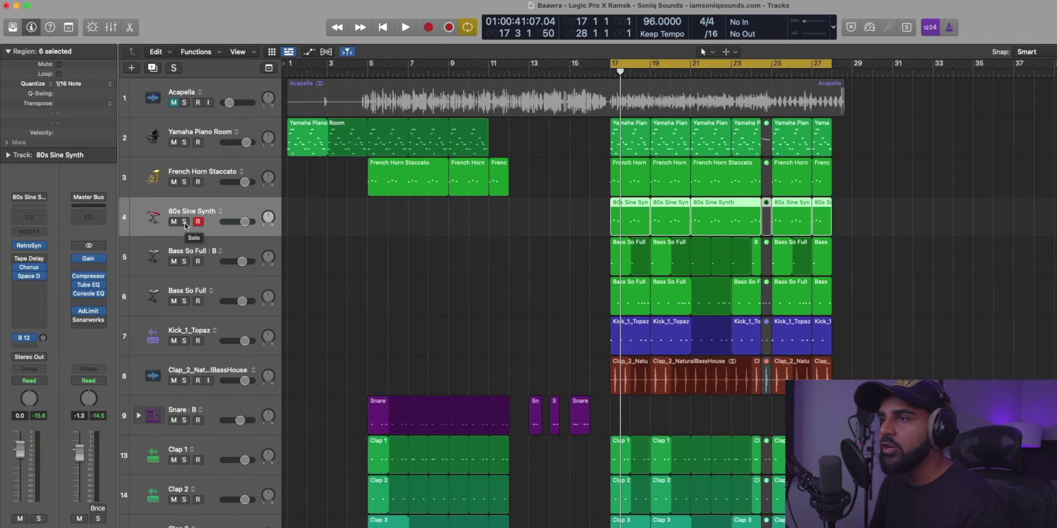
left_click(184, 222)
key("space")
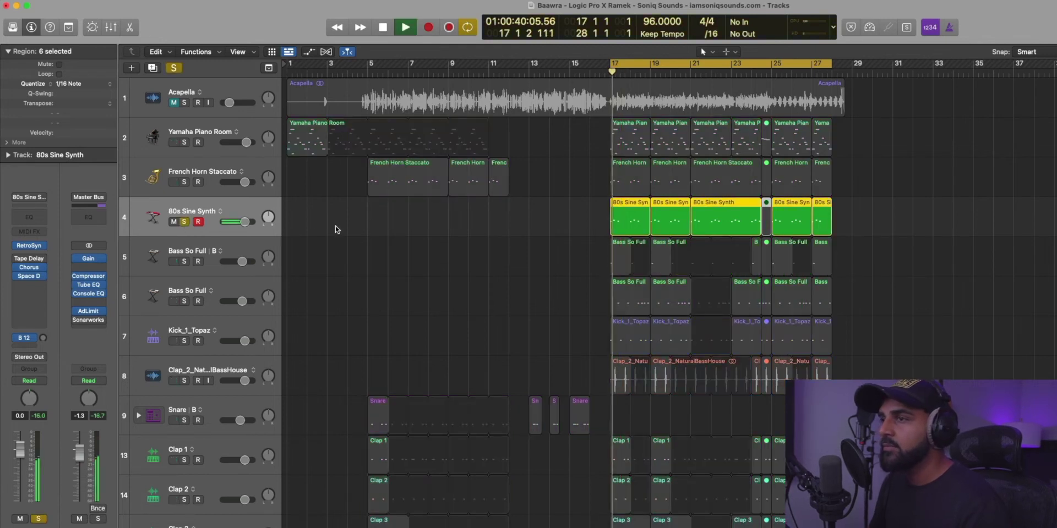
double_click(623, 222)
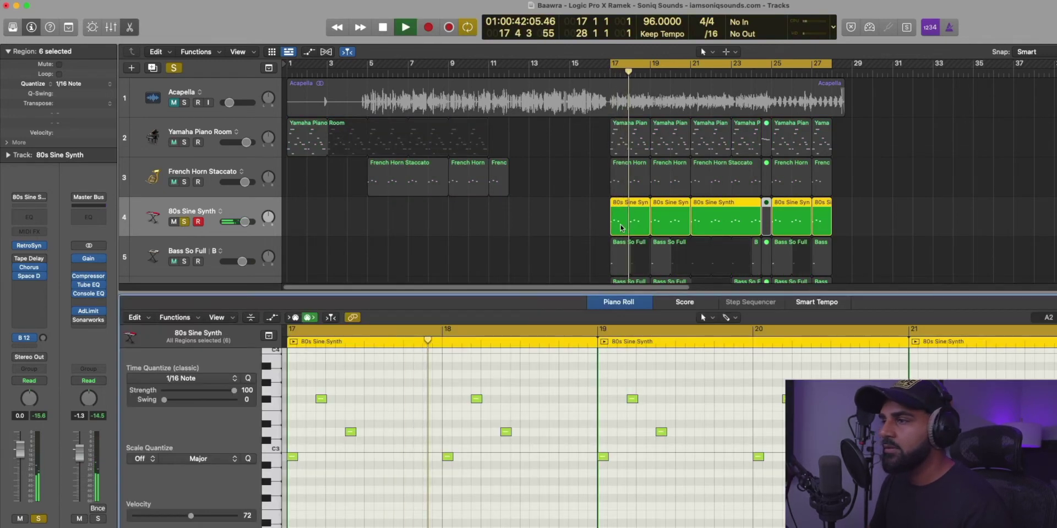
key("space")
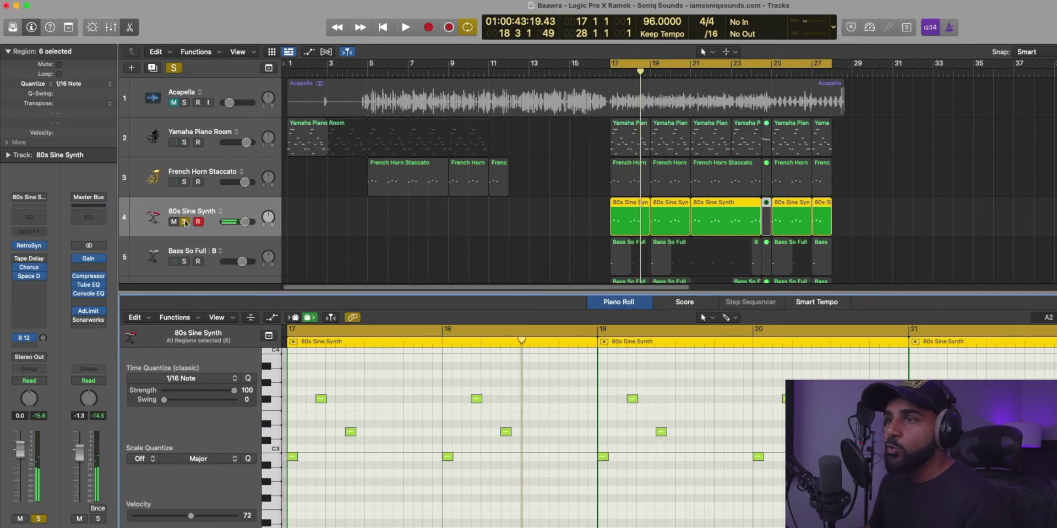
Play French Horn Staccato in solo, add 80s Sine Synth and Yamaha Piano Room to the solo, and clear all solos.
left_click(185, 222)
left_click(185, 182)
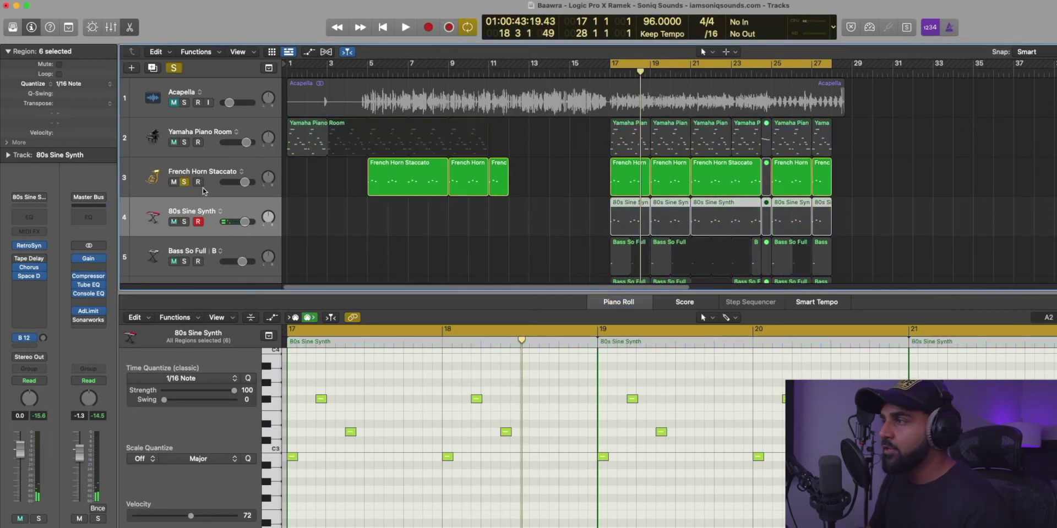
key("space")
left_click(185, 222)
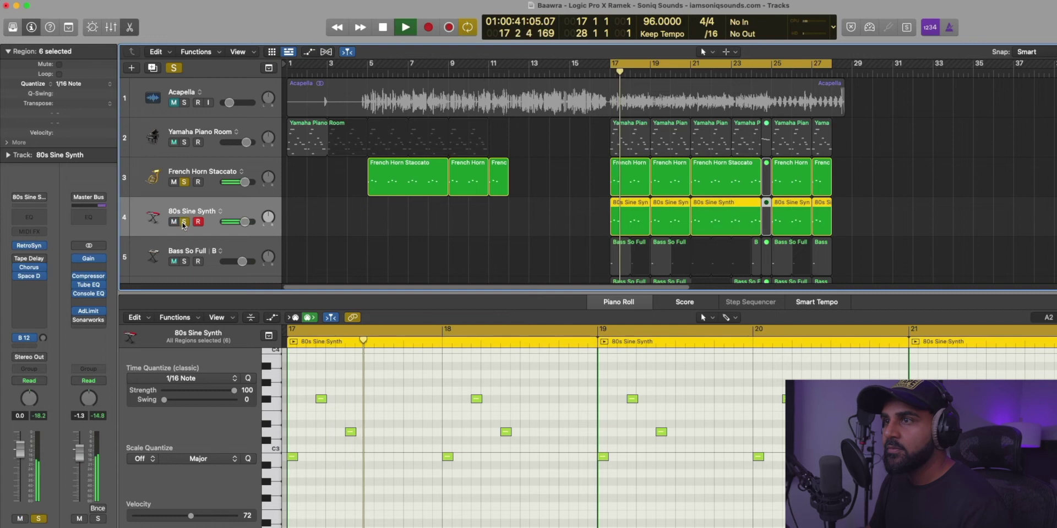
left_click(185, 143)
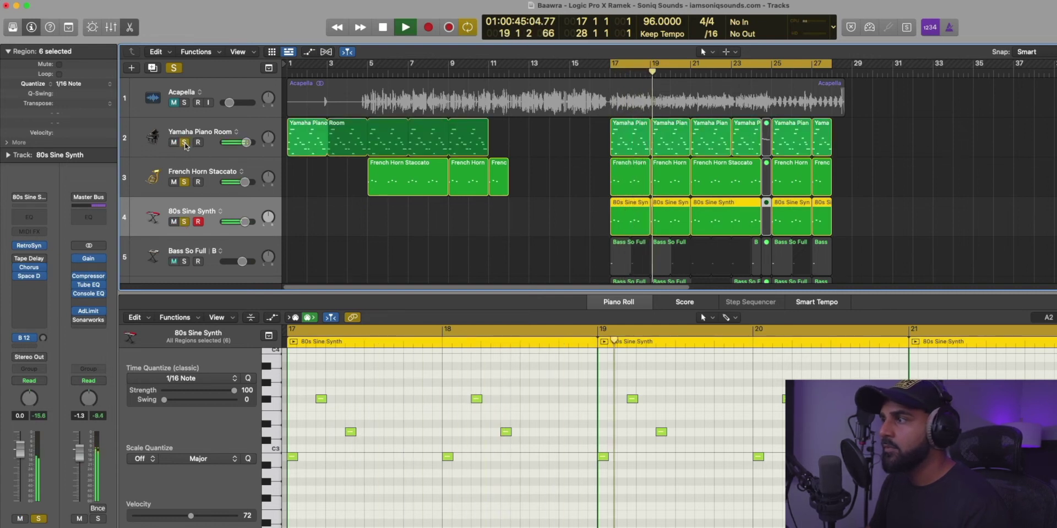
left_click_drag(185, 143, 185, 222)
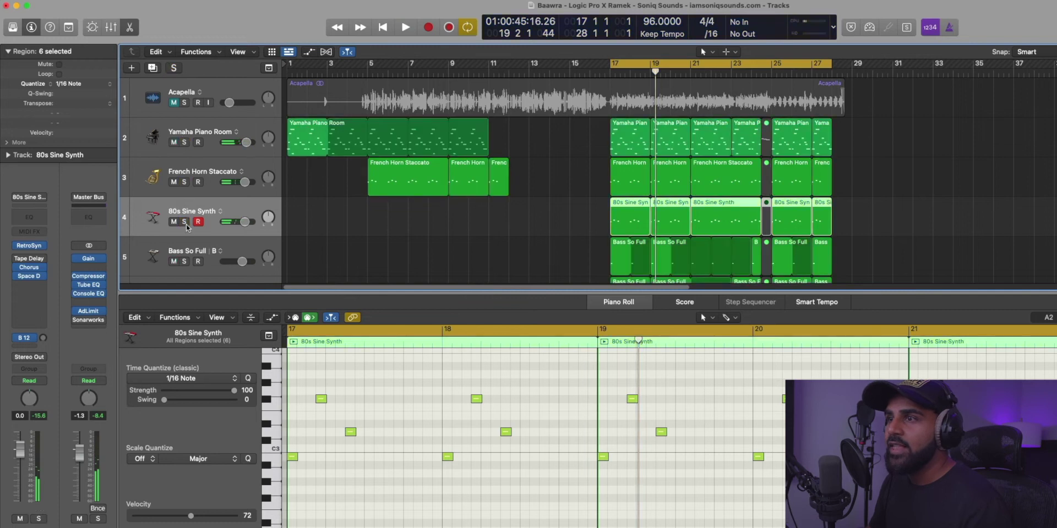
Show the notes of track 5's Bass So Full region at bar 17 in the Piano Roll.
scroll(212, 220, "down", 3)
left_click(373, 215)
left_click(618, 199)
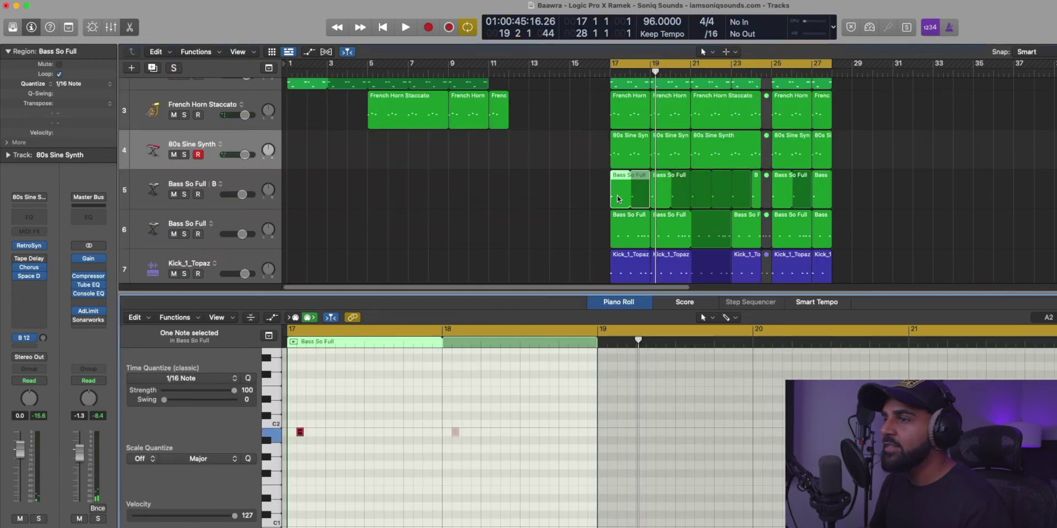
Solo track 5's Bass So Full and play it from bar 17.
scroll(588, 248, "left", 2)
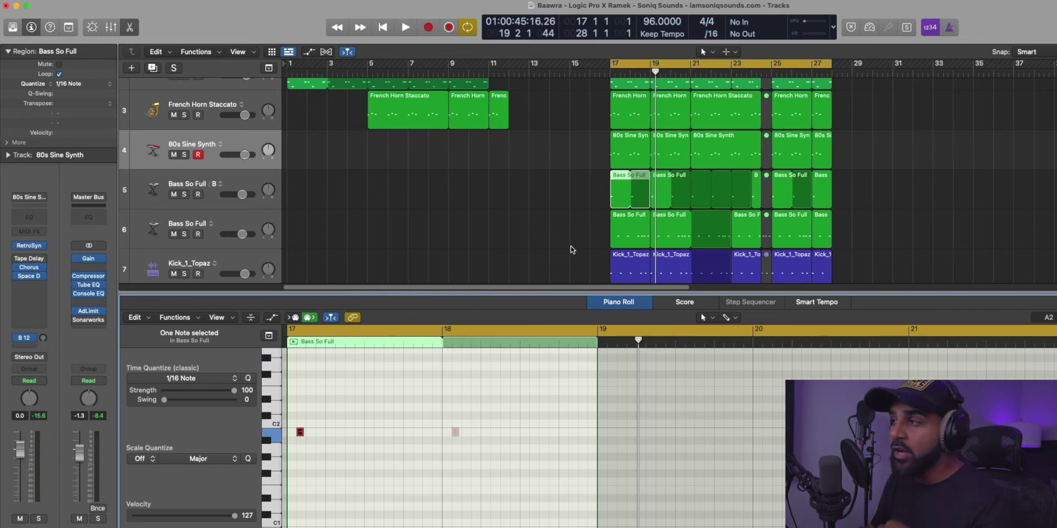
left_click(186, 195)
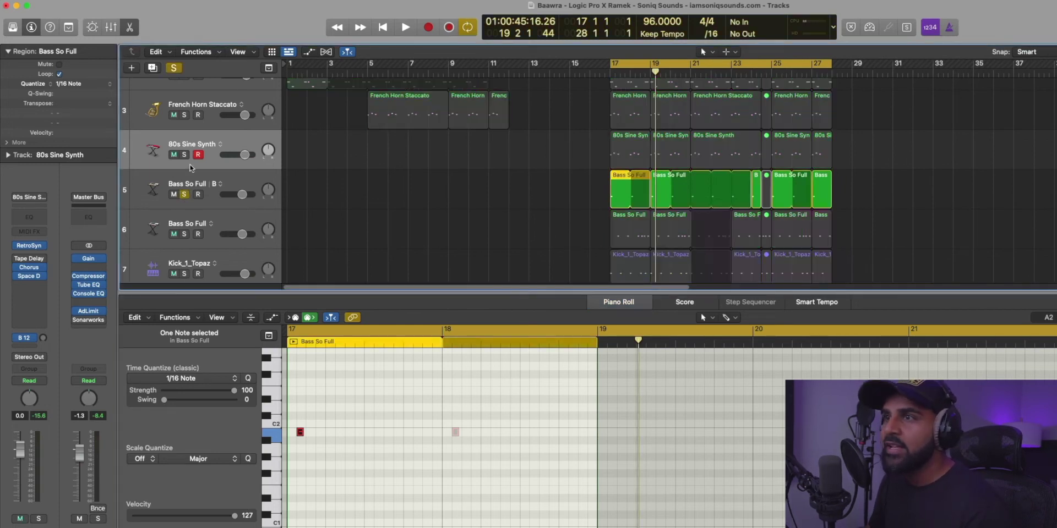
key("space")
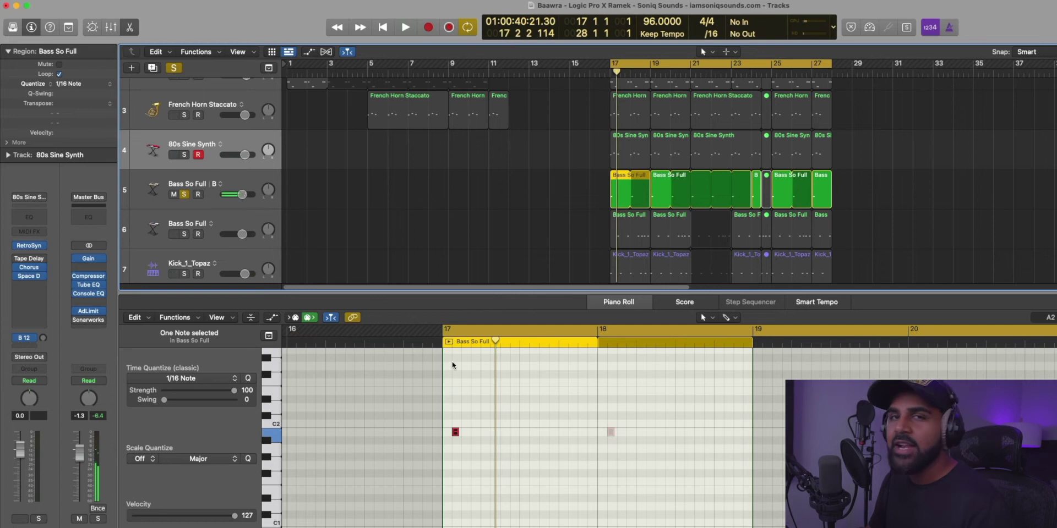
Add 80s Sine Synth, French Horn Staccato and Yamaha Piano Room to the soloed bass and play them together from bar 17.
scroll(210, 192, "up", 3)
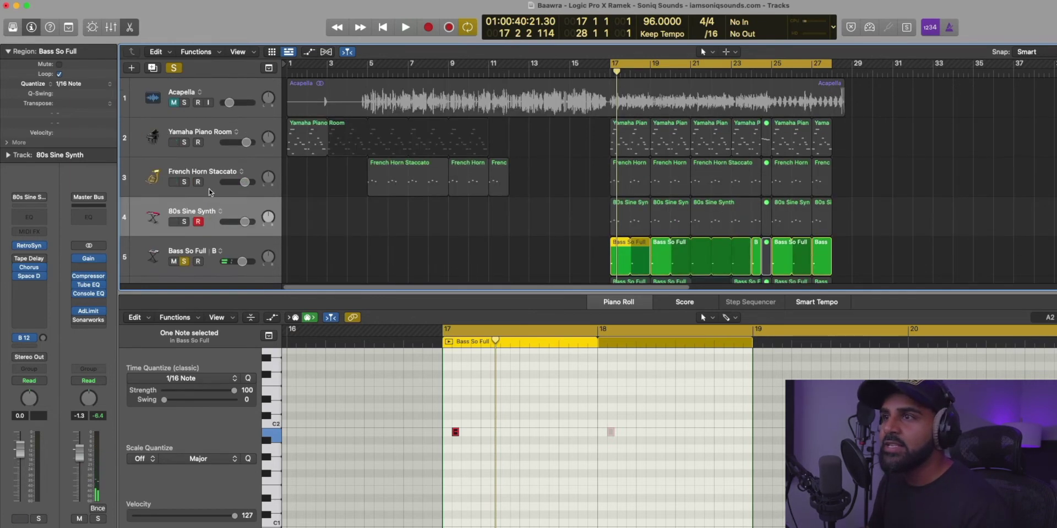
left_click_drag(184, 222, 192, 142)
key("space")
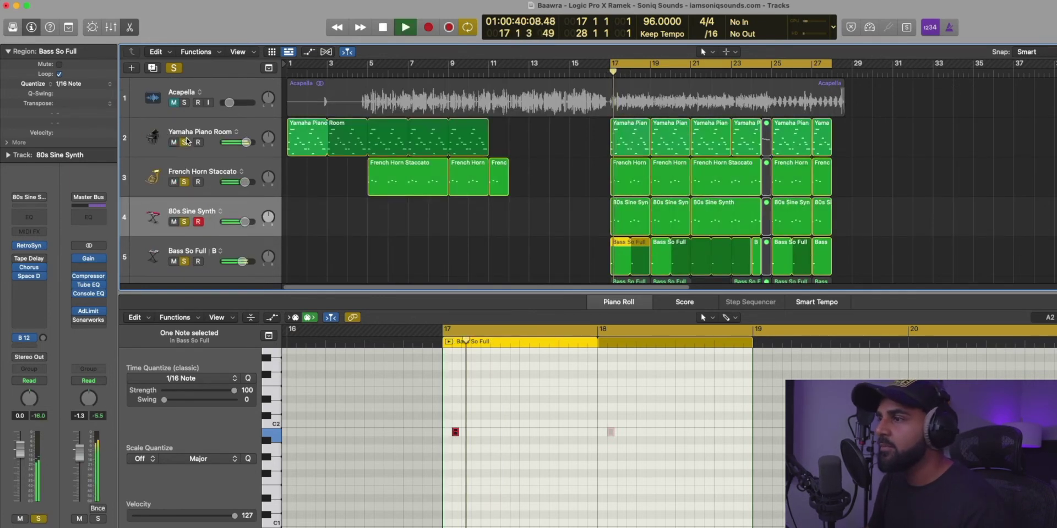
key("space")
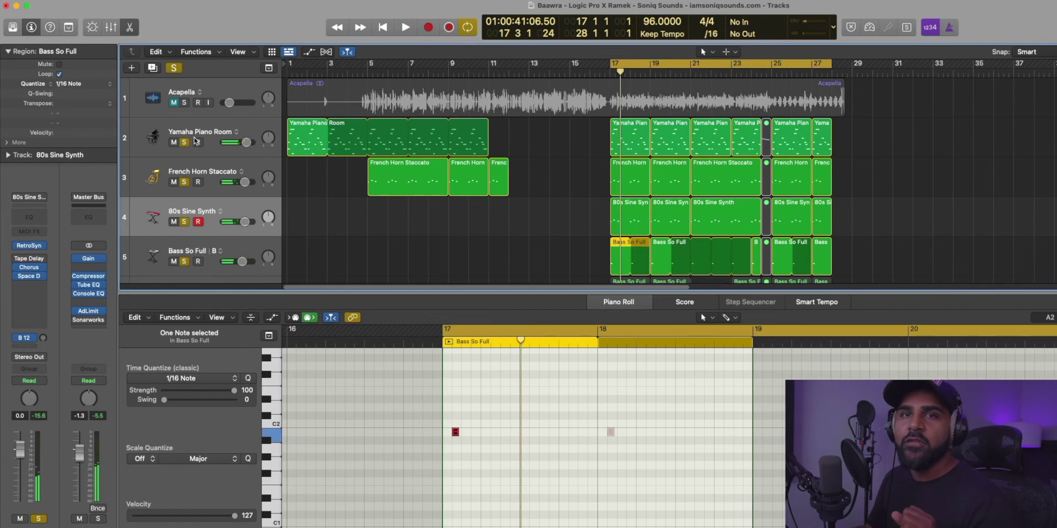
Add track 6's Bass So Full to the solo and show its bar 17 region's notes in the Piano Roll.
scroll(405, 179, "down", 3)
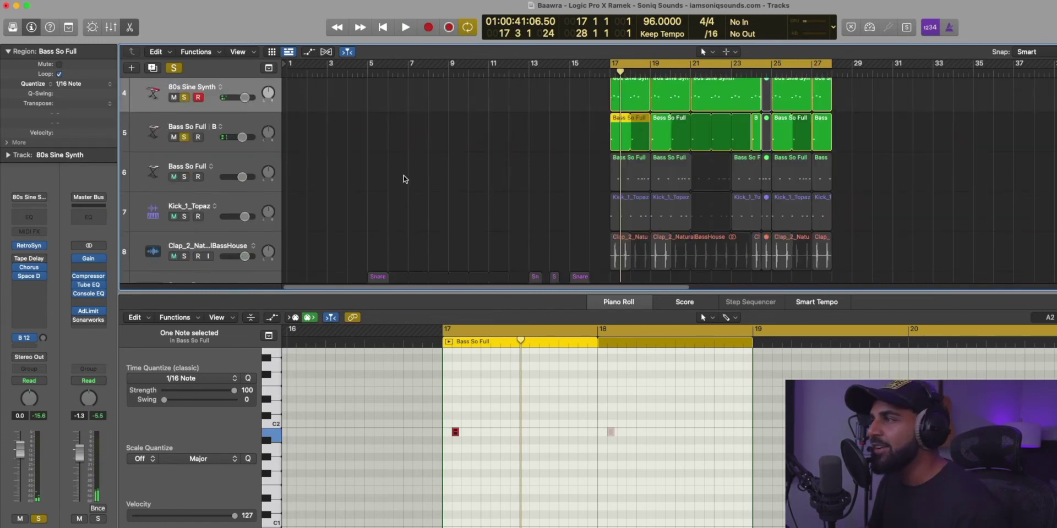
left_click(204, 172)
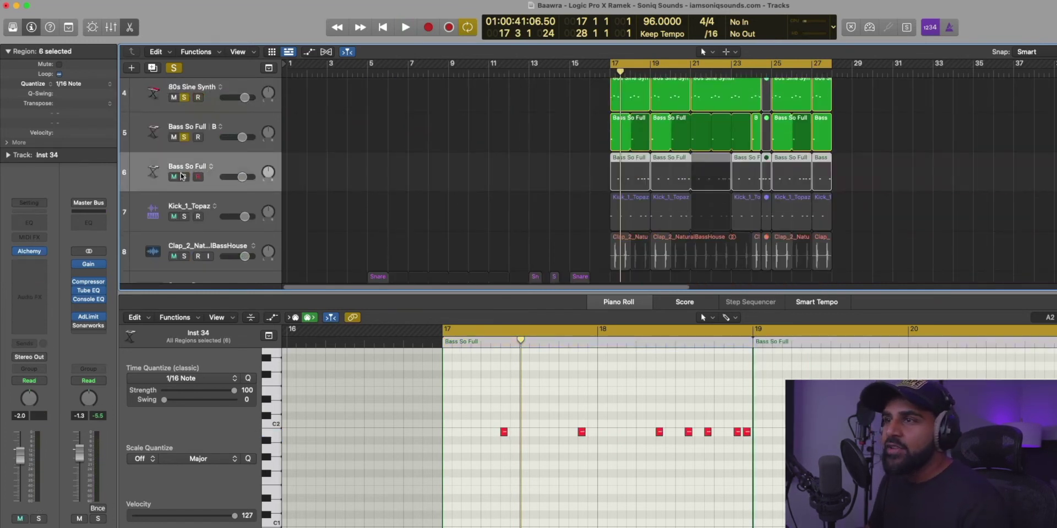
left_click(184, 176)
left_click(633, 186)
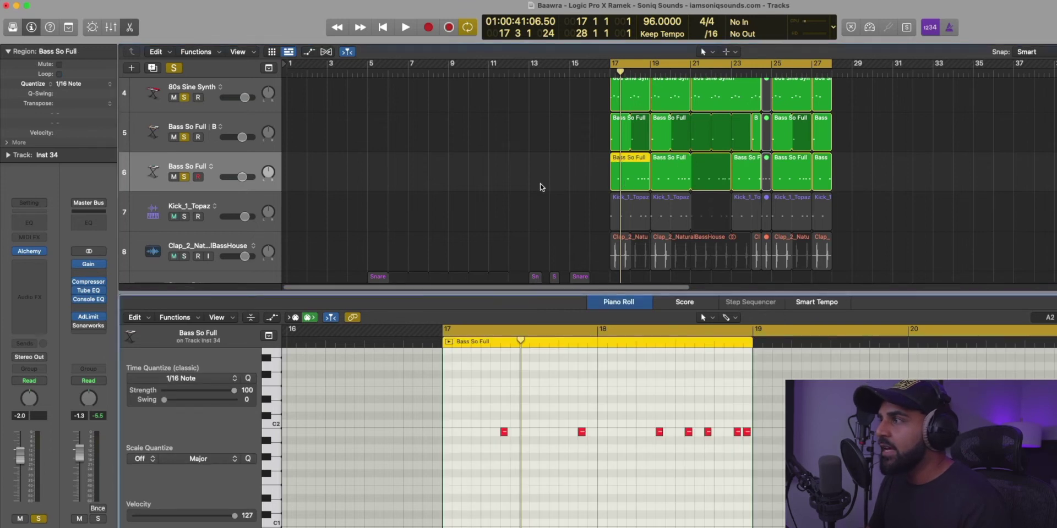
left_click(550, 182)
left_click(633, 181)
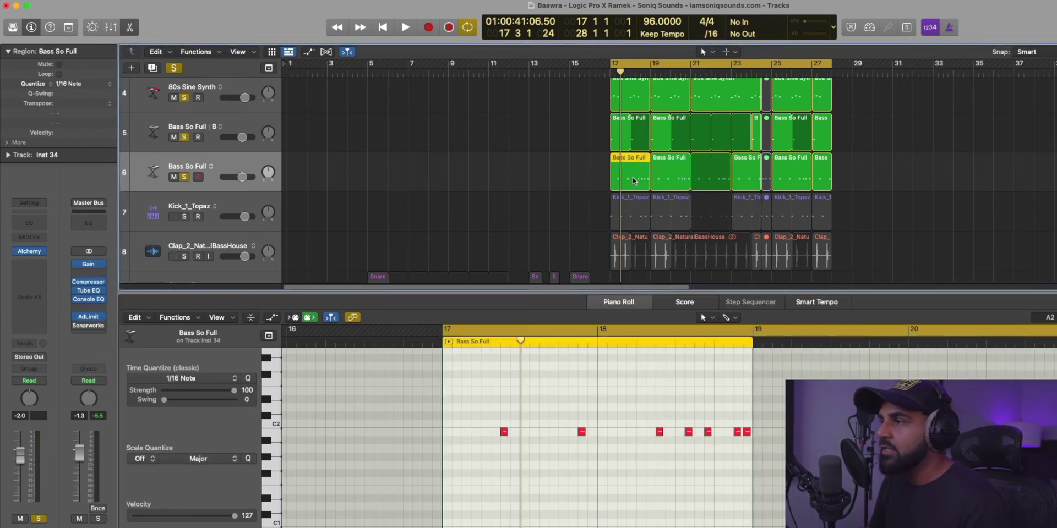
Compare the bar 17 notes of both Bass So Full tracks and play the soloed tracks from bar 17.
left_click(594, 142)
left_click(620, 168)
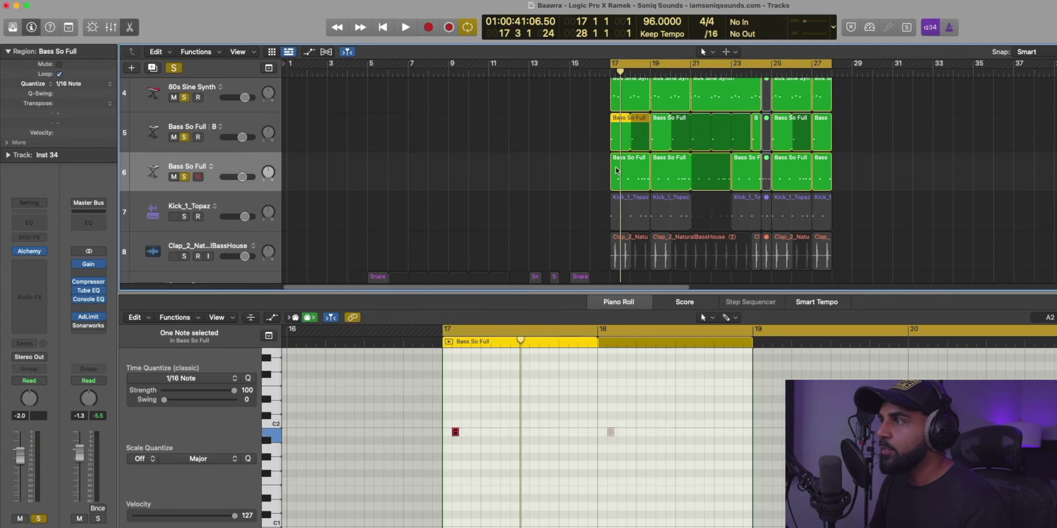
key("space")
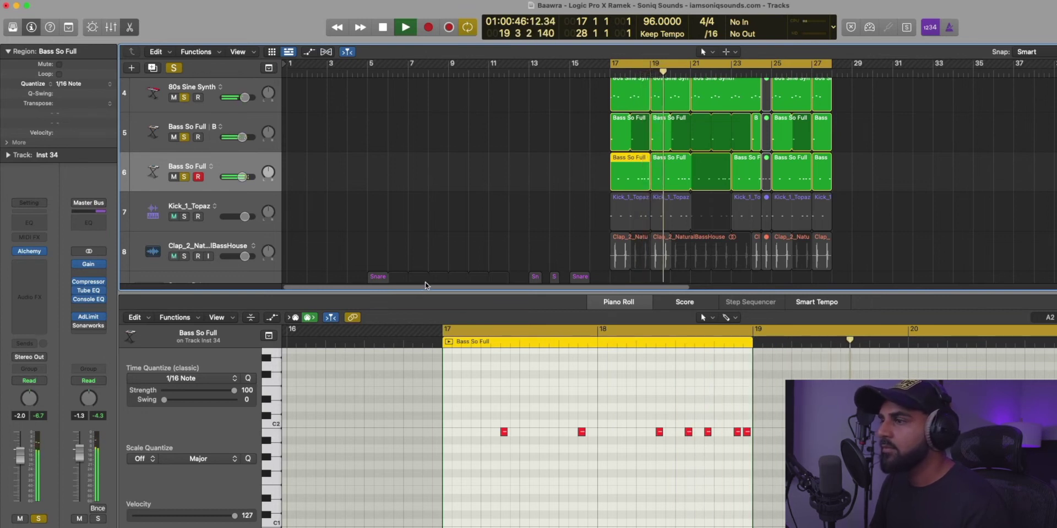
key("space")
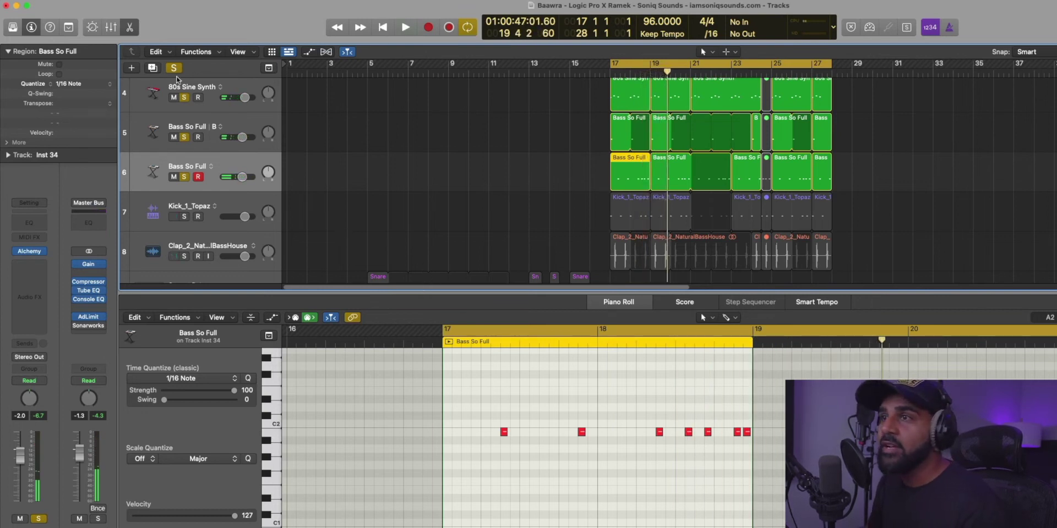
Add Kick_1_Topaz to the solo, play it with the other soloed tracks and show its bar 17 notes in the Piano Roll.
scroll(359, 150, "down", 1)
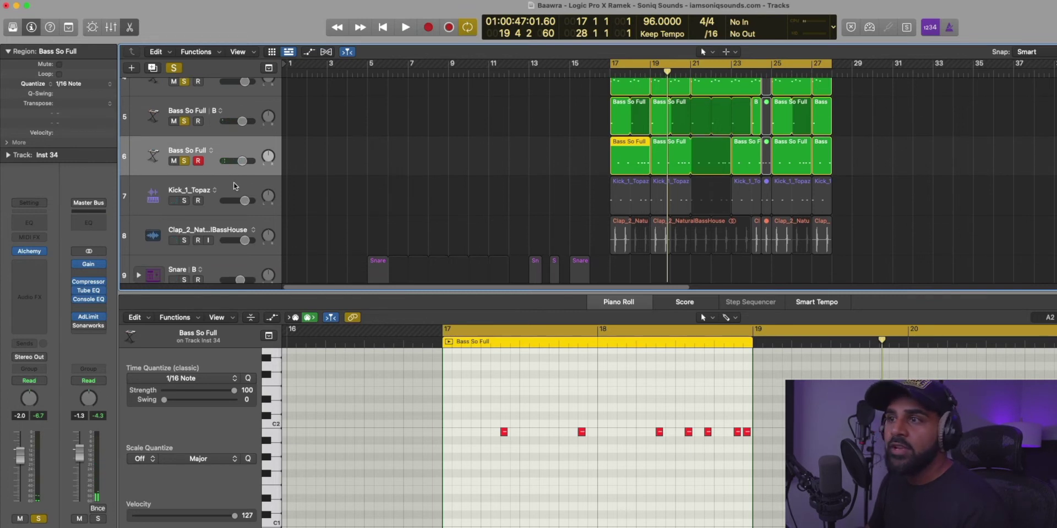
left_click(235, 186)
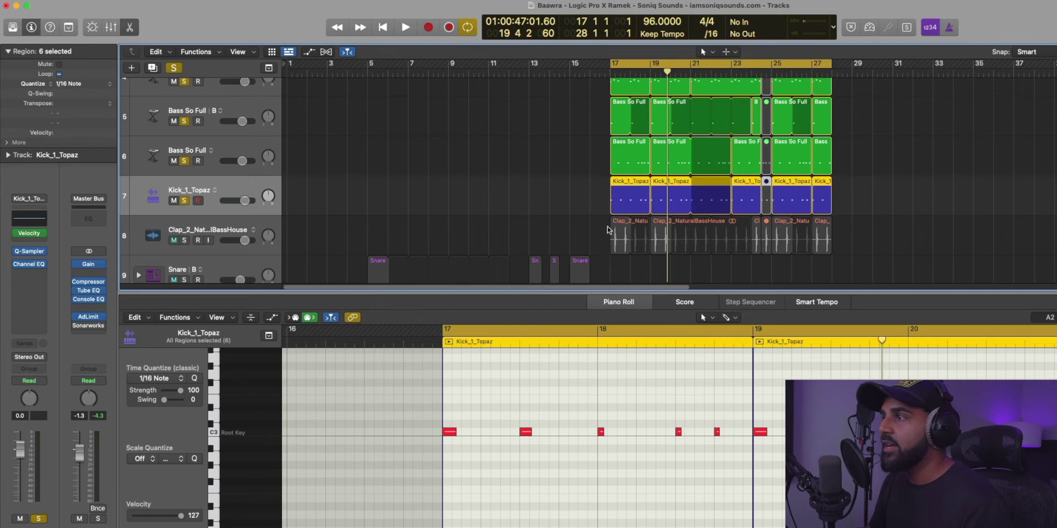
key("shift+space")
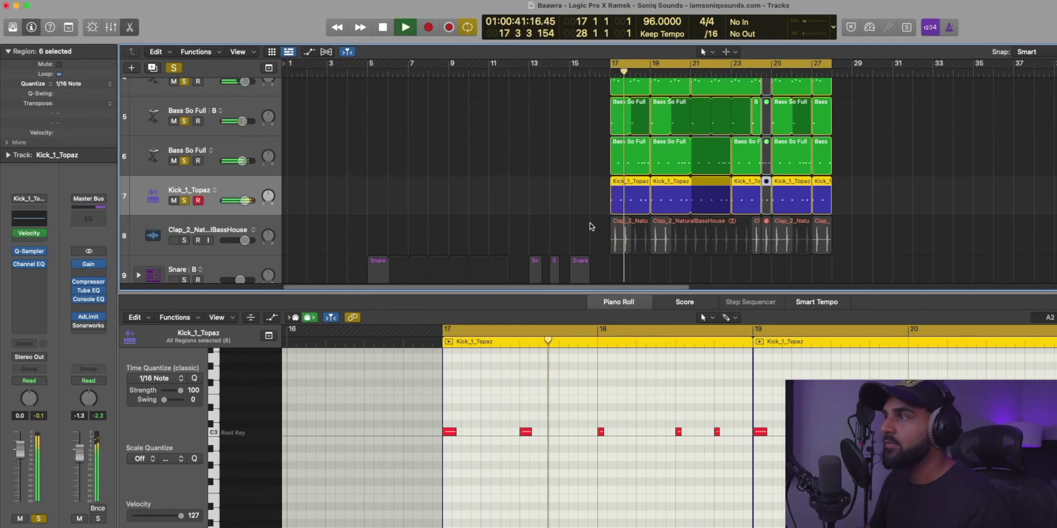
key("e")
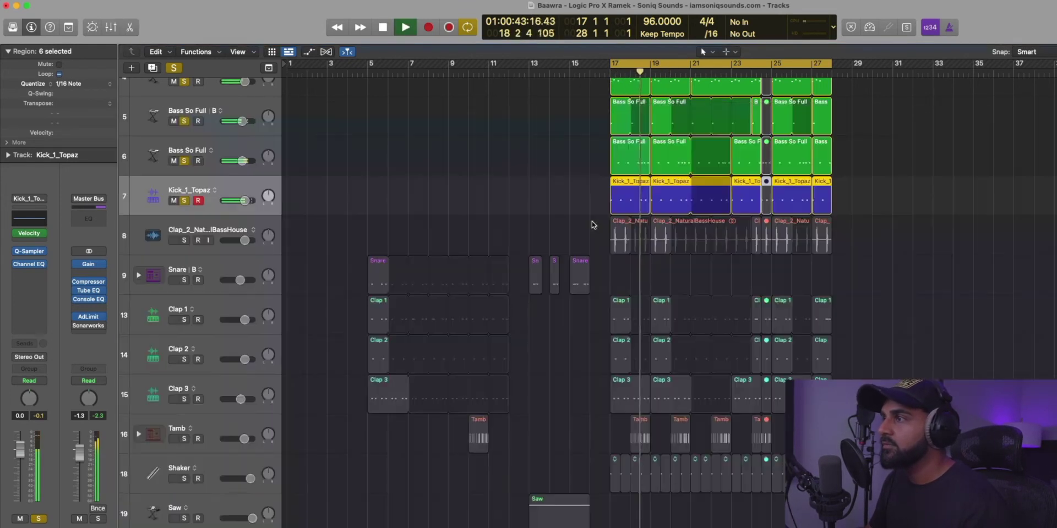
left_click(710, 278)
key("space")
double_click(628, 199)
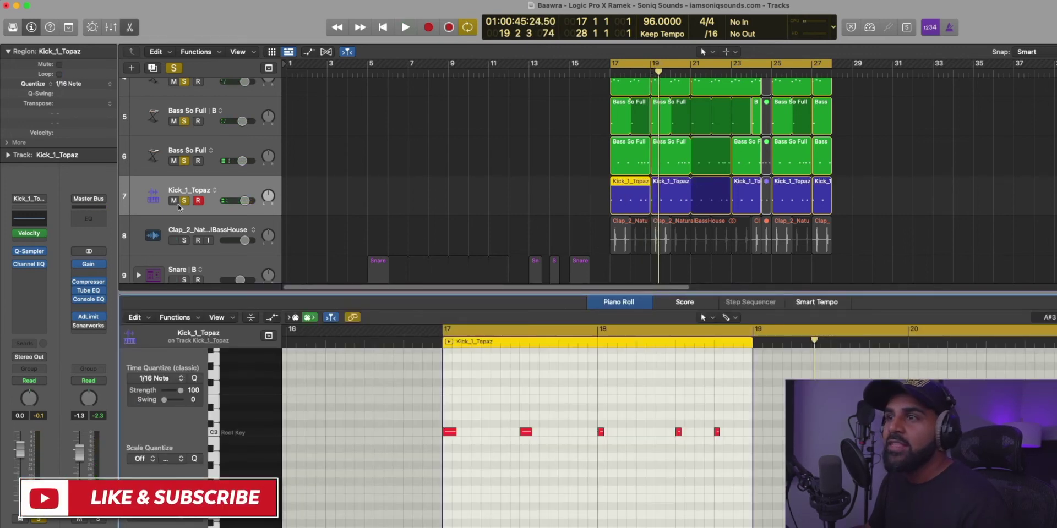
Leave only the Clap_2_NaturalBassHouse track soloed and play it from bar 17.
left_click(174, 240)
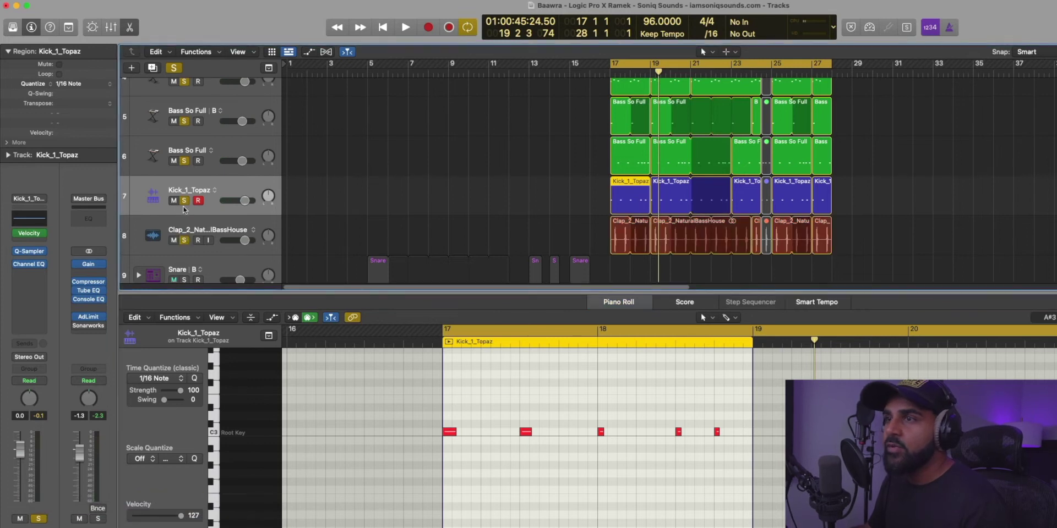
left_click_drag(185, 202, 185, 39)
scroll(394, 193, "down", 3)
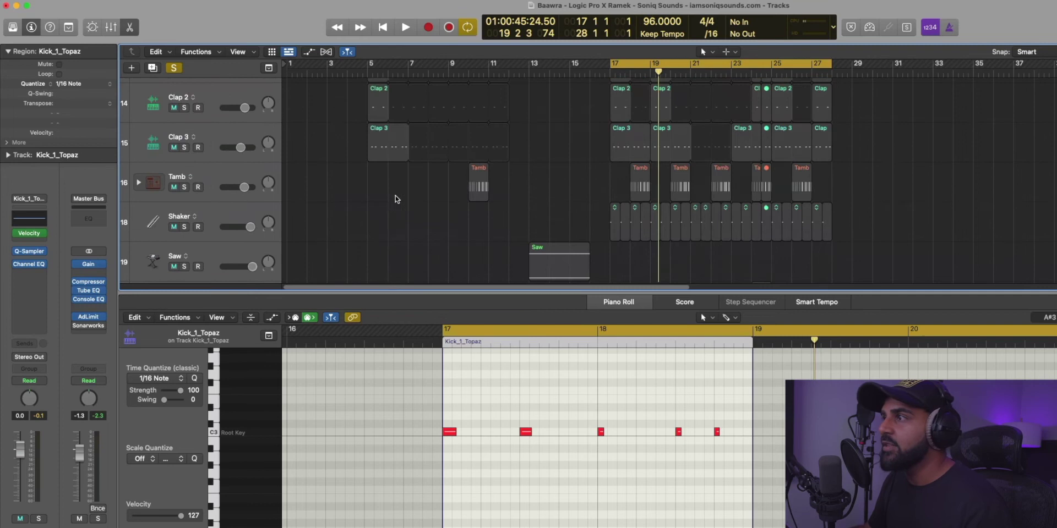
key("space")
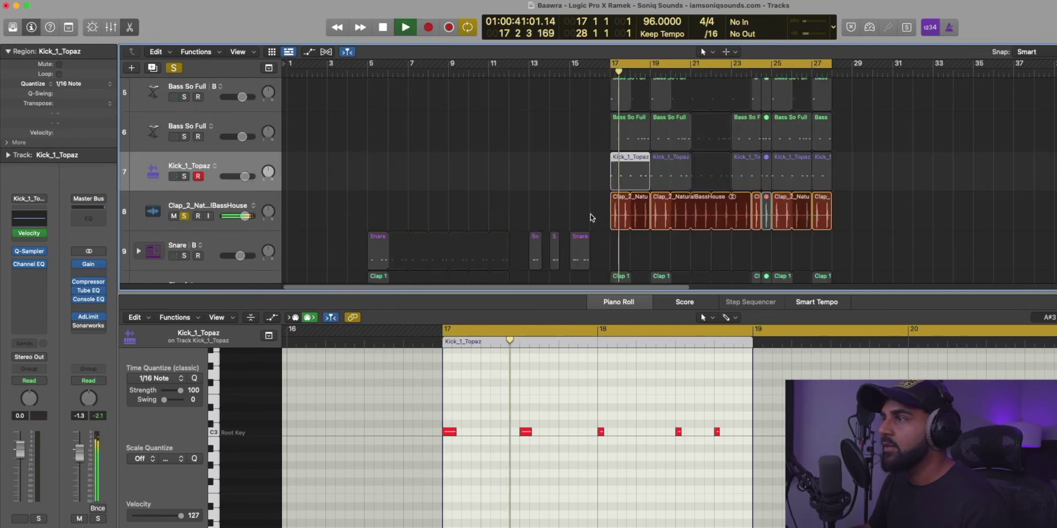
View the waveform of the Clap_2_NaturalBassHouse region at bar 17 and enlarge its claps in the arrangement.
left_click(585, 213)
left_click(620, 222)
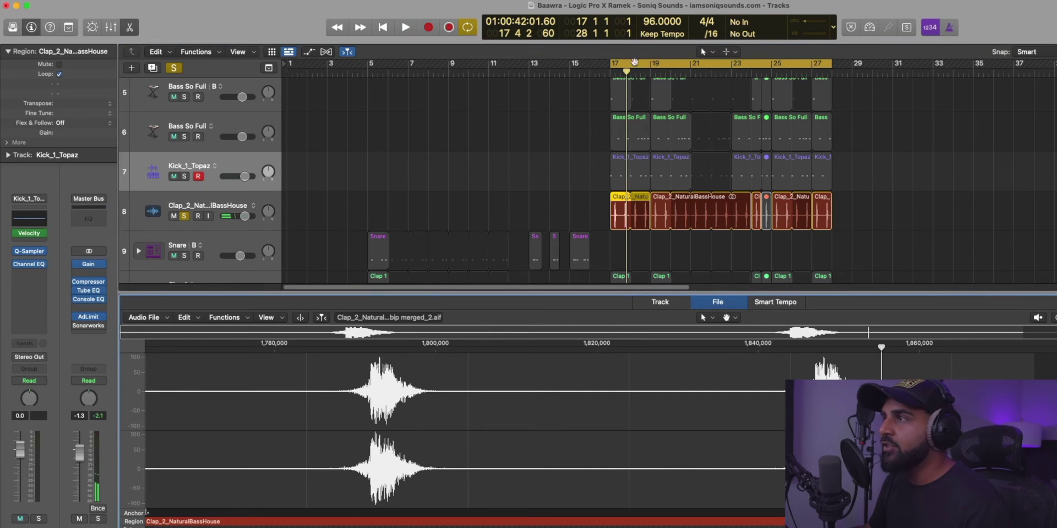
scroll(611, 77, "up", 5)
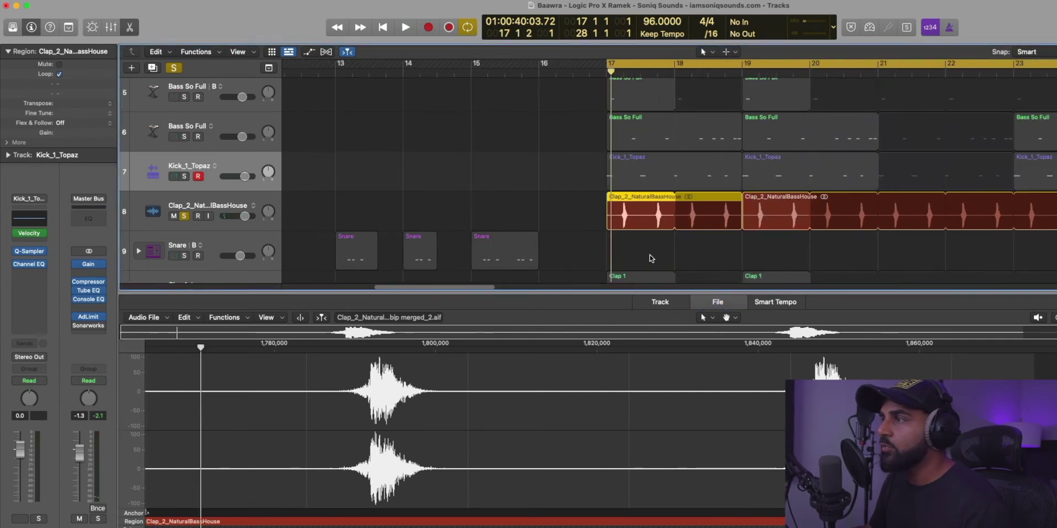
left_click(651, 258)
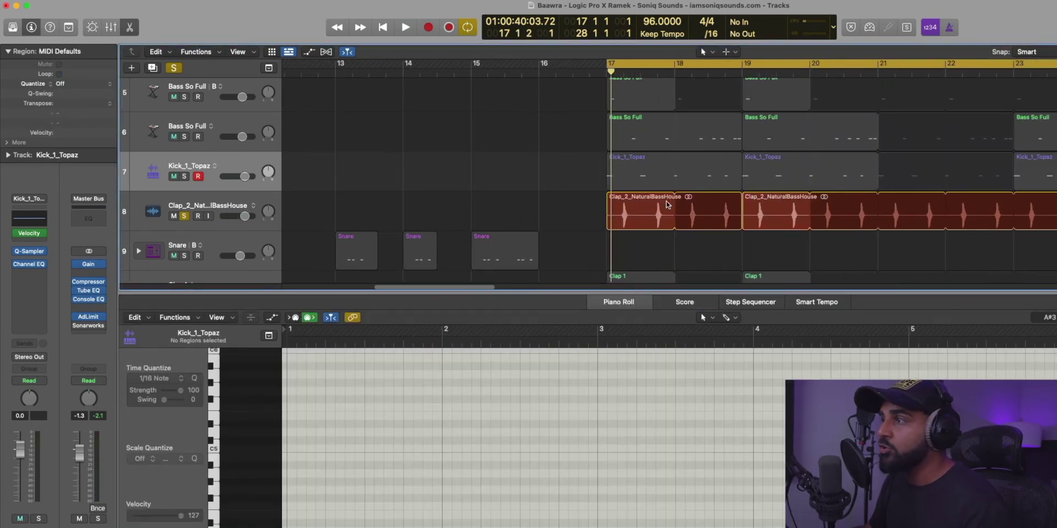
scroll(635, 218, "down", 1)
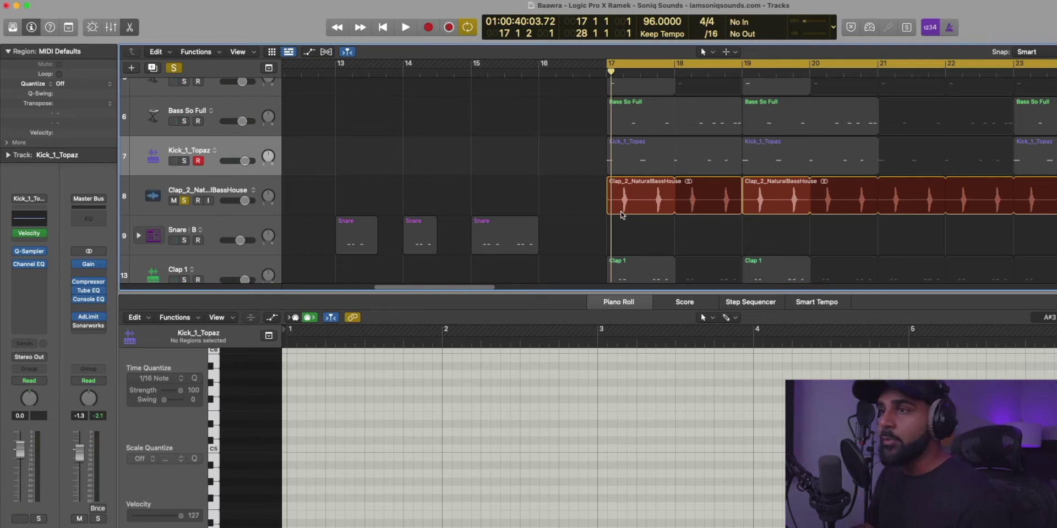
Play from bar 17, remove the Clap_2_NaturalBassHouse solo to hear the full mix, and stop.
key("space")
left_click(184, 201)
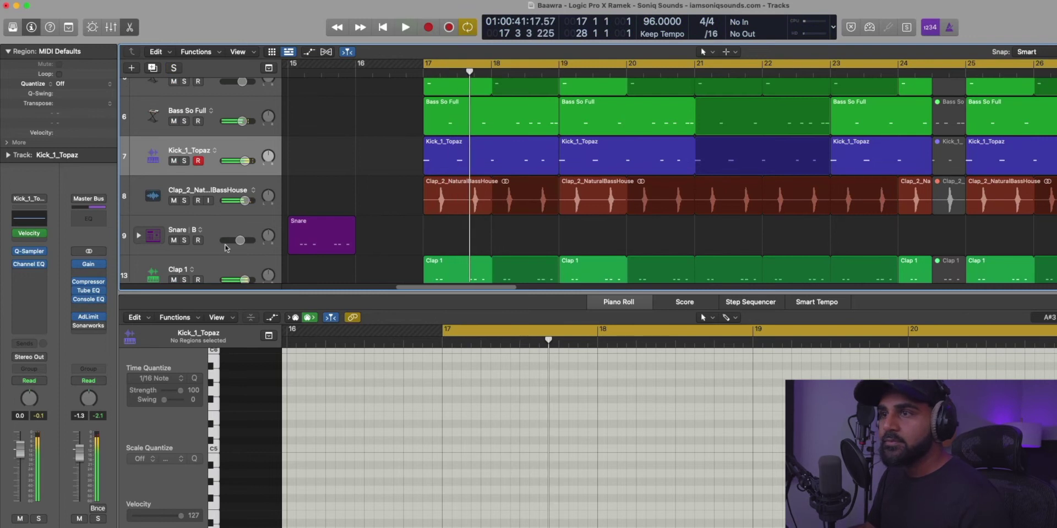
key("space")
Solo the Clap 1, Clap 2 and Clap 3 tracks and play them together from bar 17.
scroll(237, 232, "down", 3)
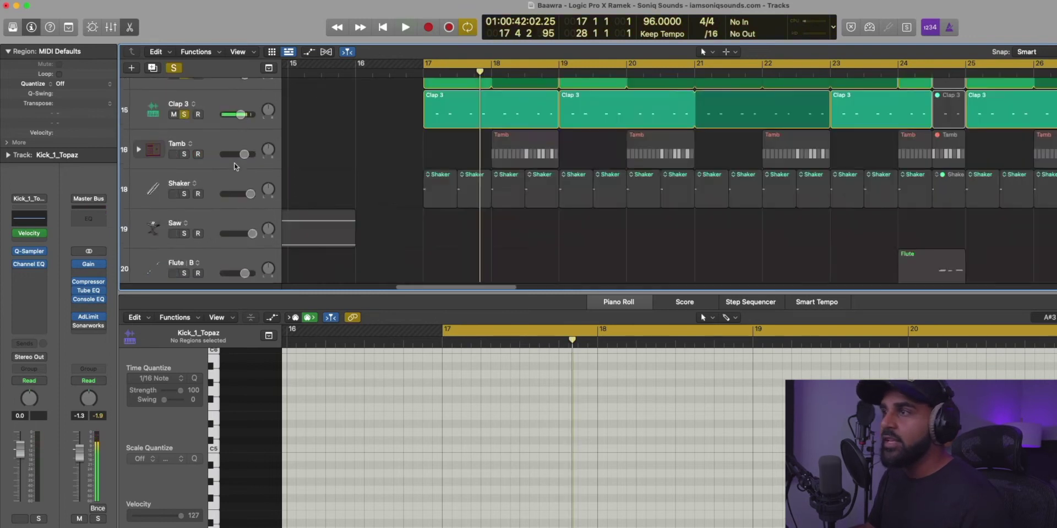
scroll(236, 170, "up", 5)
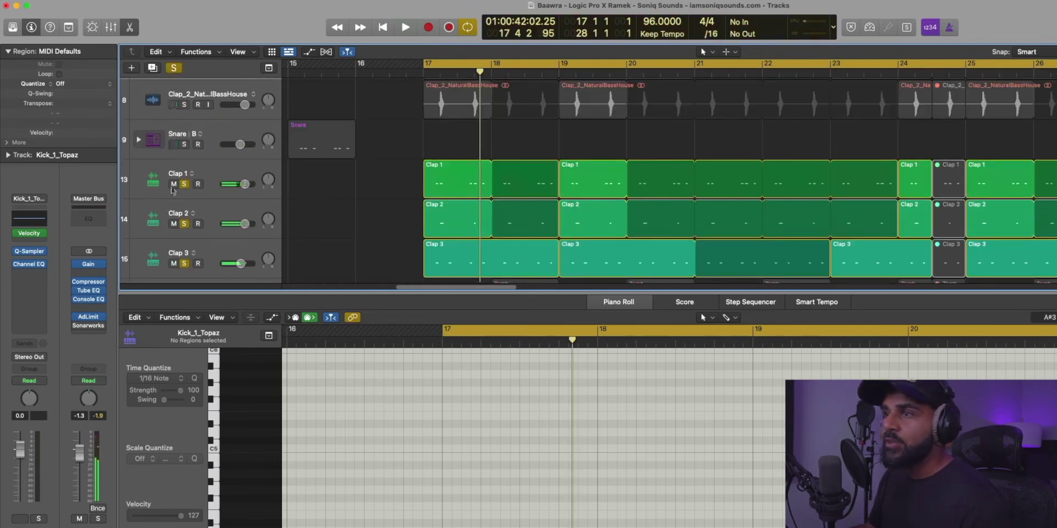
key("space")
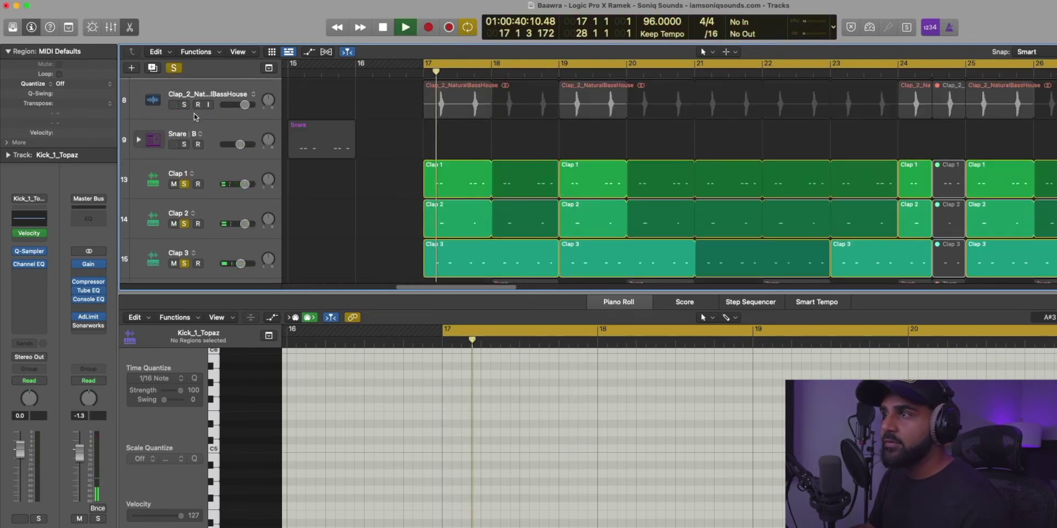
scroll(192, 142, "up", 4)
key("space")
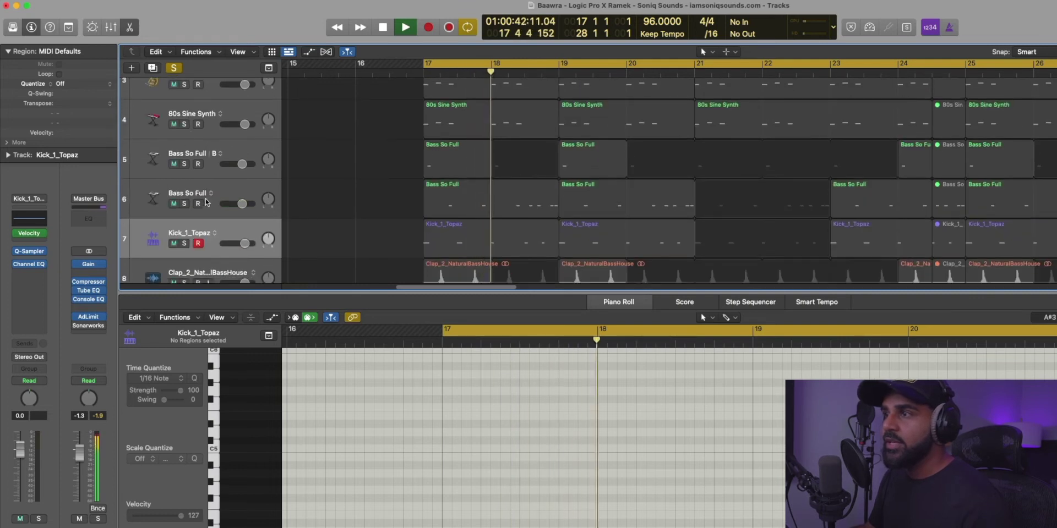
Add Kick_1_Topaz and Clap_2_NaturalBassHouse to the soloed Clap 1, Clap 2 and Clap 3 tracks.
scroll(182, 220, "down", 2)
left_click_drag(184, 234, 190, 196)
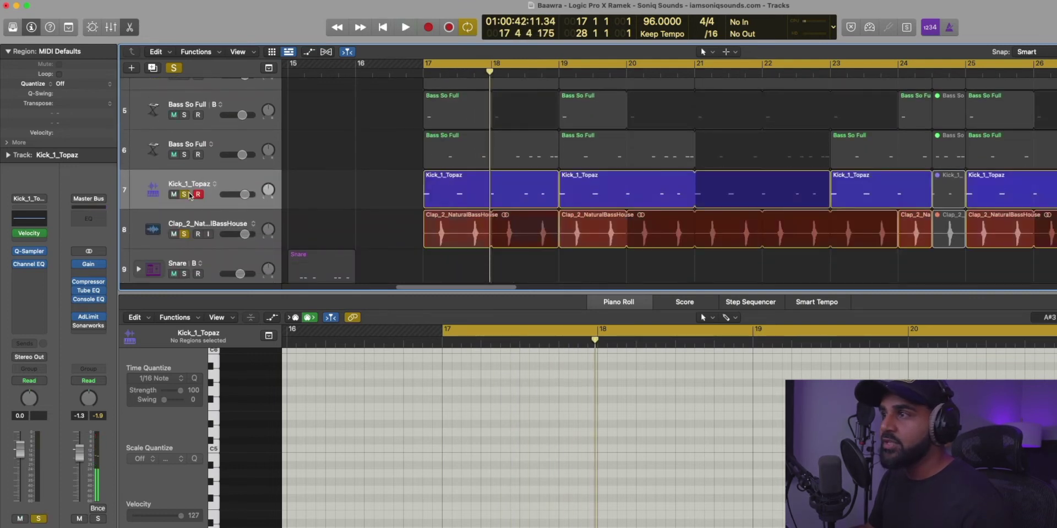
scroll(312, 178, "up", 5)
scroll(312, 178, "down", 10)
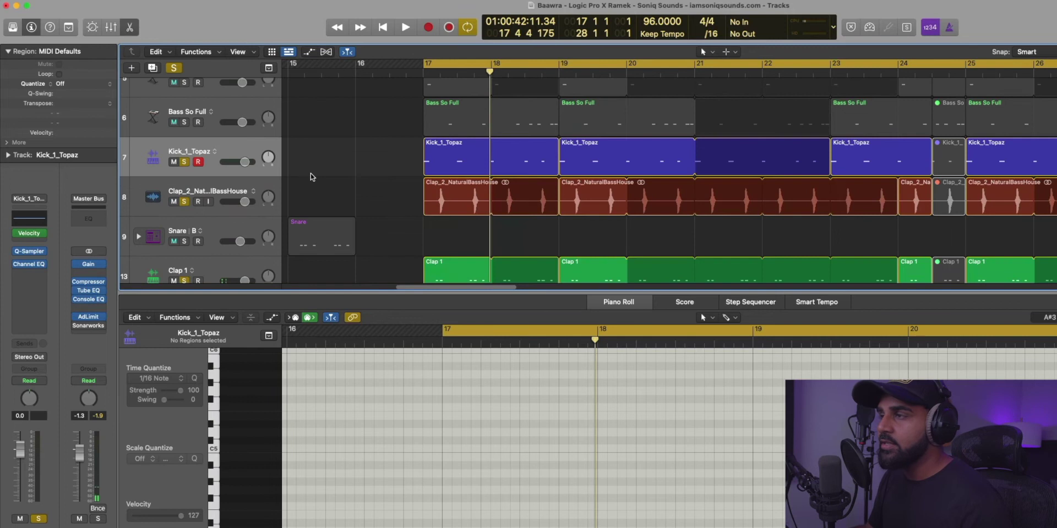
Hide the Piano Roll to enlarge the track list and play the soloed kick and clap tracks from bar 17.
key("e")
key("x")
key("x")
key("space")
scroll(555, 247, "up", 5)
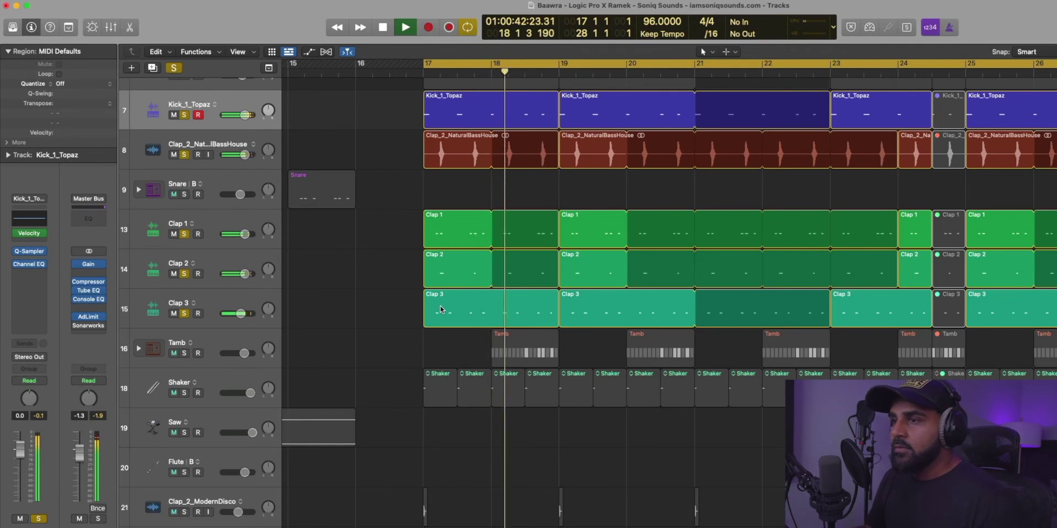
Stop playback, add the Tamb track to the soloed kick and claps, and play them together from bar 17.
key("space")
left_click(213, 355)
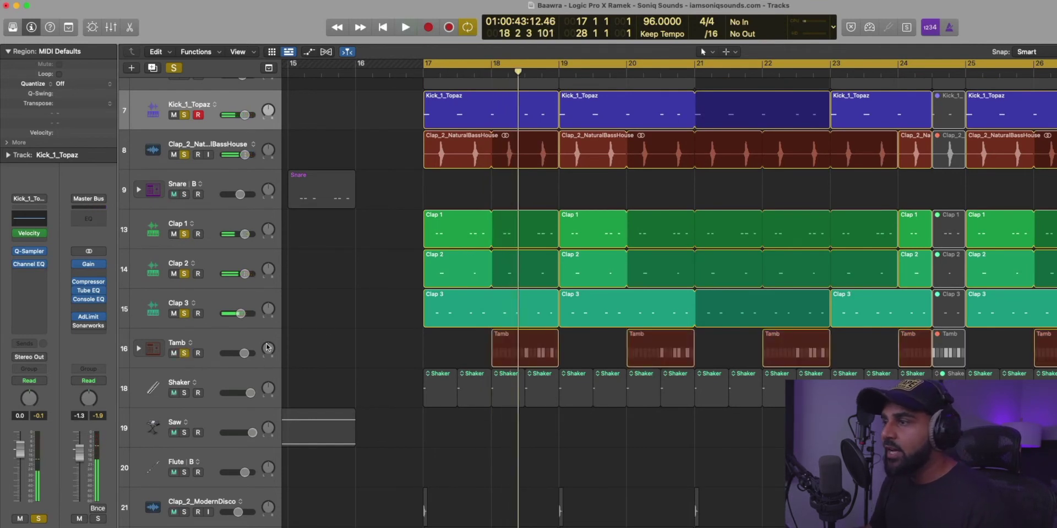
key("space")
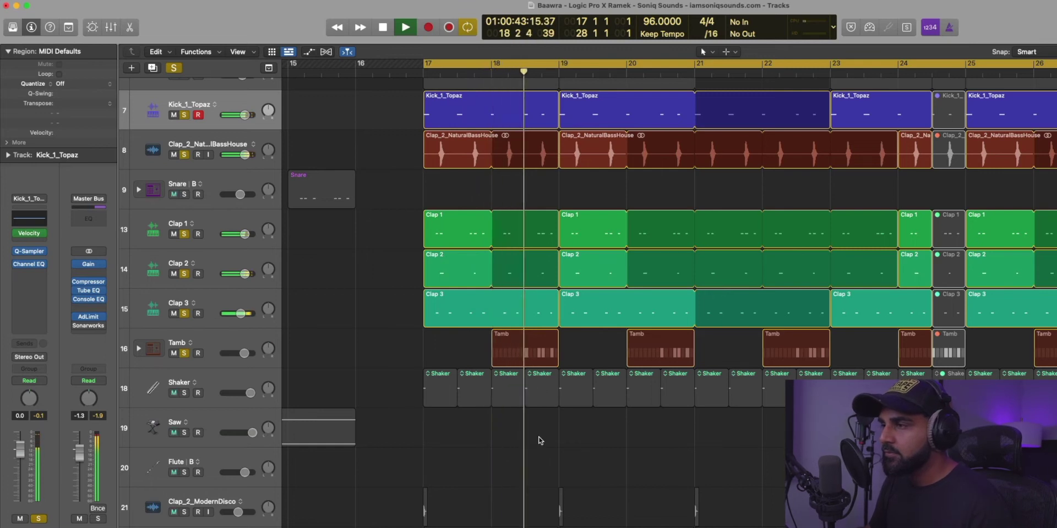
Stop playback, add the Shaker track to the soloed kick, claps and Tamb, and play them together from bar 17.
key("space")
scroll(493, 417, "down", 2)
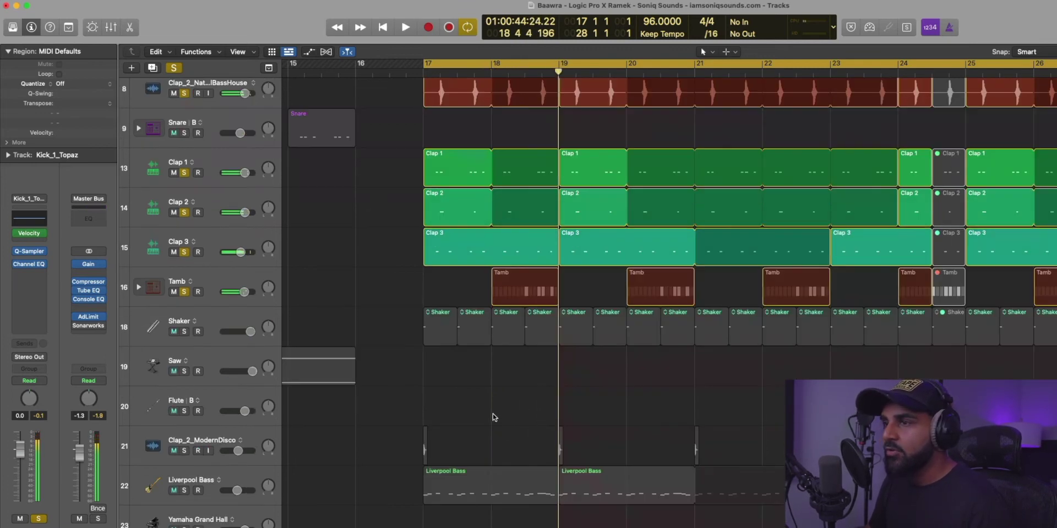
left_click(185, 332)
left_click(185, 331)
left_click(185, 332)
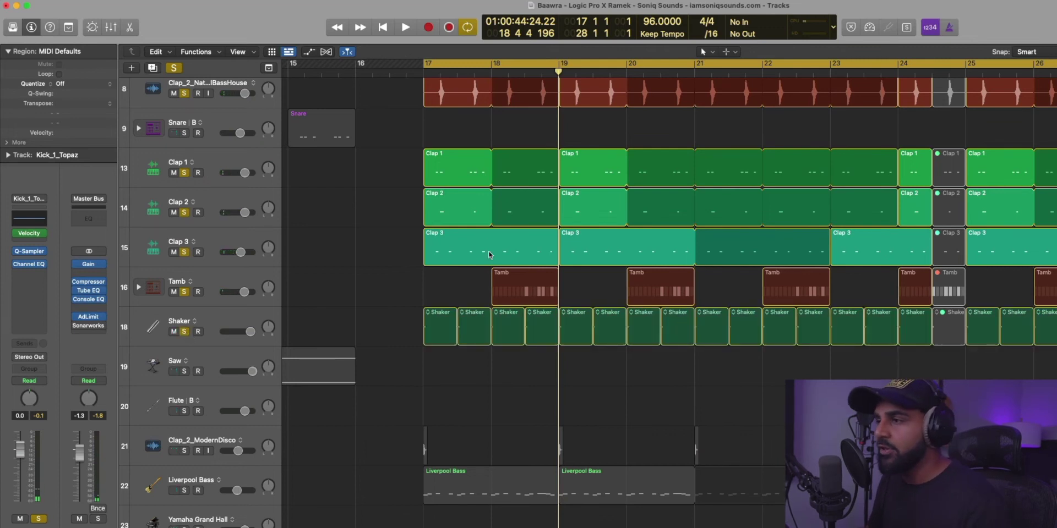
key("space")
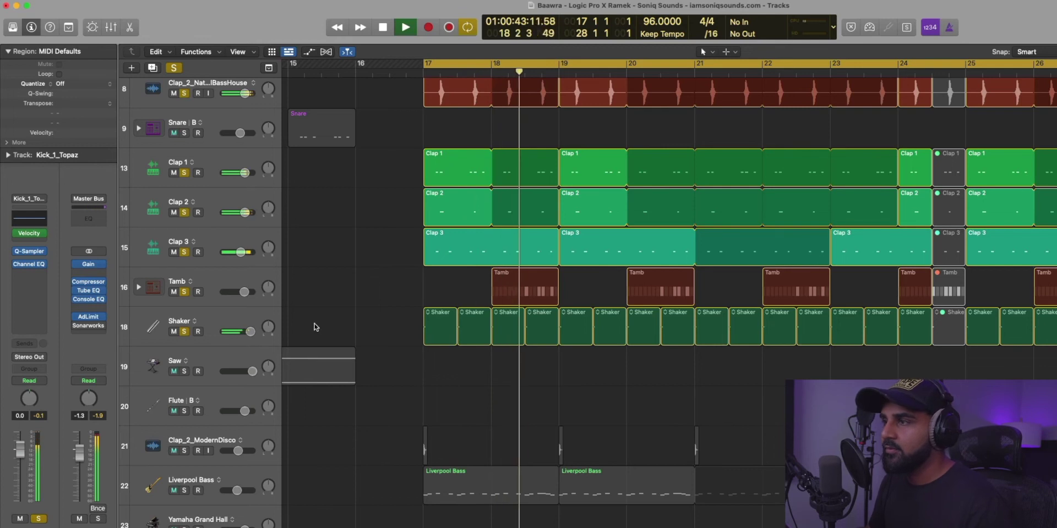
Stop playback, move the Clap_2_ModernDisco track directly below Shaker, and play it with the soloed percussion from bar 17.
key("space")
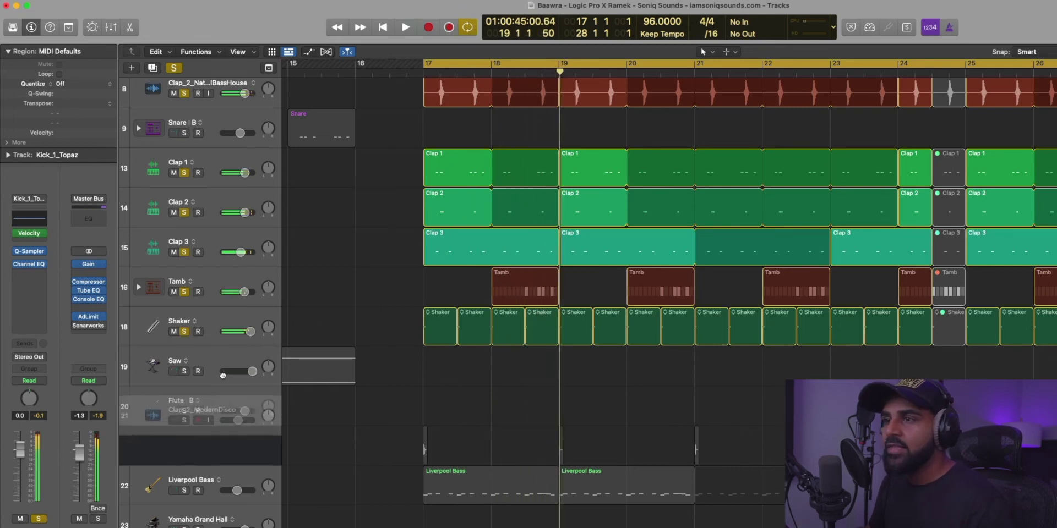
left_click_drag(223, 376, 199, 353)
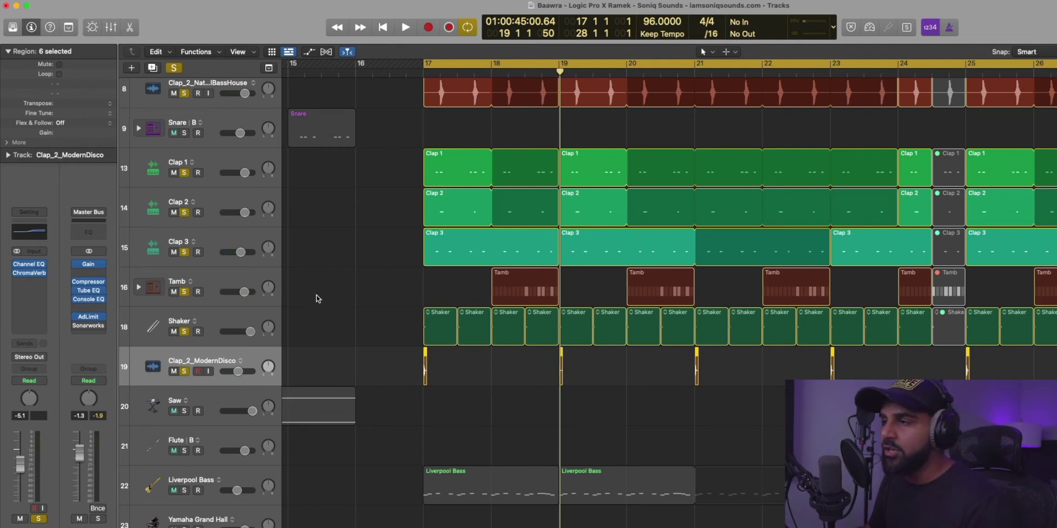
key("space")
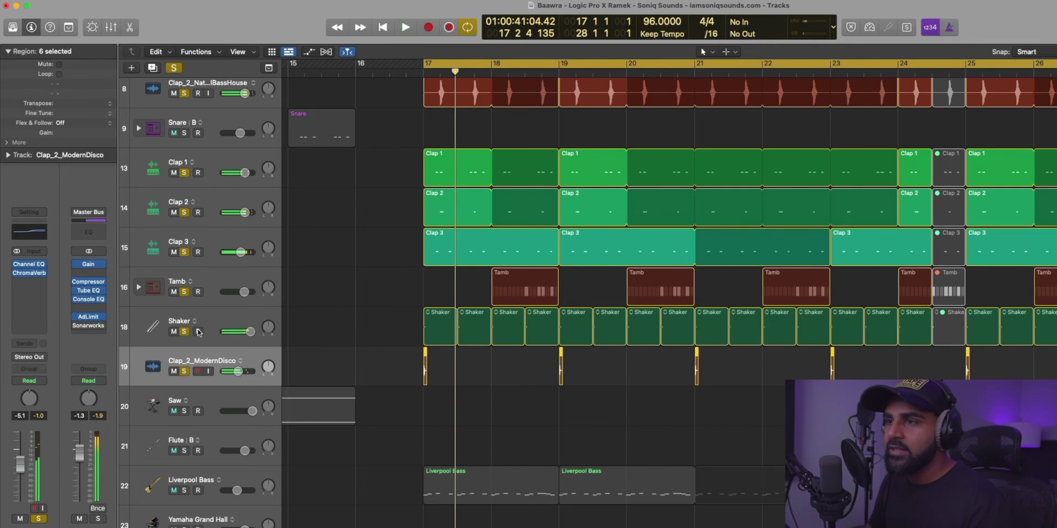
Unsolo the Shaker, Tamb, clap and Kick_1_Topaz tracks so only Clap_2_ModernDisco is soloed.
left_click_drag(181, 333, 190, 145)
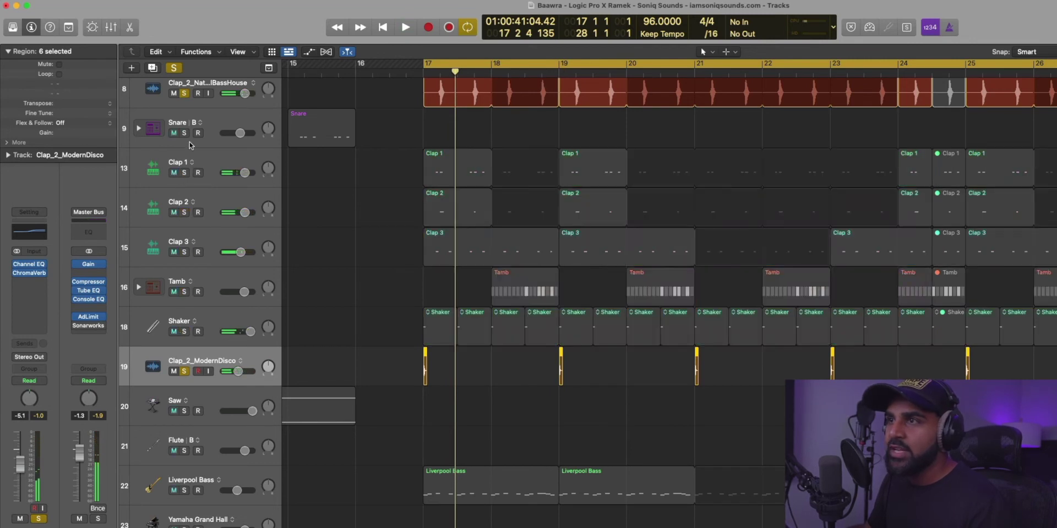
left_click(183, 94)
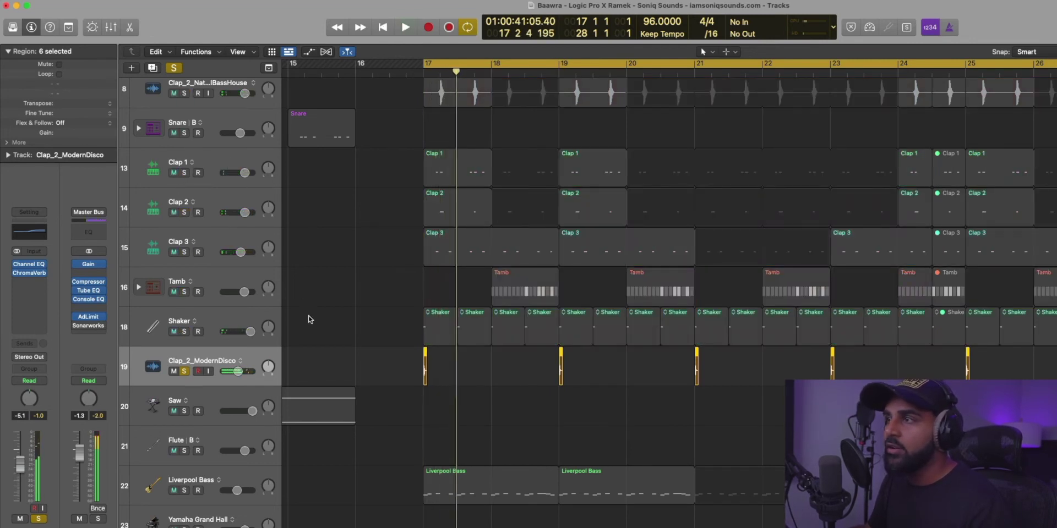
scroll(308, 318, "up", 3)
left_click(183, 173)
Solo the Liverpool Bass track in place of Clap_2_ModernDisco.
scroll(256, 286, "down", 7)
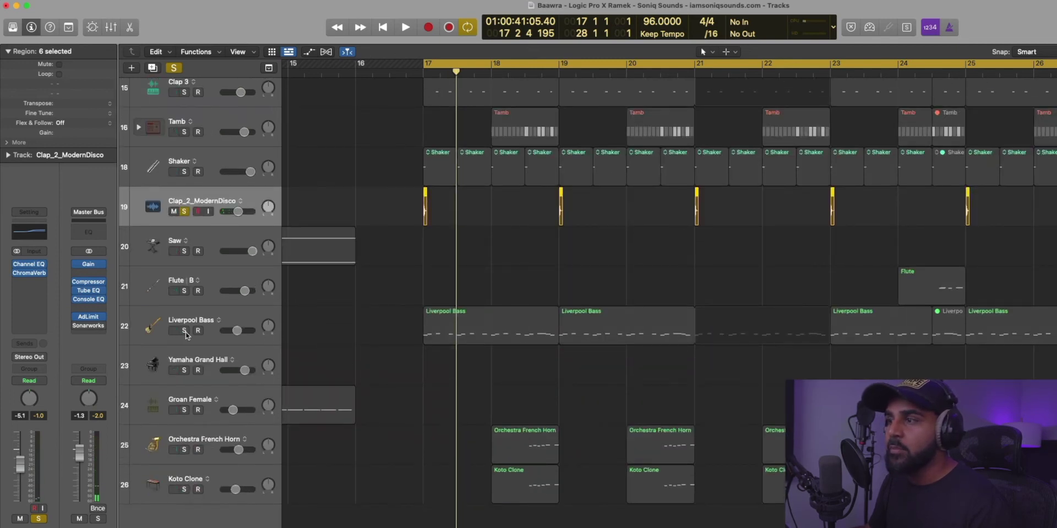
left_click(184, 331)
left_click(192, 318)
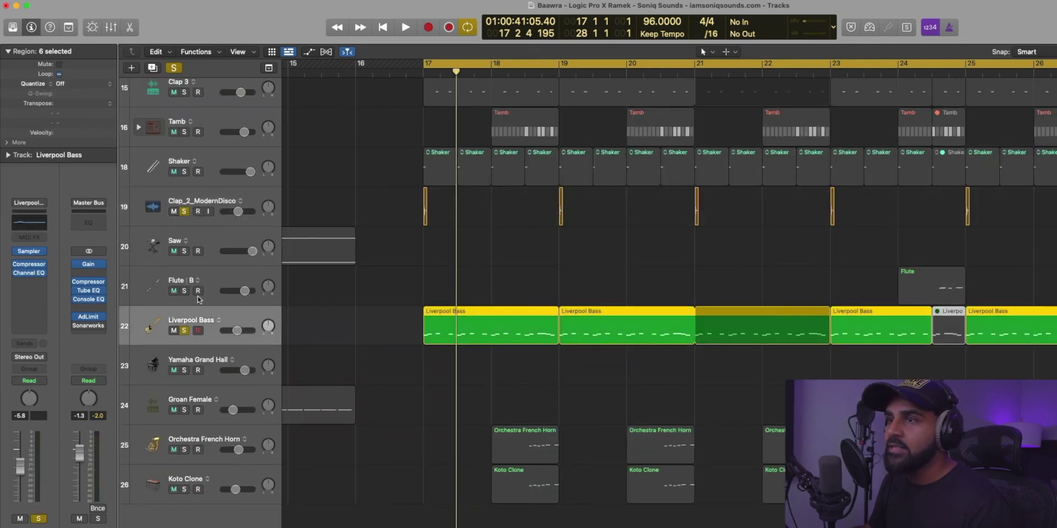
left_click(463, 289)
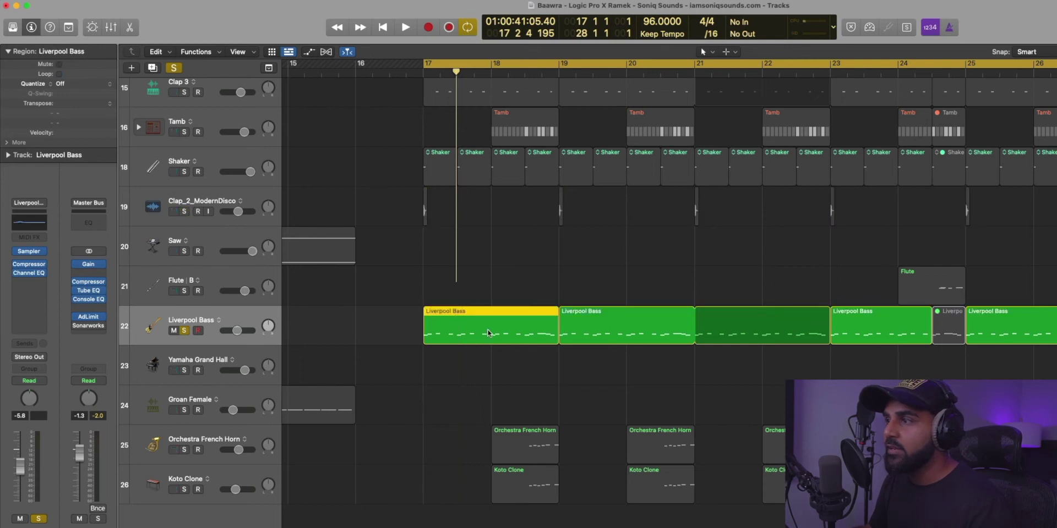
Open the Liverpool Bass region at bar 17 in the Piano Roll, play it, and hide the editor.
double_click(487, 332)
key("space")
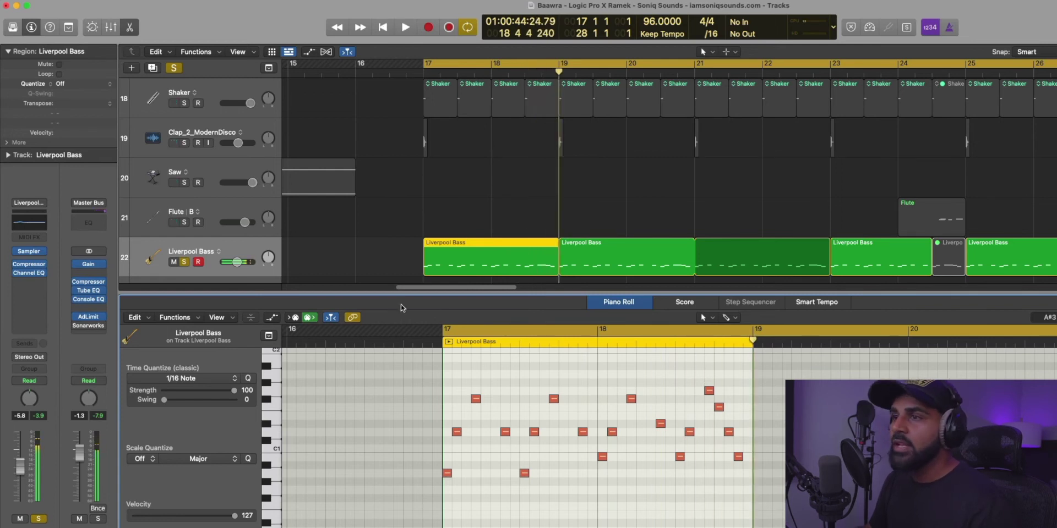
key("x")
key("x")
Unsolo and mute Liverpool Bass, mute Groan Female, Orchestra French Horn and Koto Clone, and play the arrangement from bar 17.
scroll(184, 317, "up", 1)
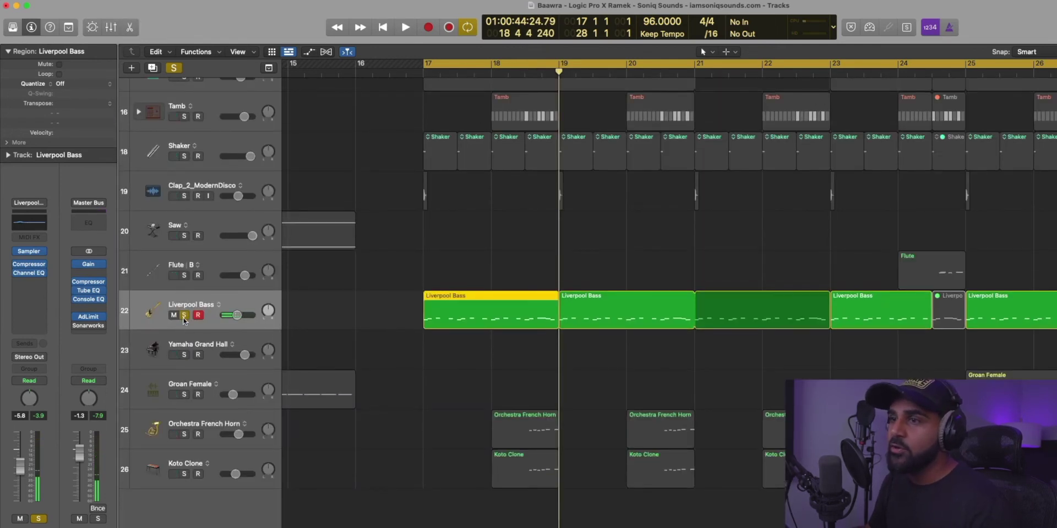
left_click(184, 316)
left_click(173, 315)
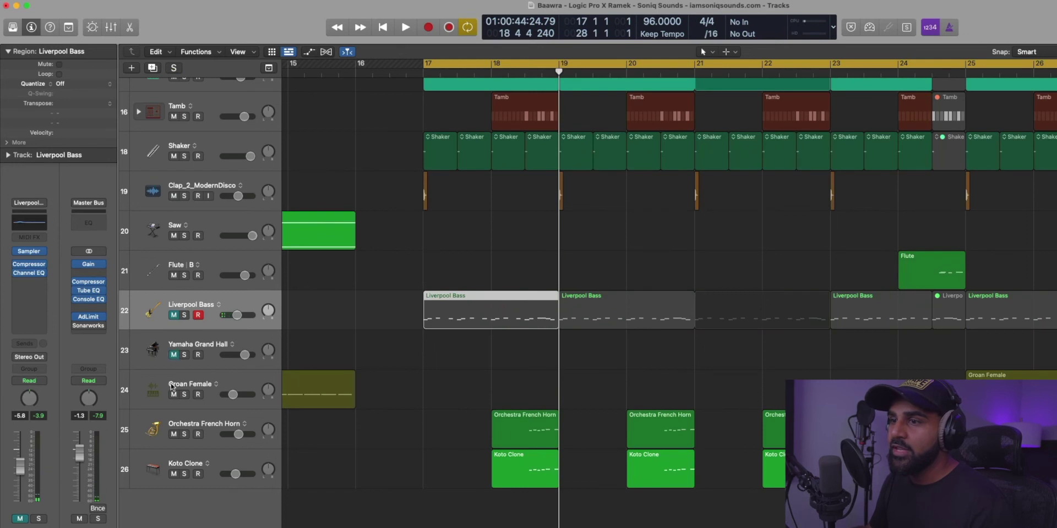
left_click_drag(172, 388, 174, 474)
key("space")
scroll(467, 312, "up", 5)
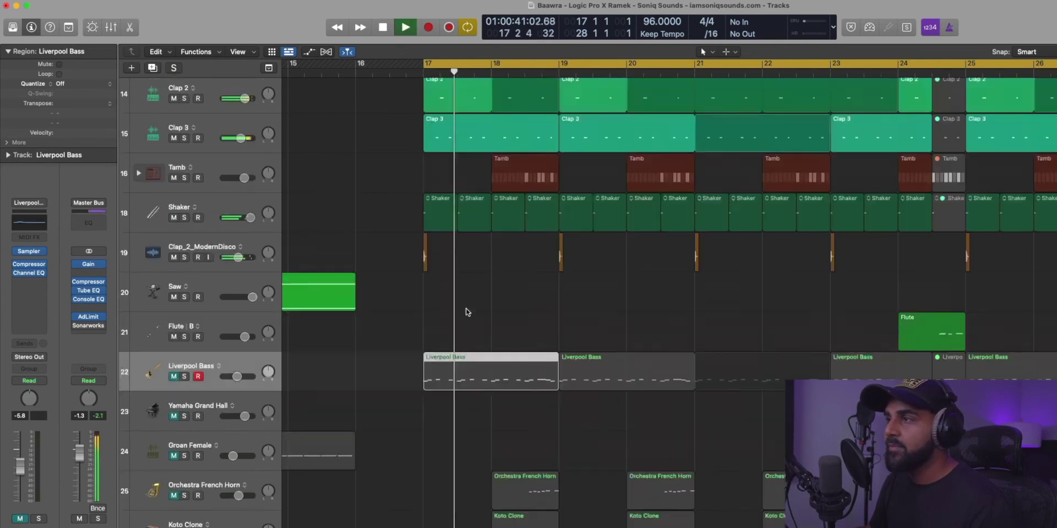
scroll(467, 312, "up", 8)
scroll(466, 311, "down", 9)
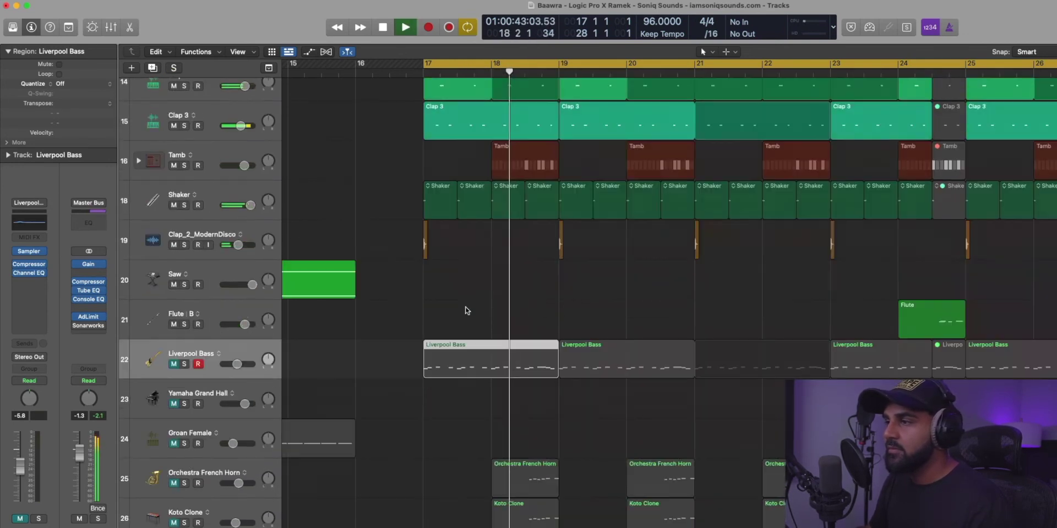
key("space")
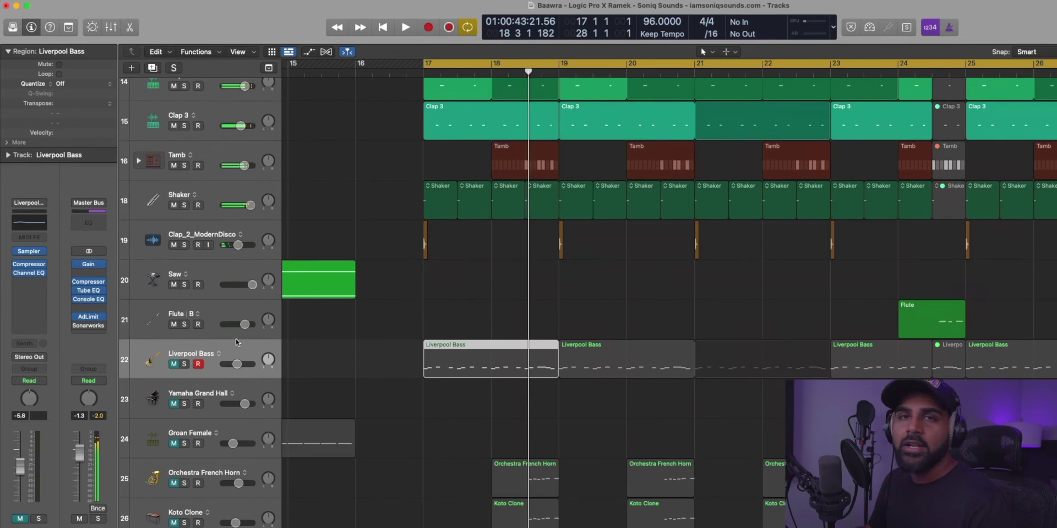
Unmute the Liverpool Bass track and play the arrangement with the bass from bar 17.
left_click(175, 365)
key("space")
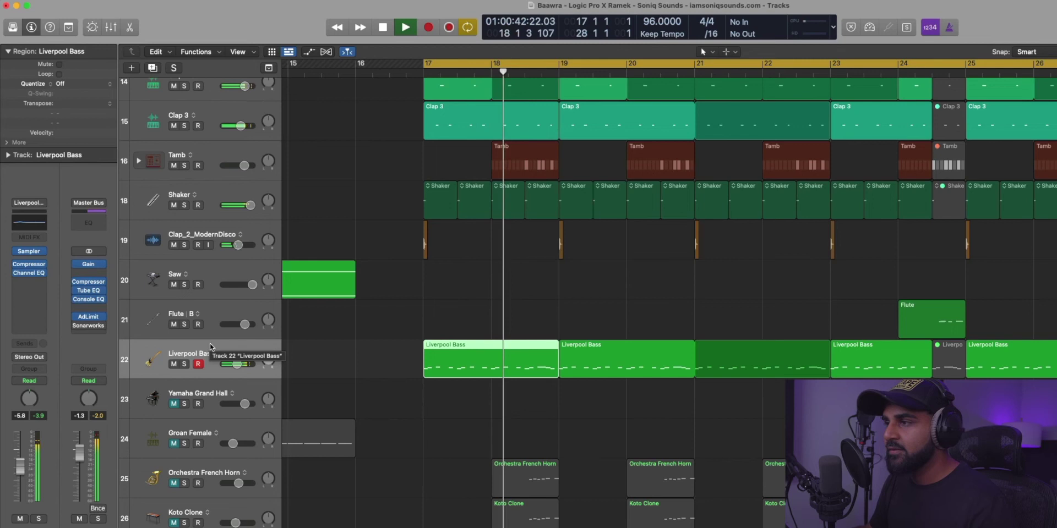
scroll(122, 384, "down", 2)
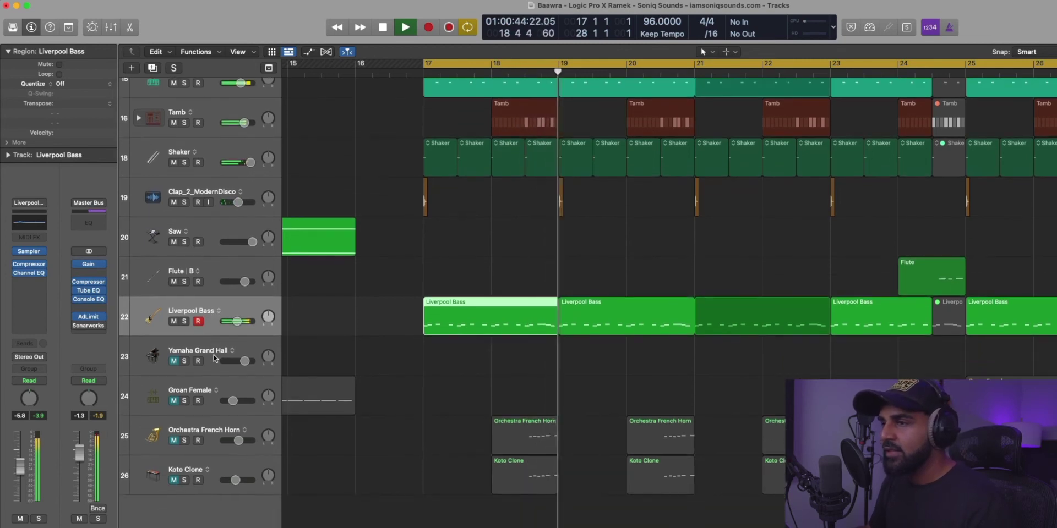
key("space")
Select the Orchestra French Horn and Koto Clone regions at bar 18 and unmute the Orchestra French Horn track.
scroll(393, 416, "left", 10)
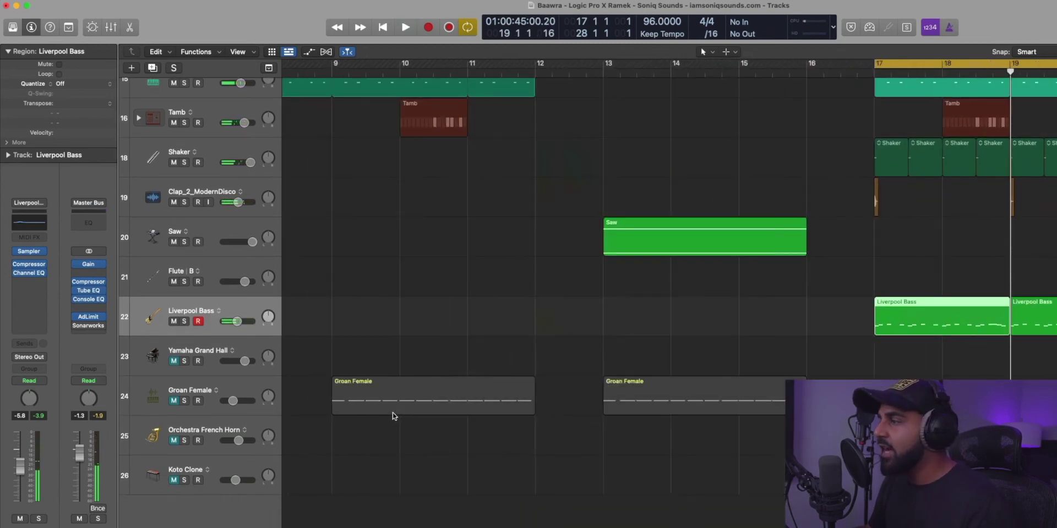
scroll(383, 413, "right", 10)
scroll(379, 412, "right", 8)
scroll(379, 412, "left", 10)
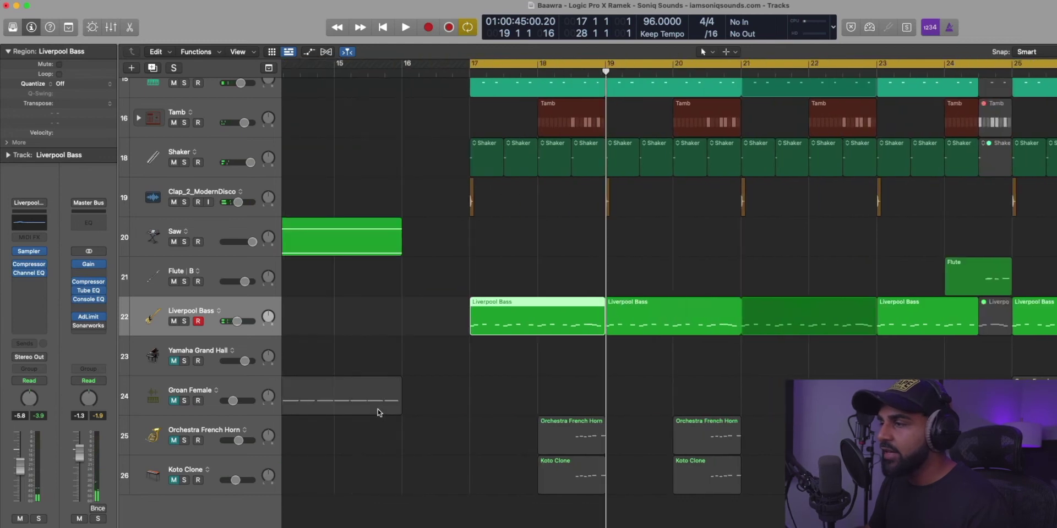
left_click_drag(478, 405, 608, 498)
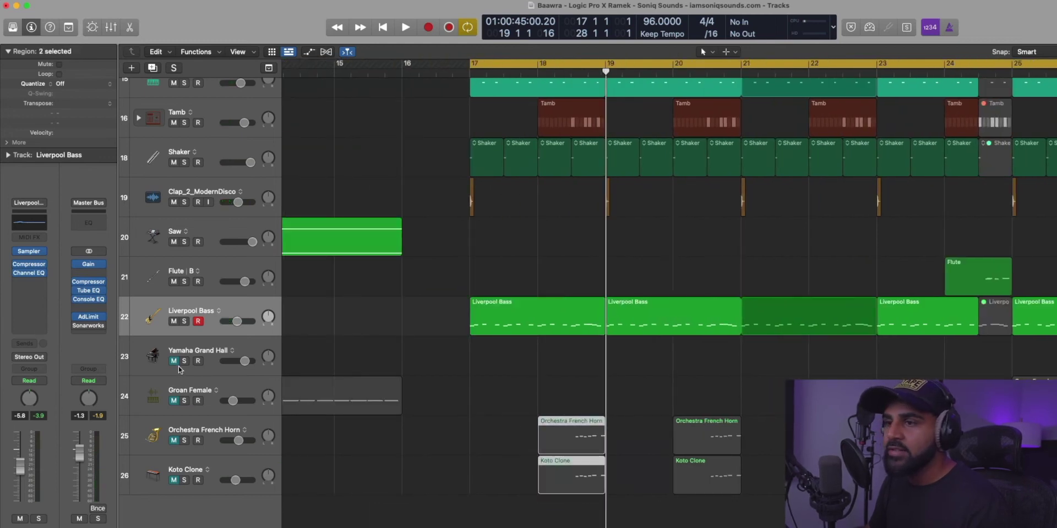
left_click(174, 440)
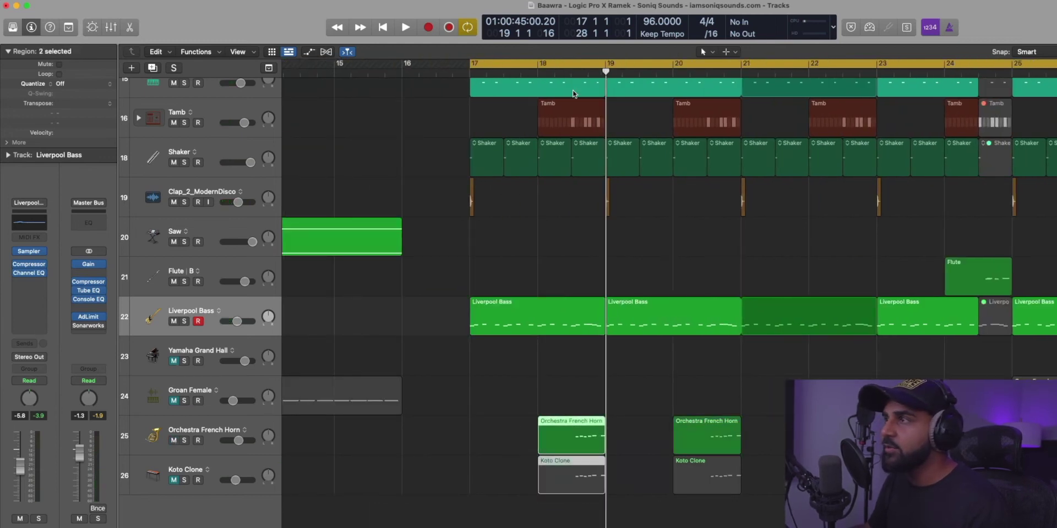
Set the cycle range to bars 18 to 19, play the Orchestra French Horn soloed, and select its track to show its plug-ins.
left_click_drag(543, 63, 605, 63)
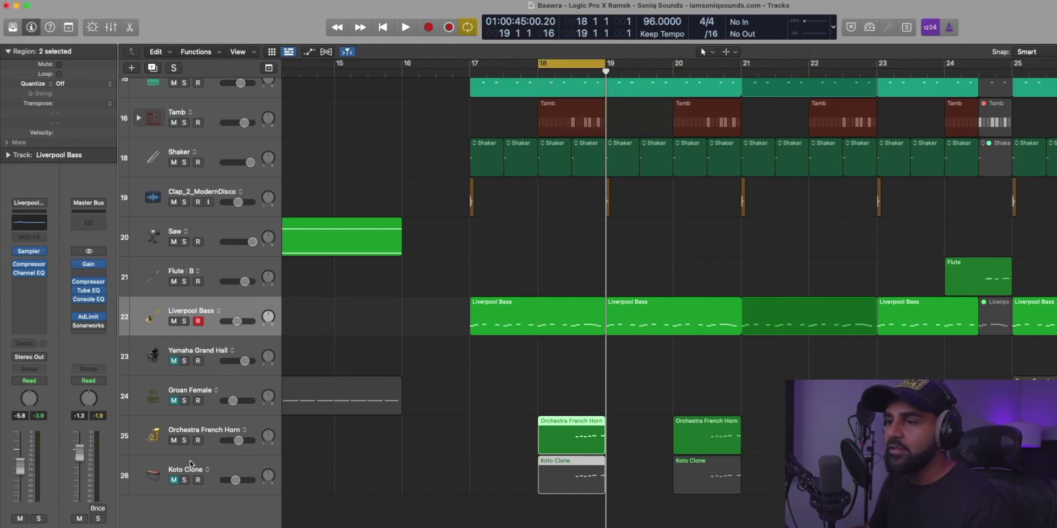
left_click(184, 441)
key("space")
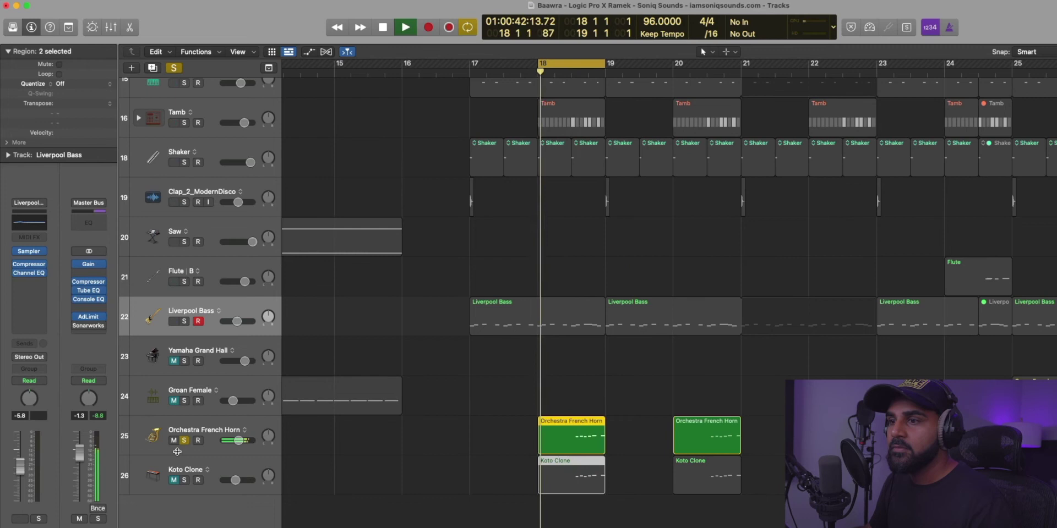
key("space")
left_click(196, 432)
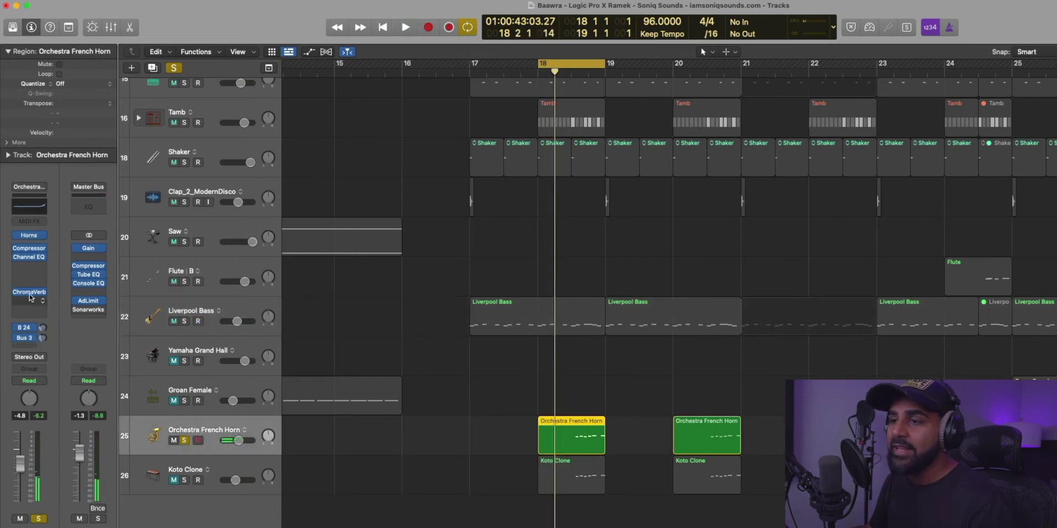
Solo and select the Koto Clone track in place of Orchestra French Horn and play it from bar 18.
left_click(185, 481)
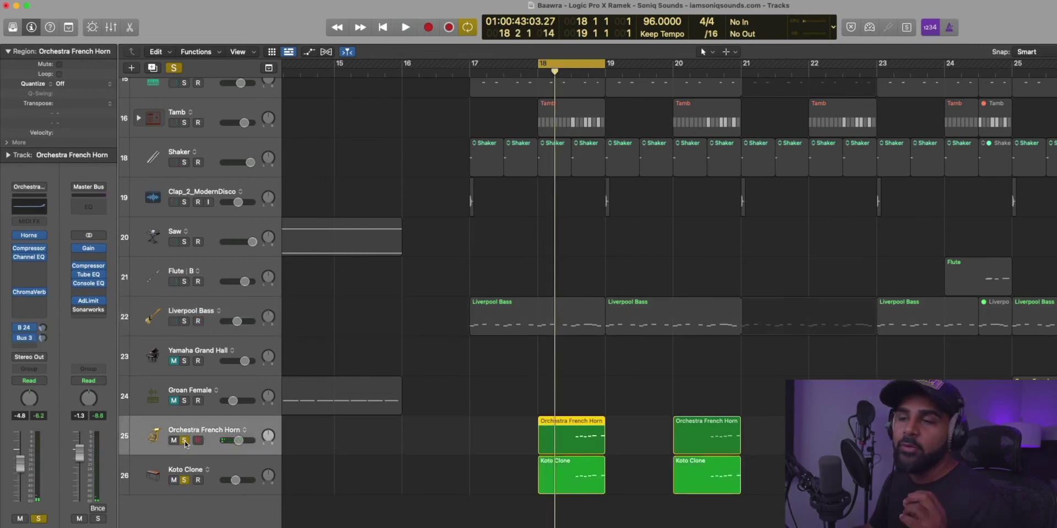
left_click(185, 442)
left_click(200, 467)
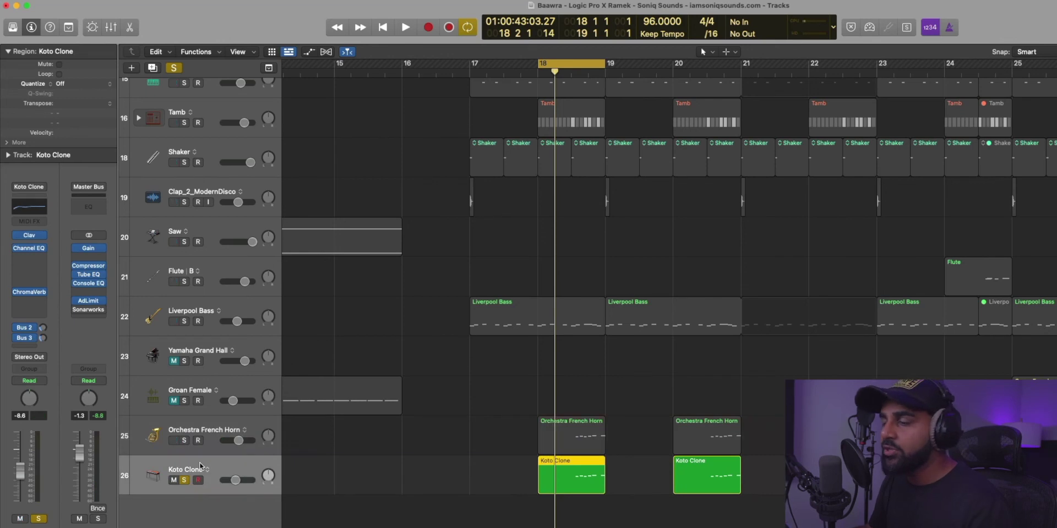
key("space")
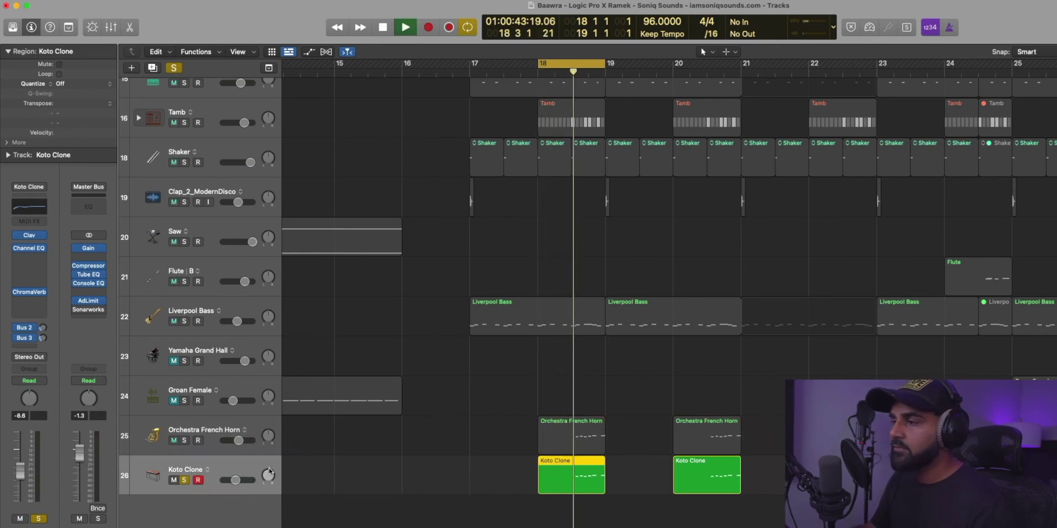
key("space")
Add Orchestra French Horn to the soloed Koto Clone and play both together from bar 18.
left_click(185, 441)
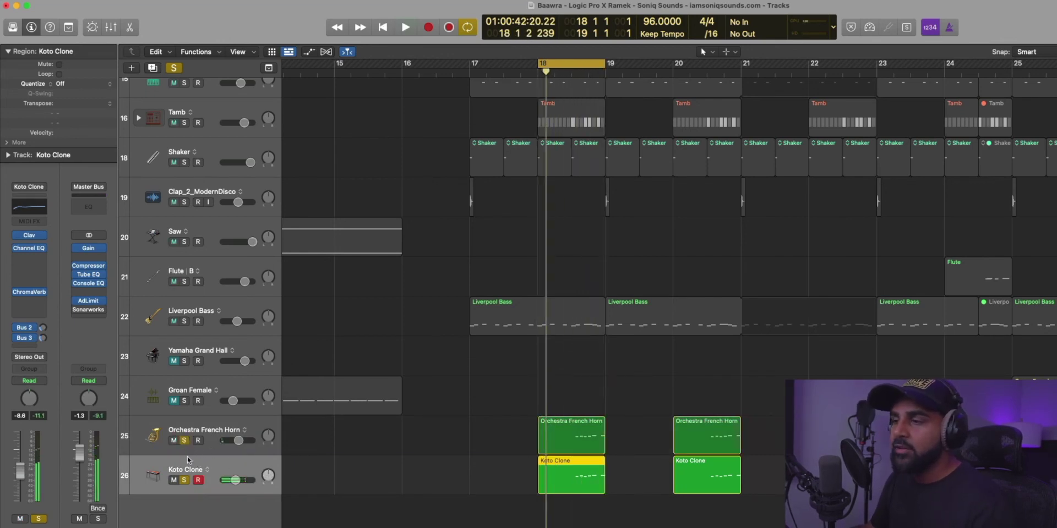
key("space")
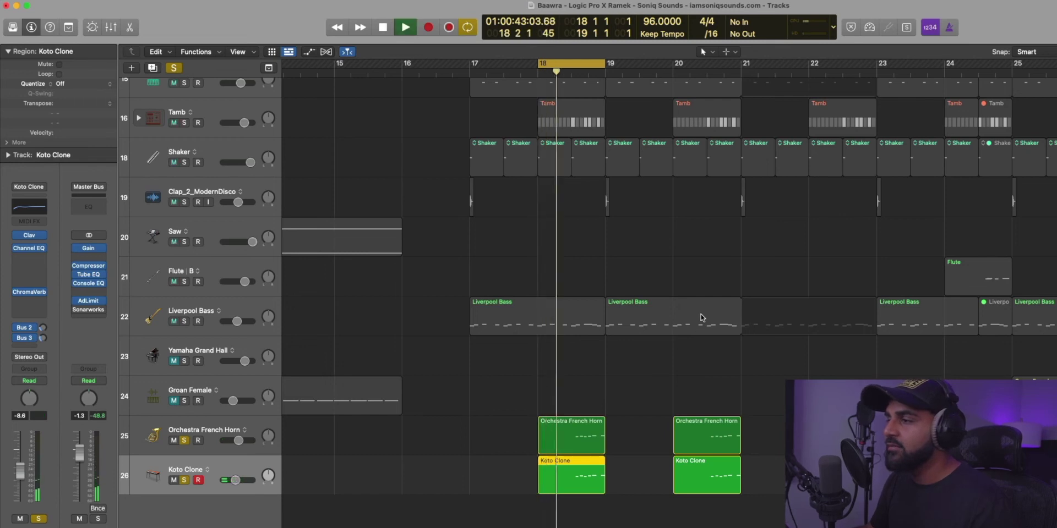
key("space")
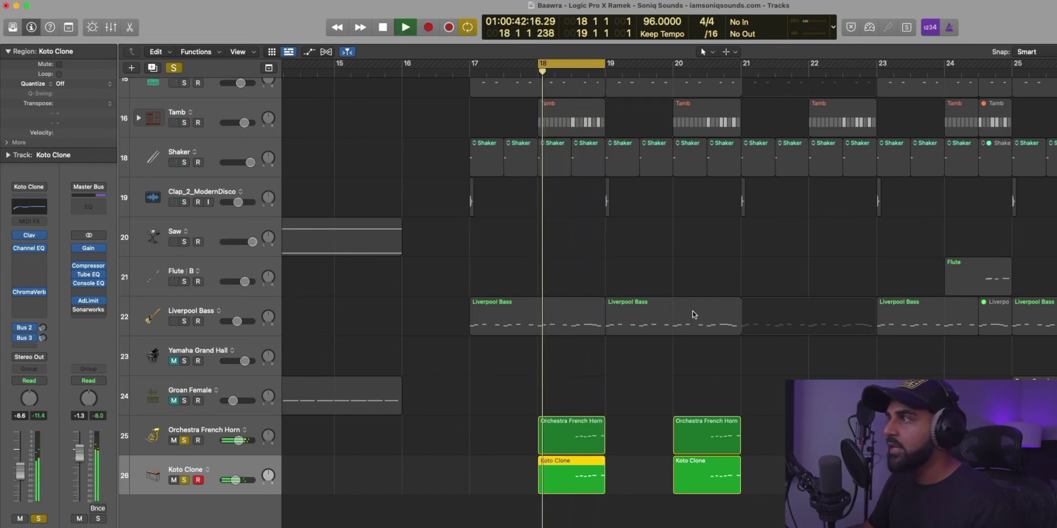
Shrink the track heights to show all tracks, clear the solos, and unmute the Yamaha Grand Hall and Groan Female tracks.
key("super+Up")
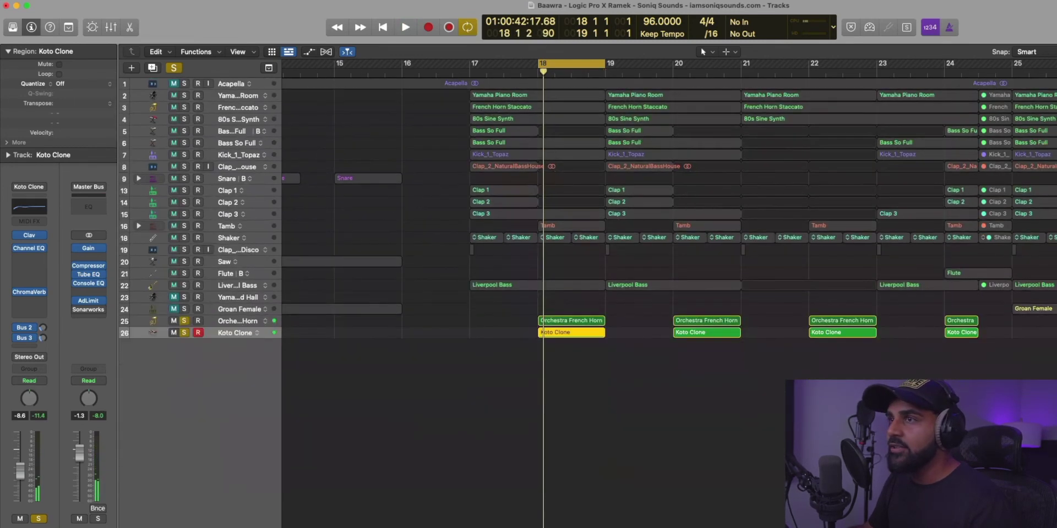
left_click(184, 320)
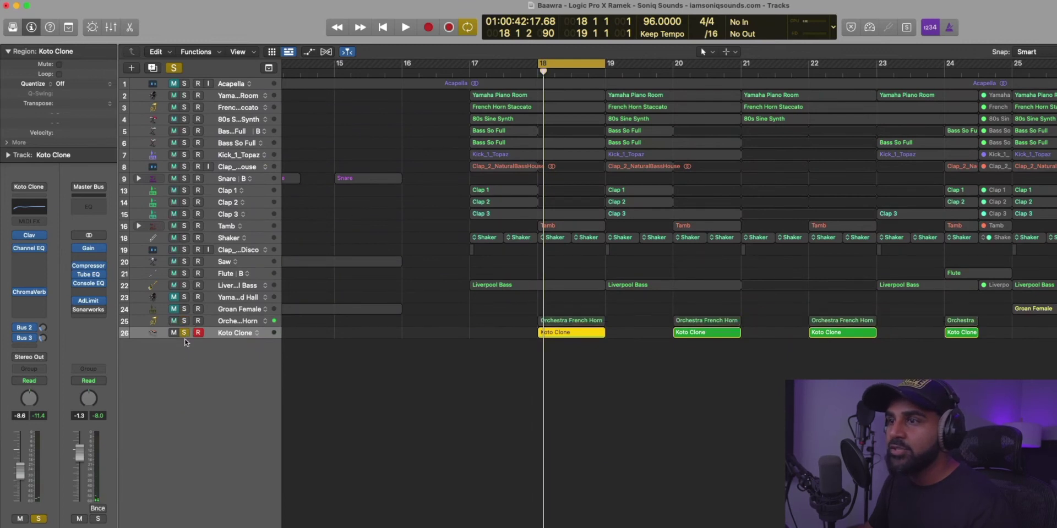
key("ctrl+s")
key("ctrl+m")
key("ctrl+m")
scroll(462, 284, "left", 5)
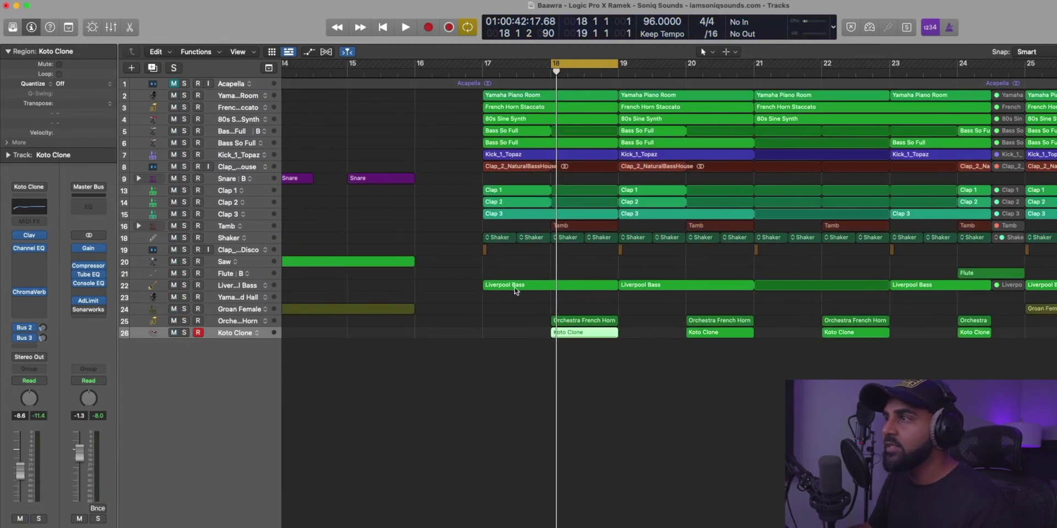
Set the cycle range to bars 17 to 19 and play the full arrangement over it.
left_click_drag(716, 65, 853, 64)
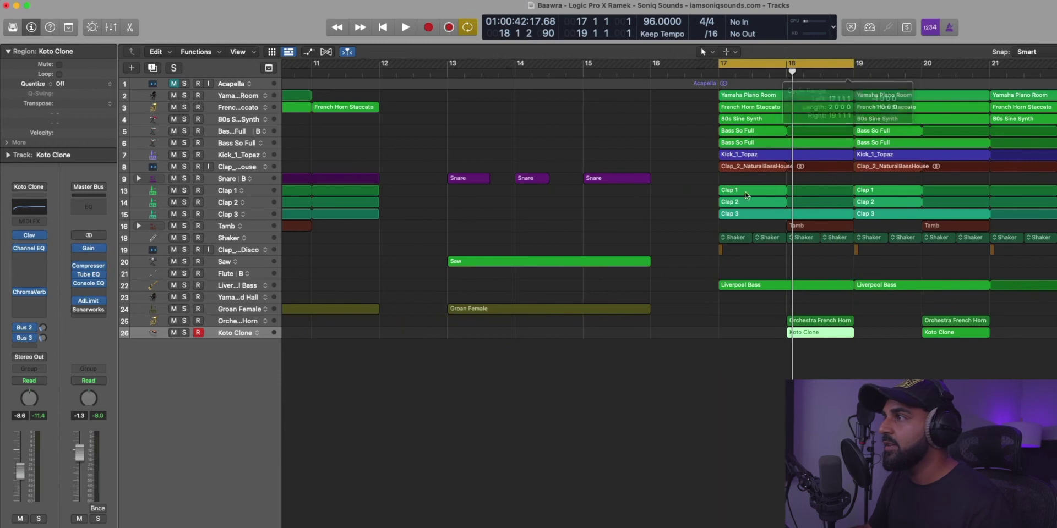
key("space")
scroll(754, 354, "right", 5)
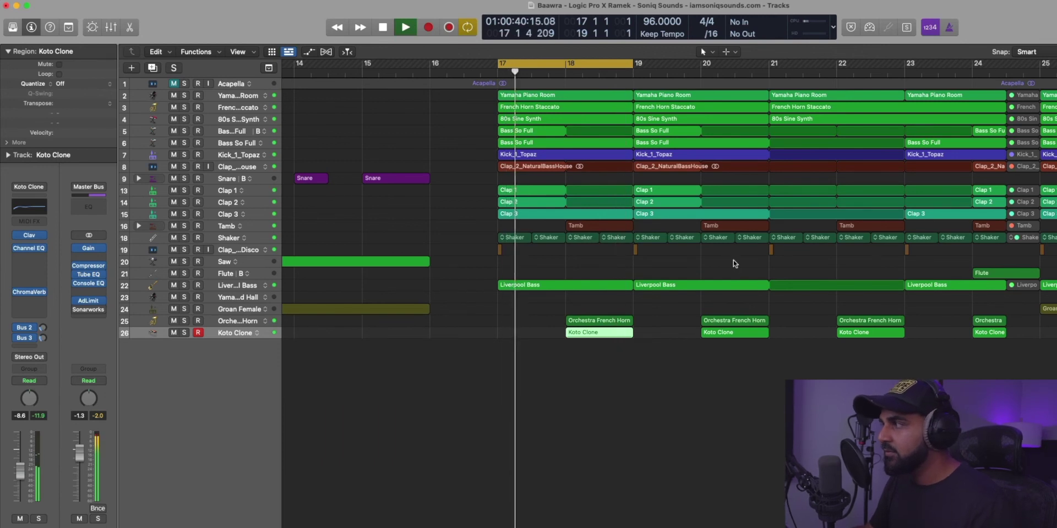
key("space")
Set the cycle range to bars 23 to 25 and enlarge the track heights so the region contents are readable.
scroll(972, 264, "right", 8)
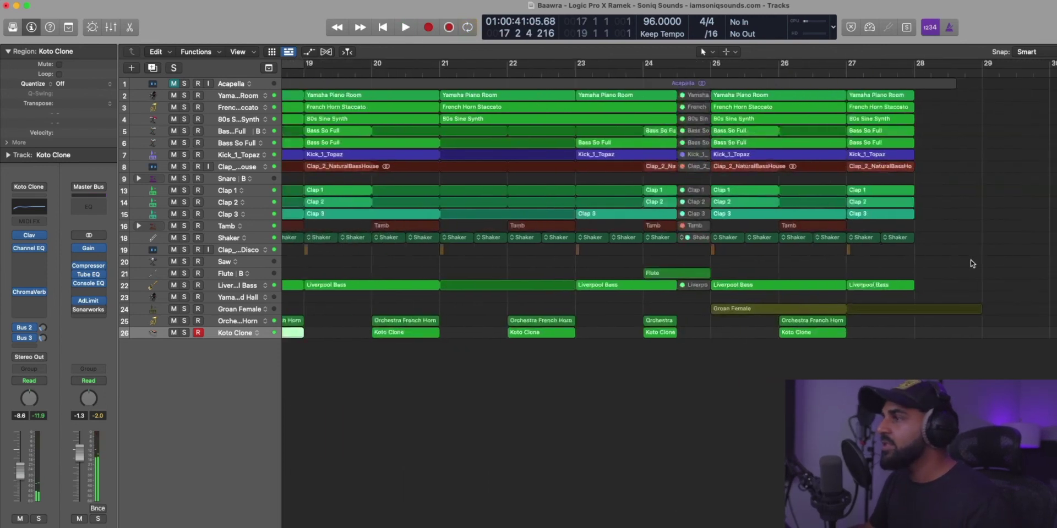
left_click_drag(546, 65, 681, 65)
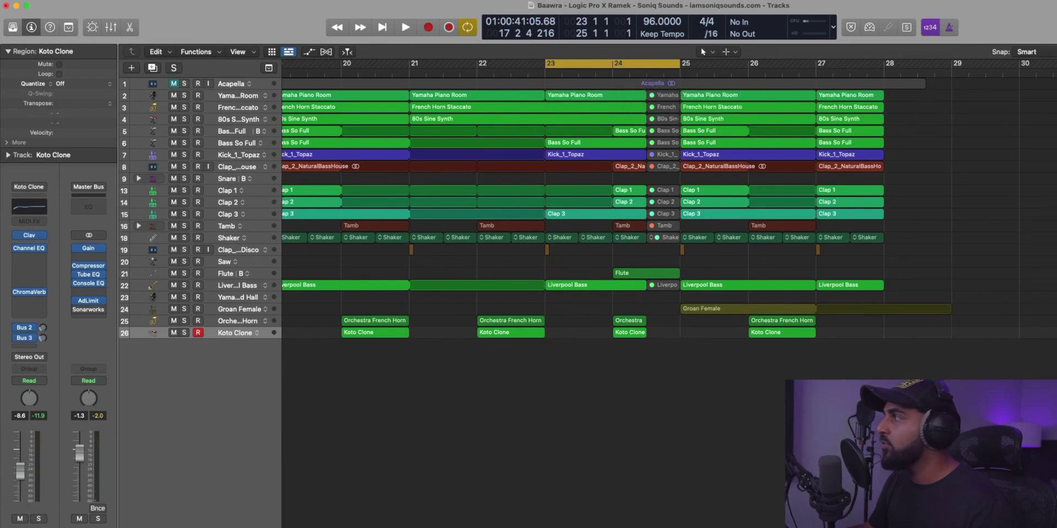
key("super+Down")
key("super+Down")
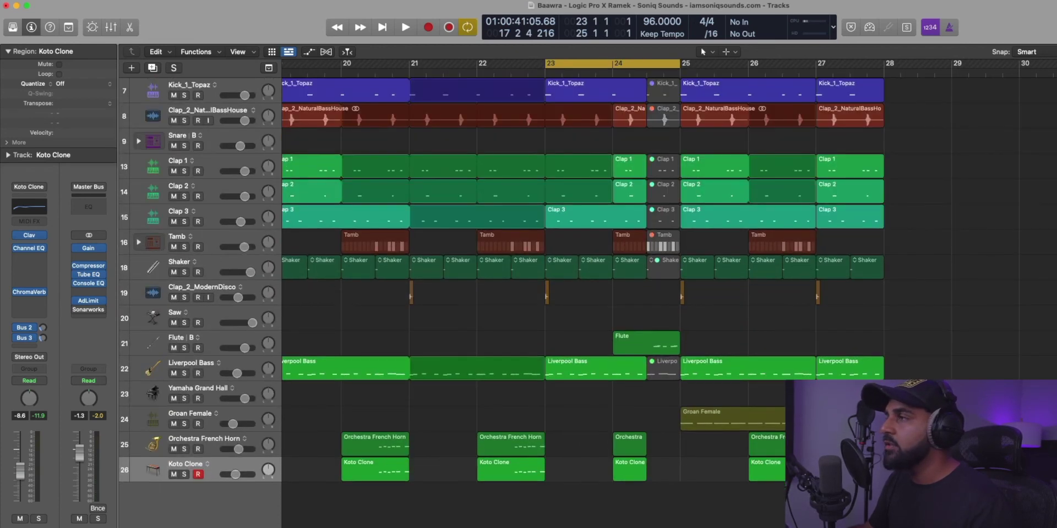
scroll(181, 106, "up", 6)
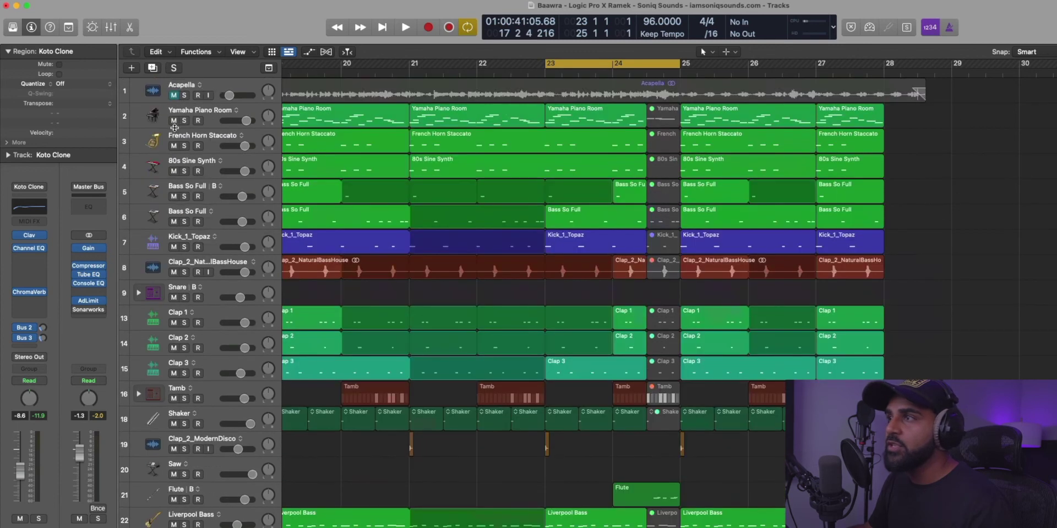
Unmute the Acapella track and play the cycled bars 23 to 25, stopping after the range repeats.
left_click(175, 95)
key("space")
scroll(715, 235, "down", 5)
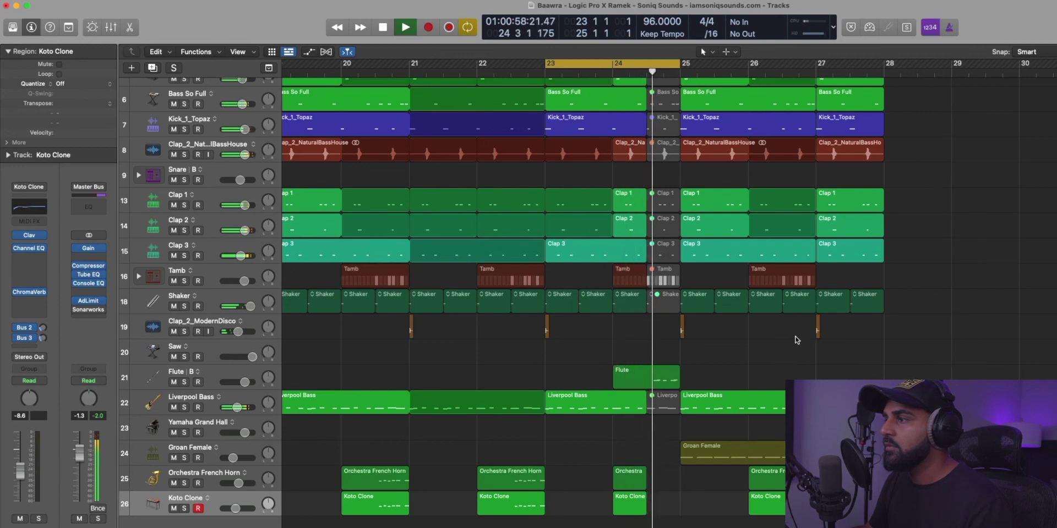
key("space")
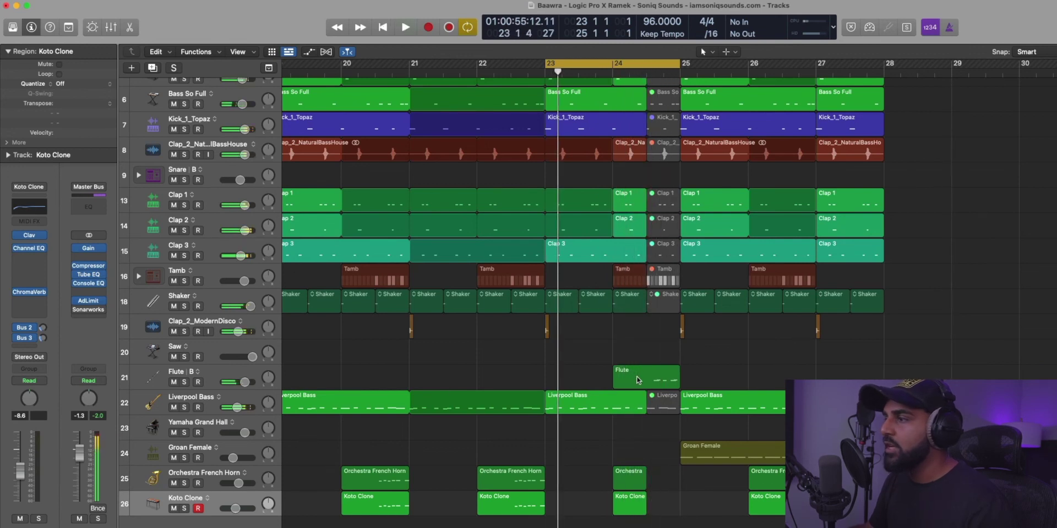
Open the Flute region at bar 24 in the Piano Roll, examine its notes, and close the editor.
double_click(633, 374)
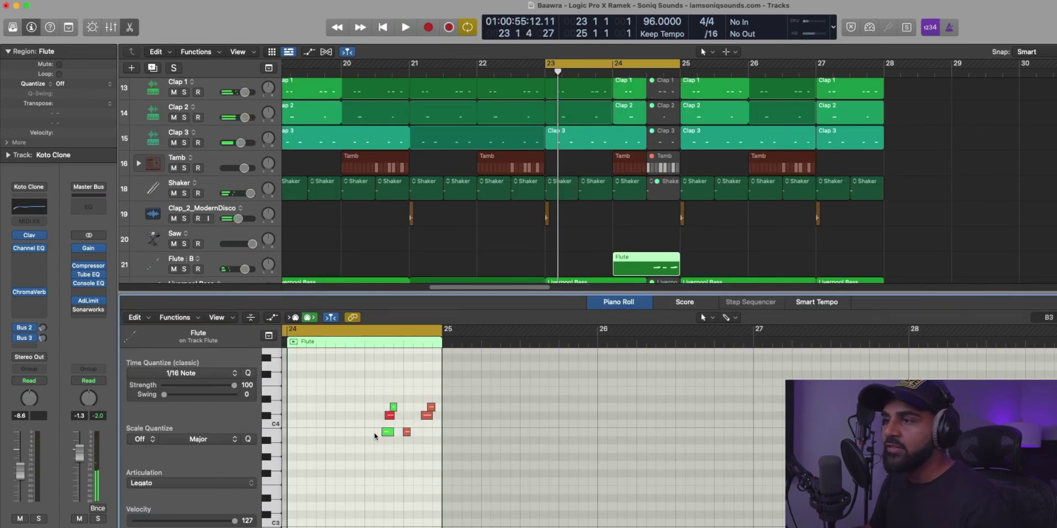
left_click_drag(365, 400, 446, 455)
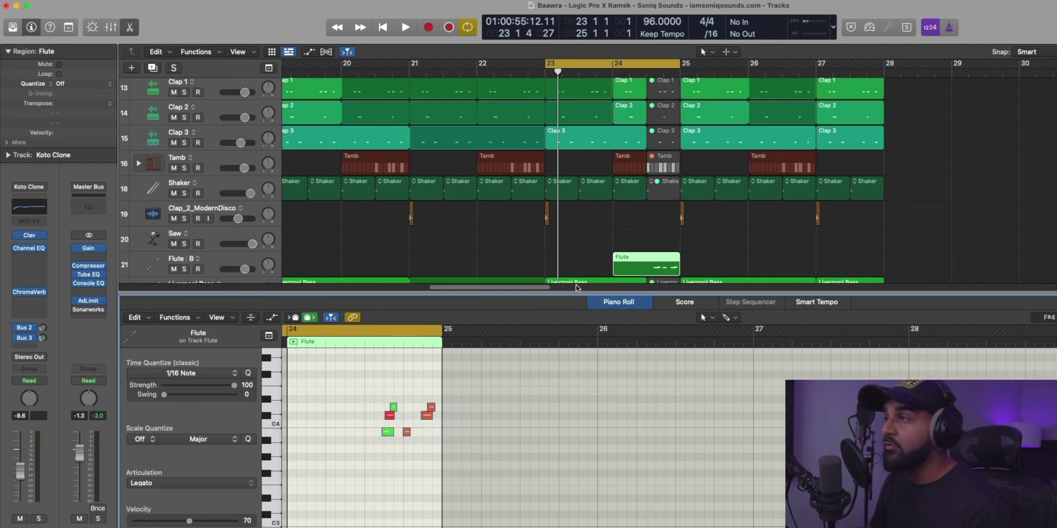
key("e")
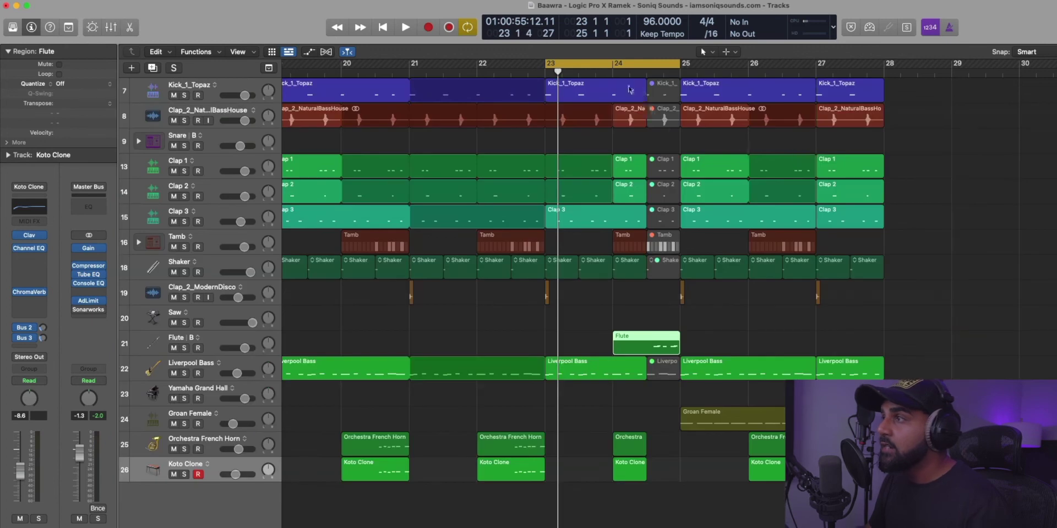
Select the Acapella track, play the earlier section around bar 5 with cycling off, and set the Acapella volume to -6.6 dB.
scroll(175, 81, "up", 6)
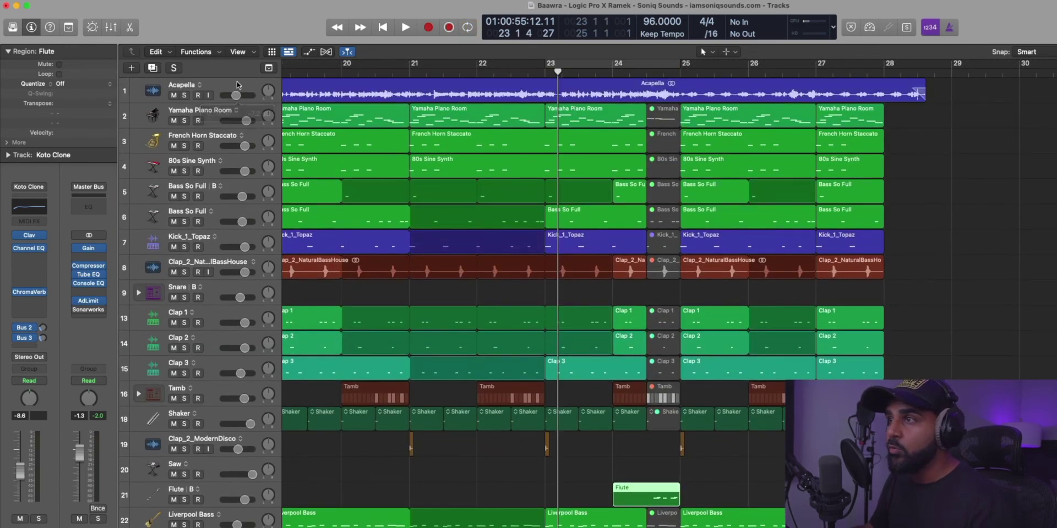
left_click(238, 86)
key("space")
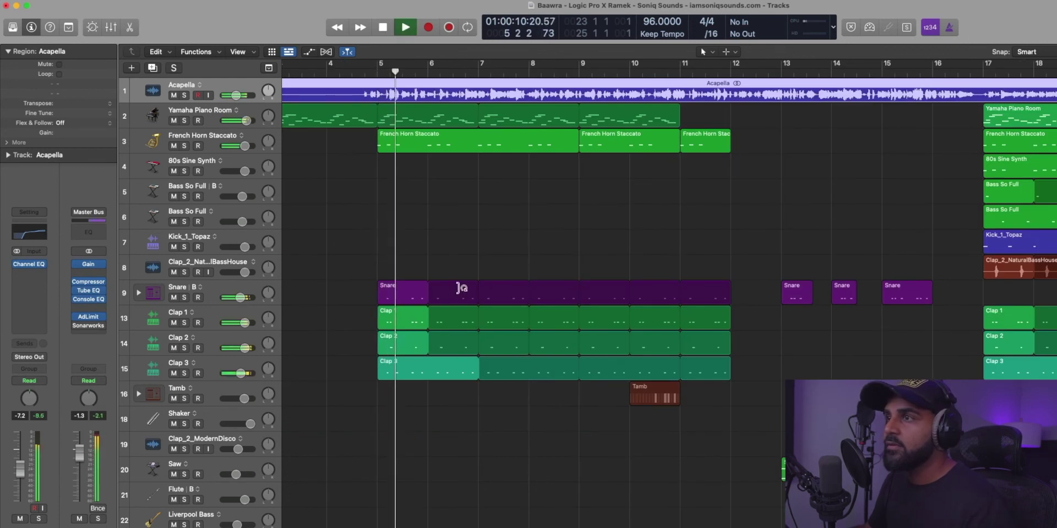
mouse_move(237, 95)
left_click_drag(233, 95, 236, 95)
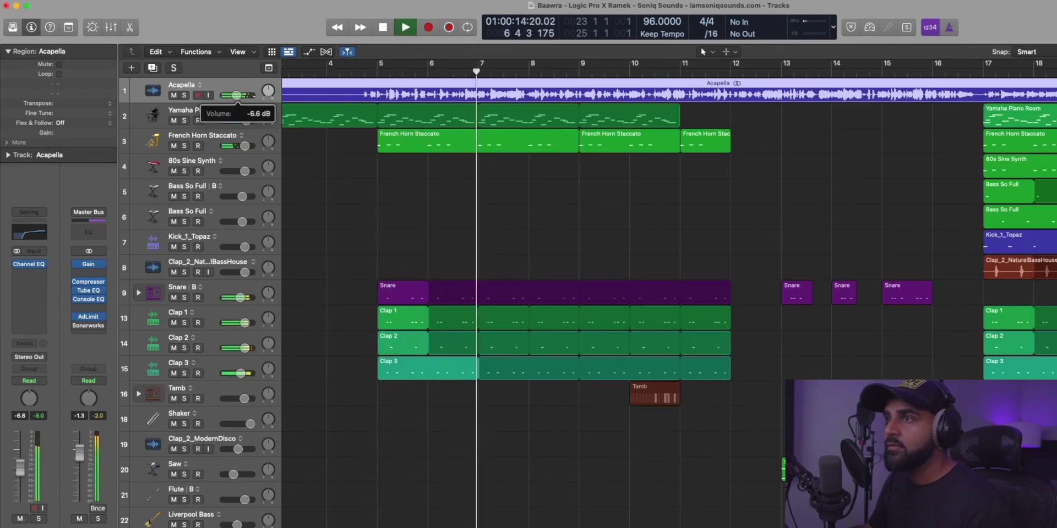
Compare the beat without and with the vocal by muting and unmuting Acapella twice during playback, and stop playback.
left_click(173, 96)
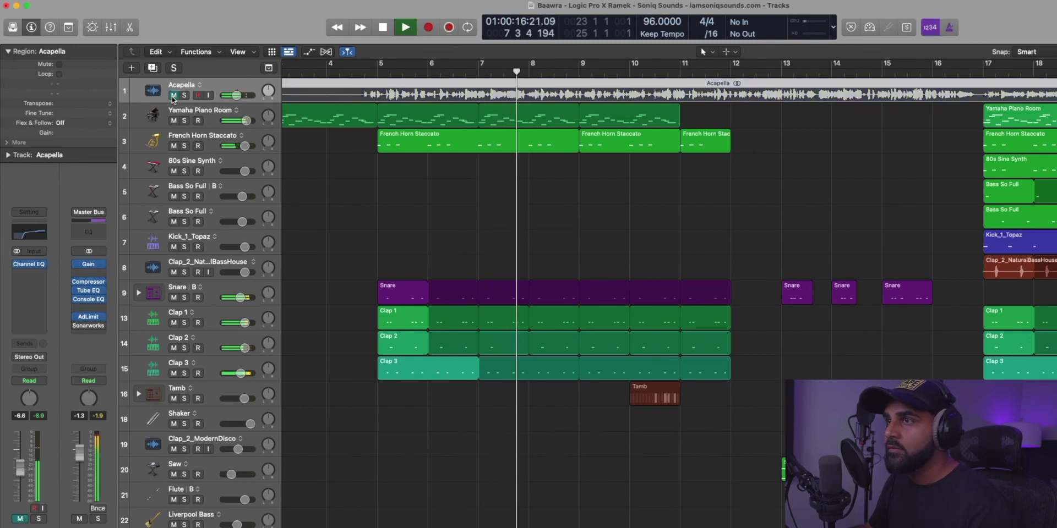
left_click(173, 96)
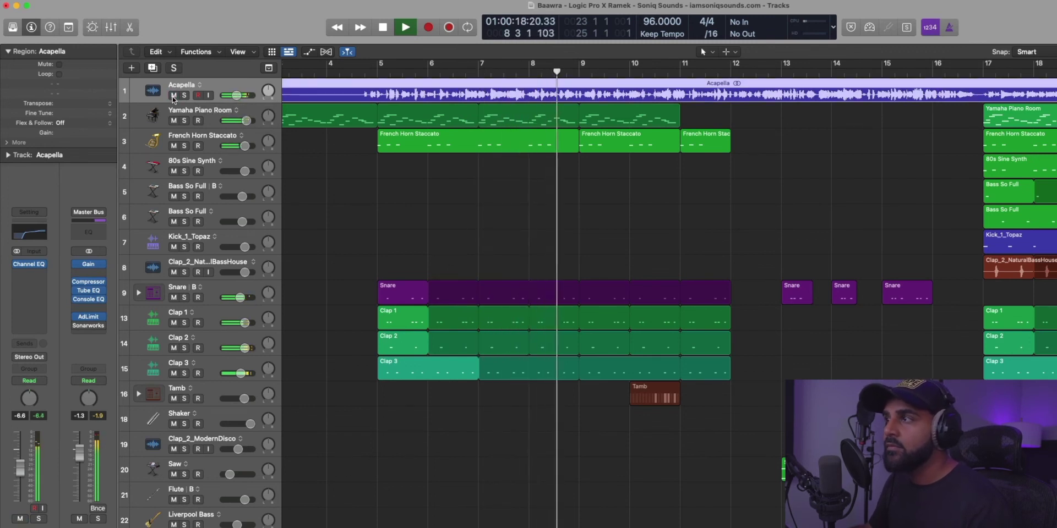
left_click(174, 96)
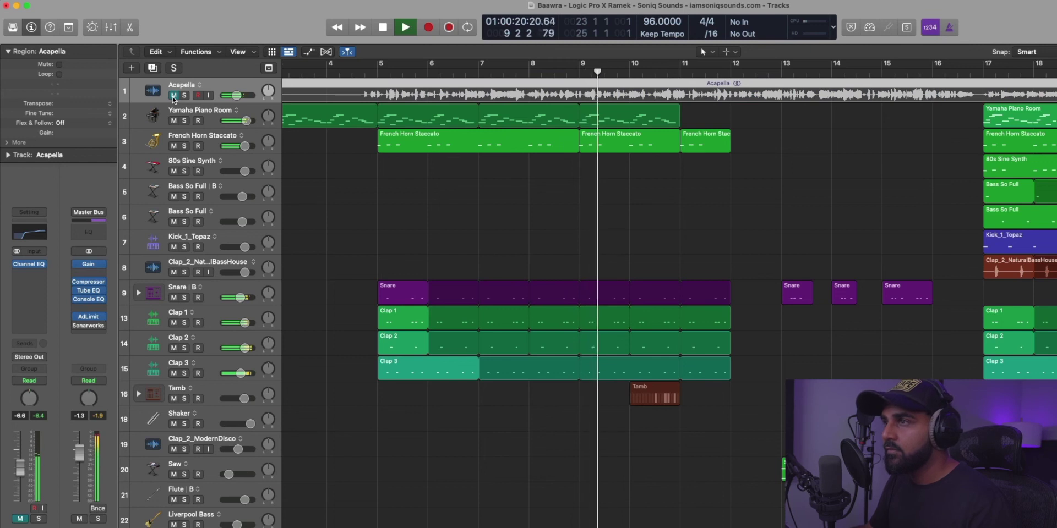
left_click(174, 96)
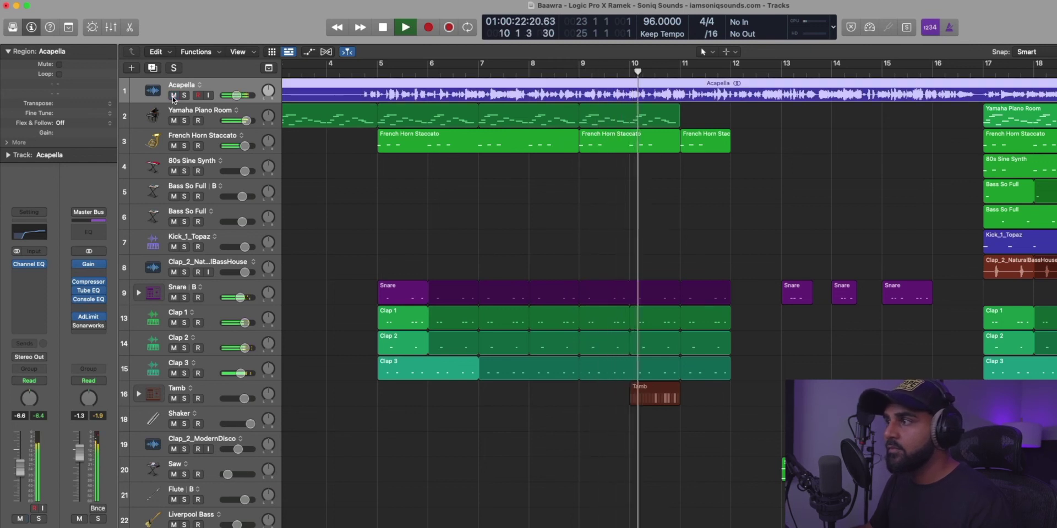
key("space")
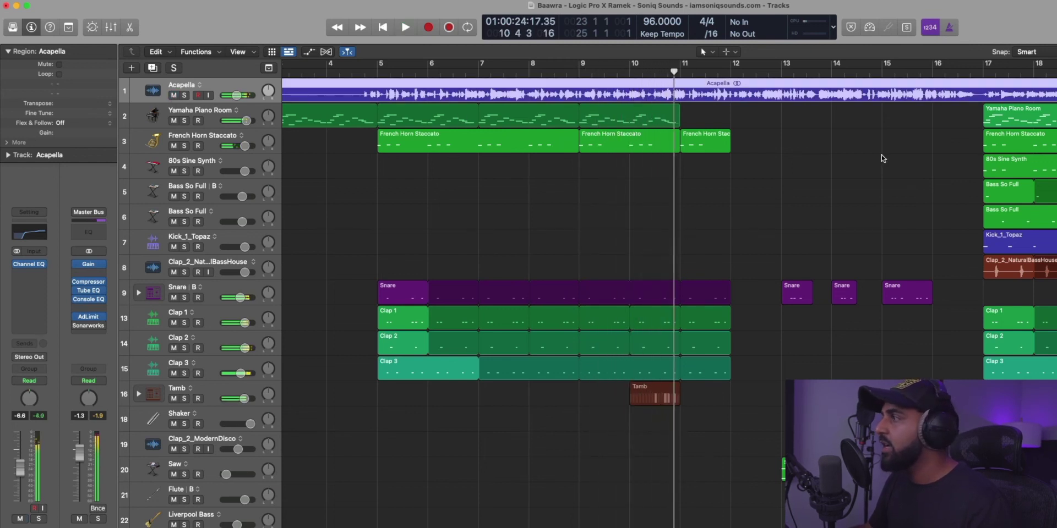
Play the arrangement from bar 17 and set the Acapella volume to -7.4 dB during playback.
scroll(873, 146, "right", 10)
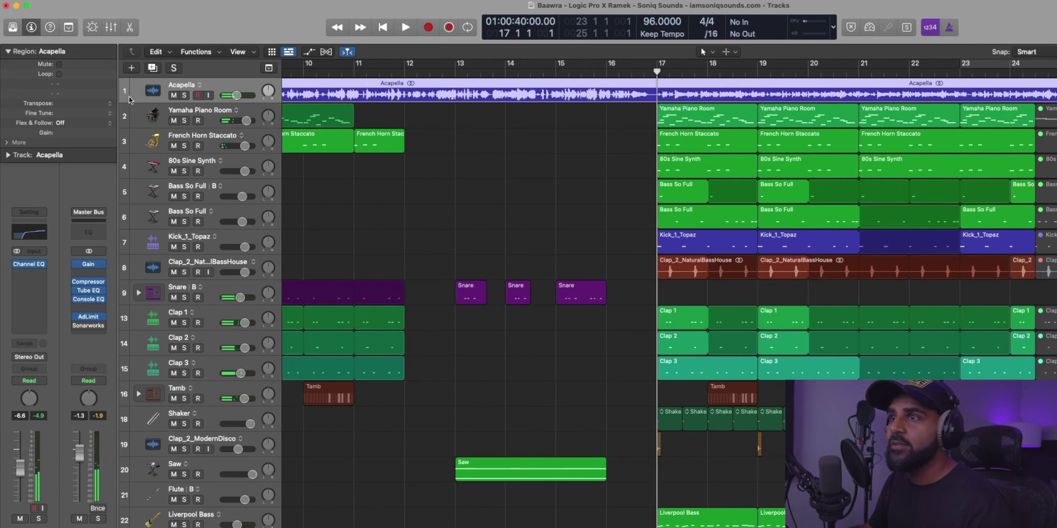
key("space")
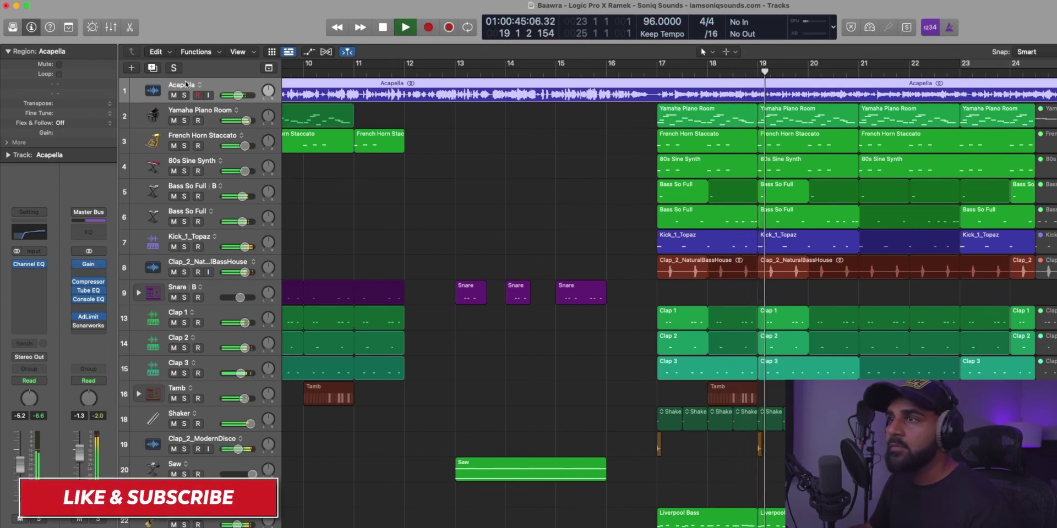
left_click(241, 99)
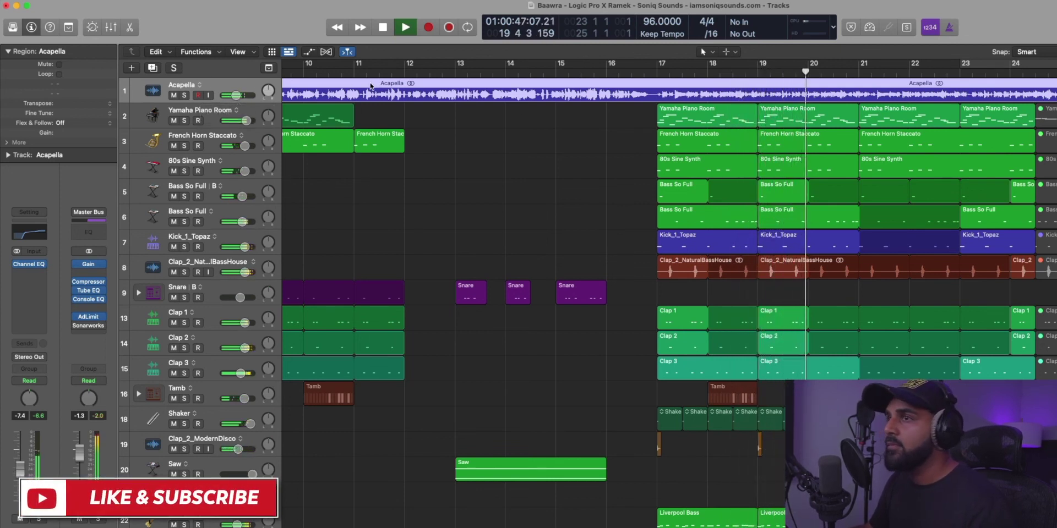
Set the cycle range to bars 25 to 28 while the arrangement keeps playing.
scroll(852, 129, "right", 5)
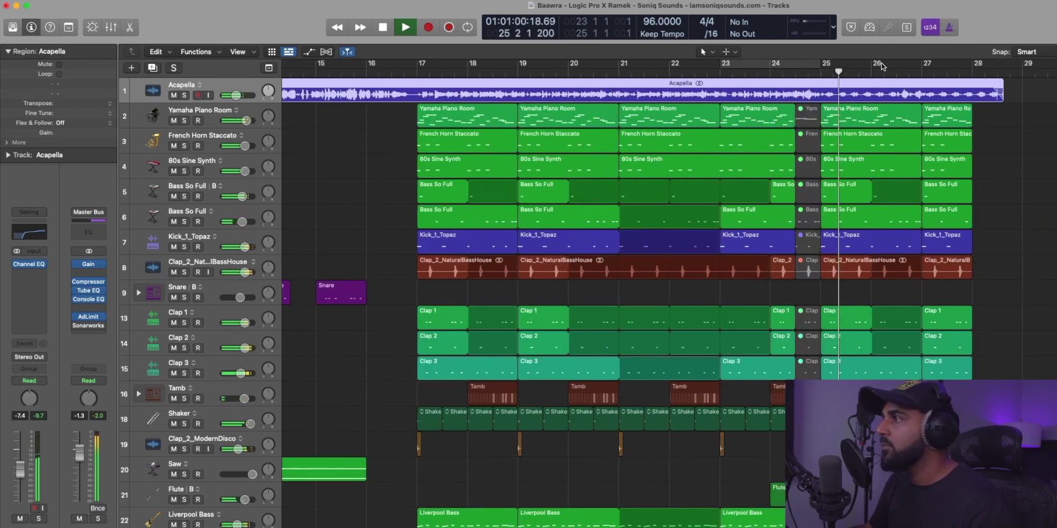
left_click_drag(823, 66, 936, 76)
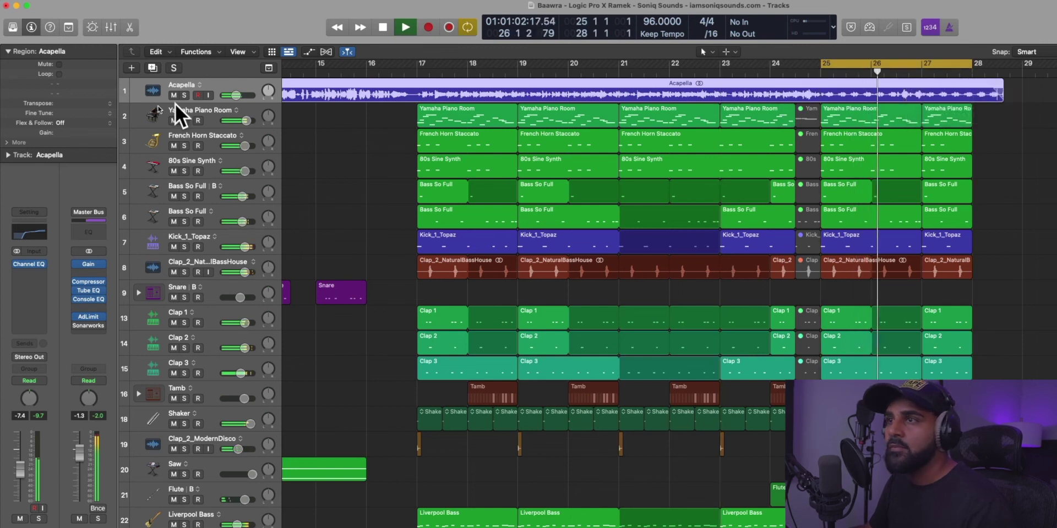